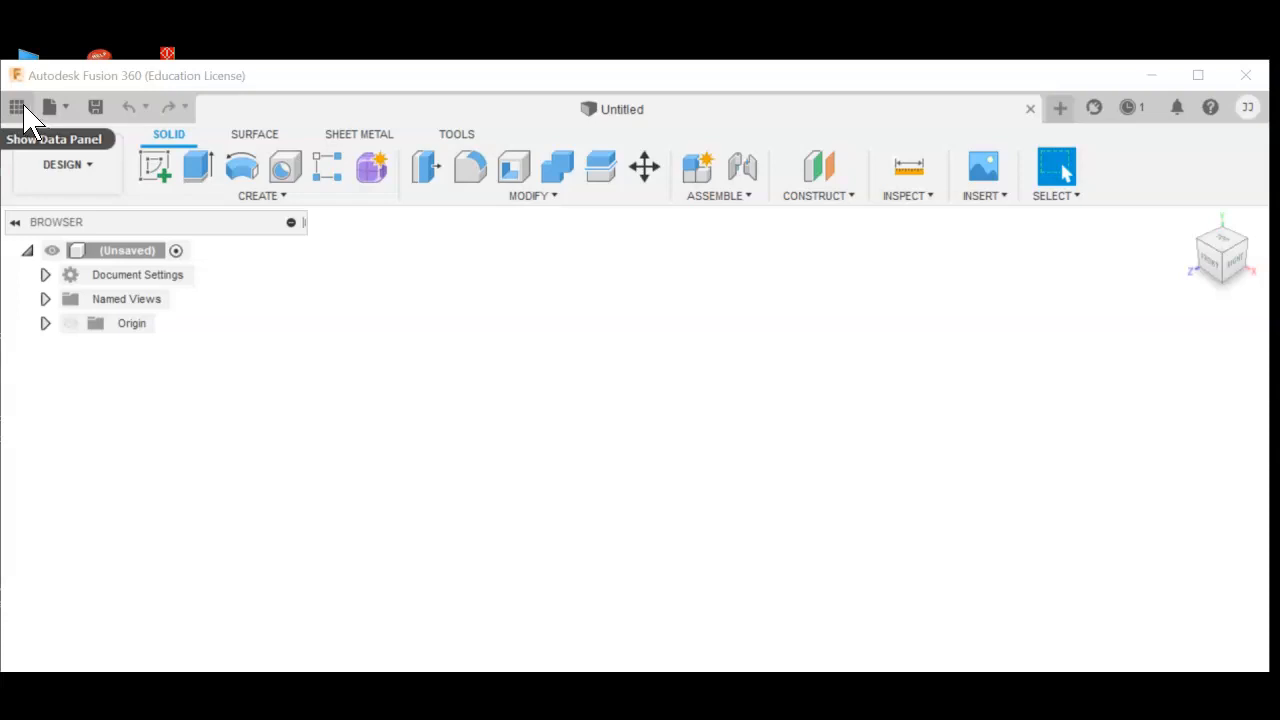
Step: Look through the saved designs in the Automata Toy project, then close the project data
left_click(17, 107)
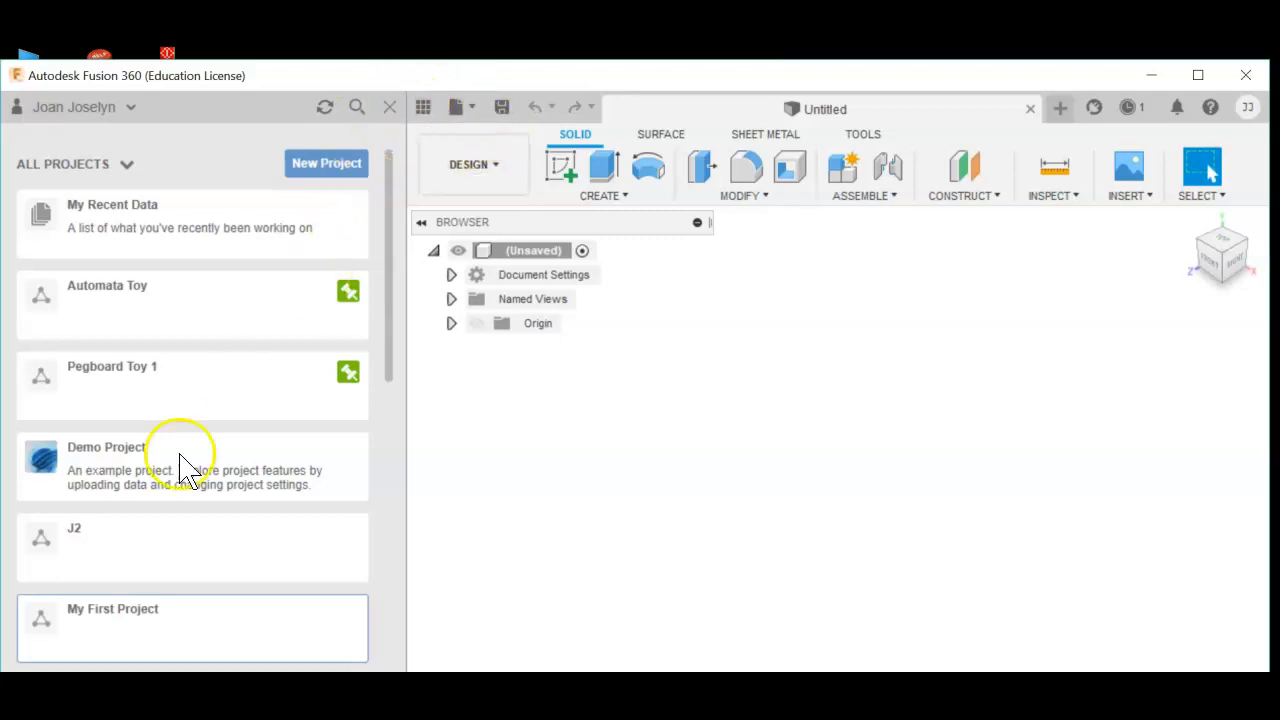
left_click(170, 318)
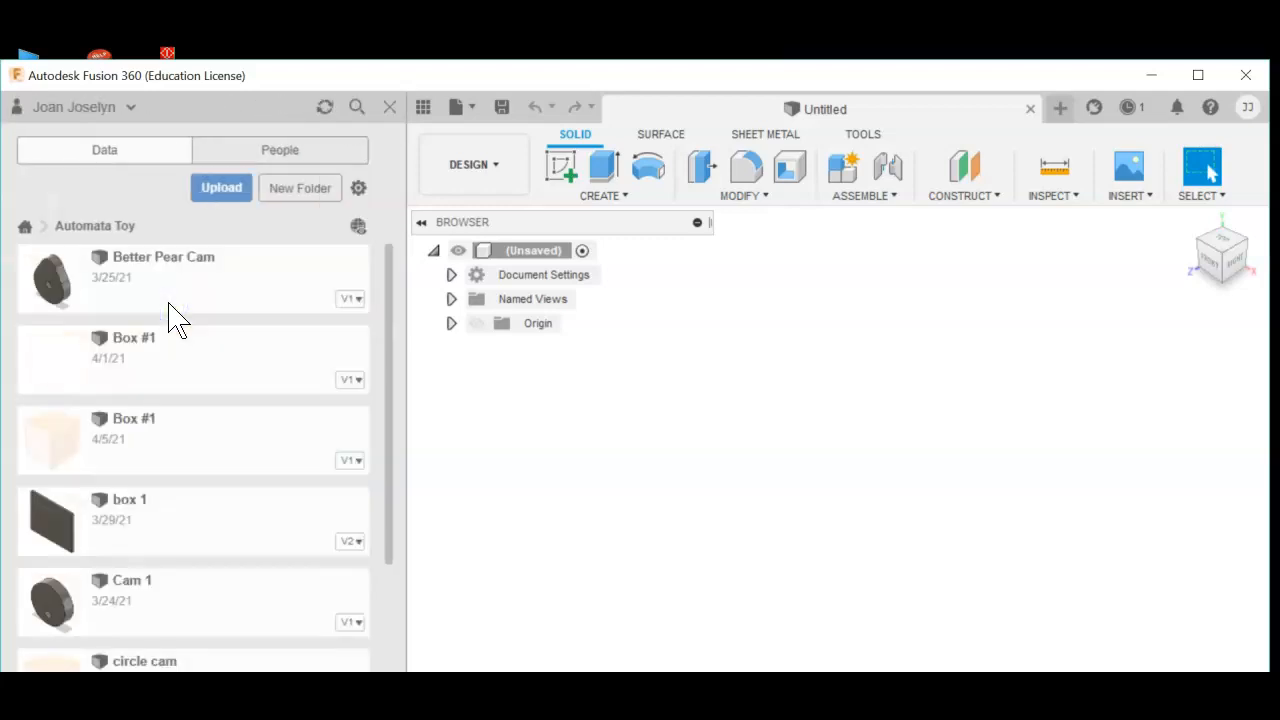
scroll(186, 563, "down", 5)
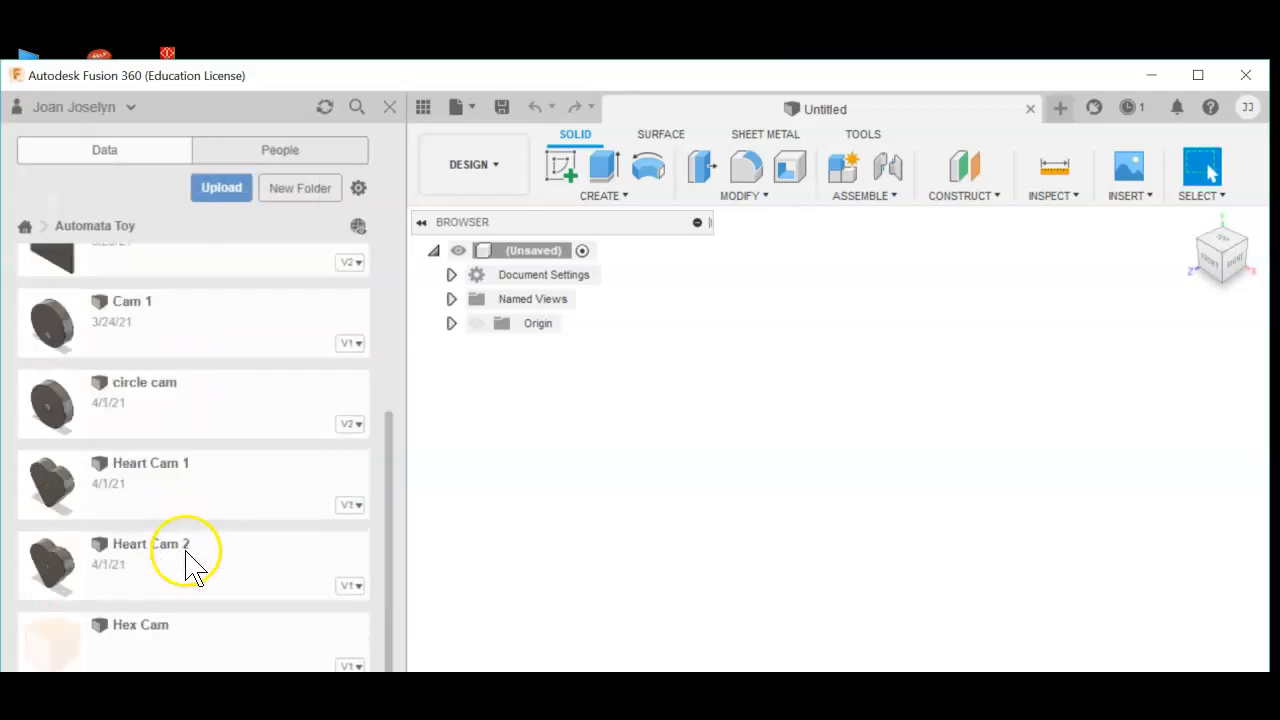
scroll(194, 567, "up", 5)
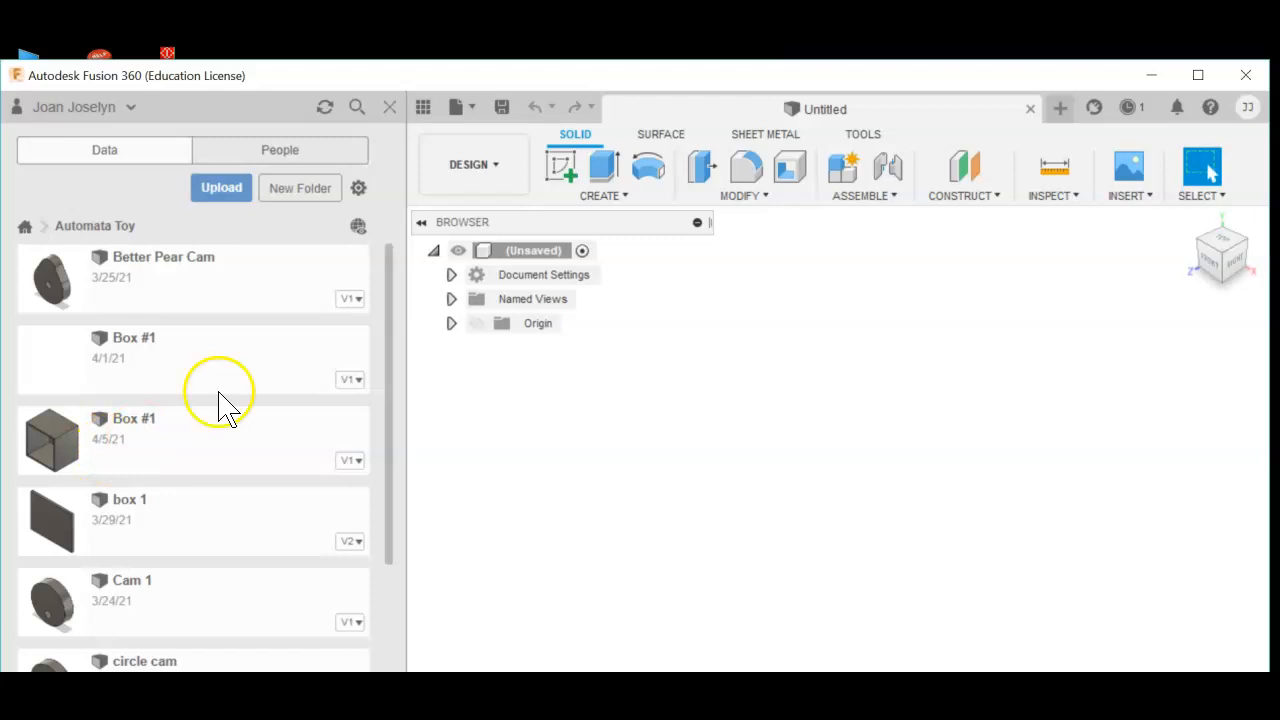
left_click(390, 107)
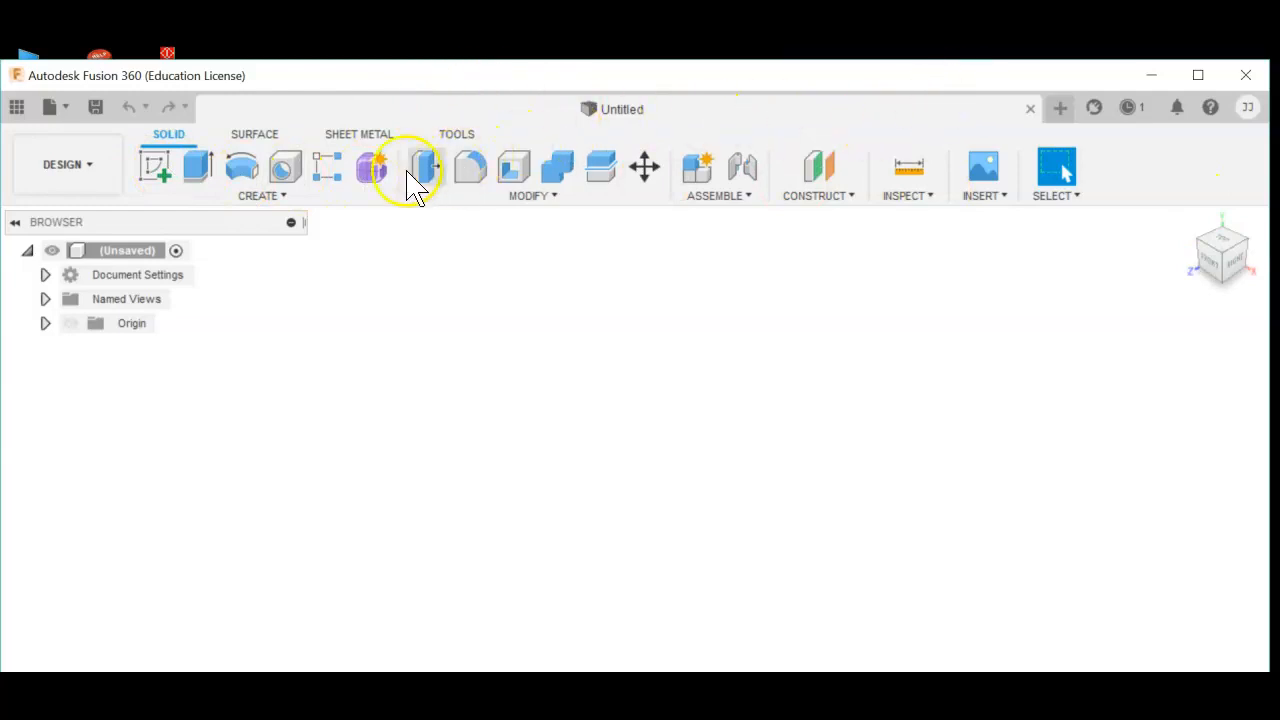
Step: Start a new sketch on the front vertical plane through the origin
left_click(159, 179)
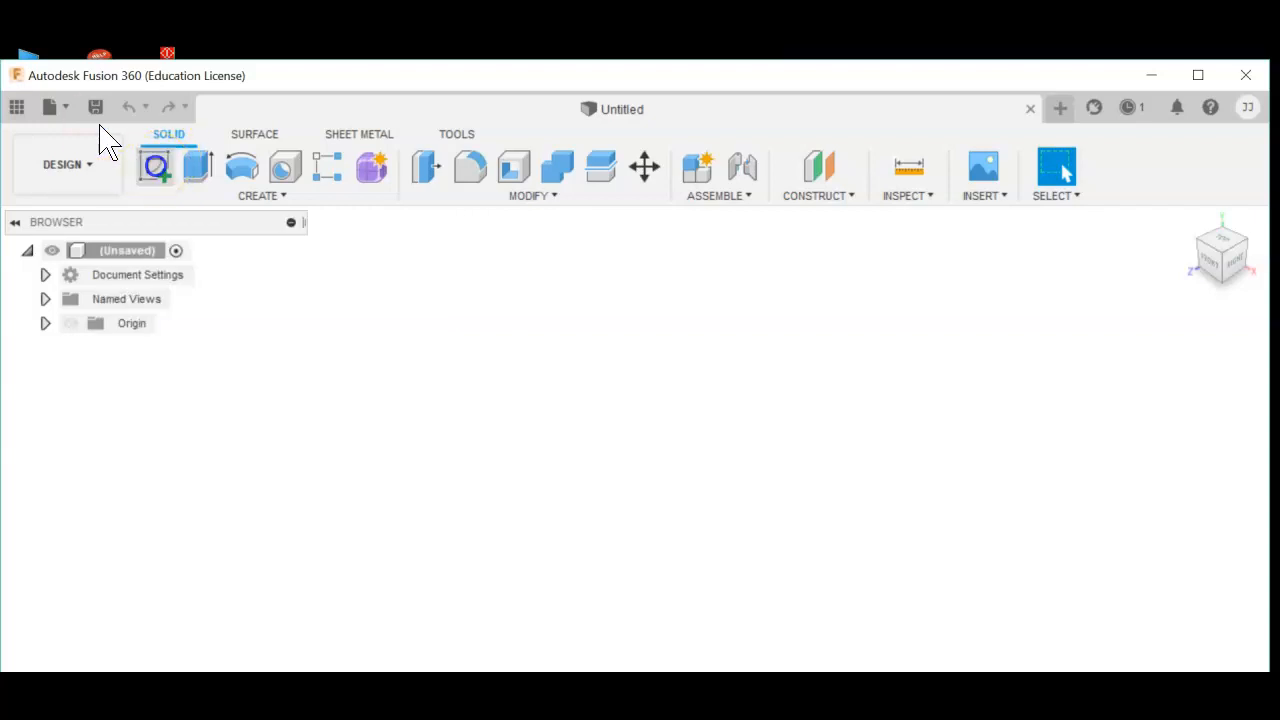
left_click(163, 184)
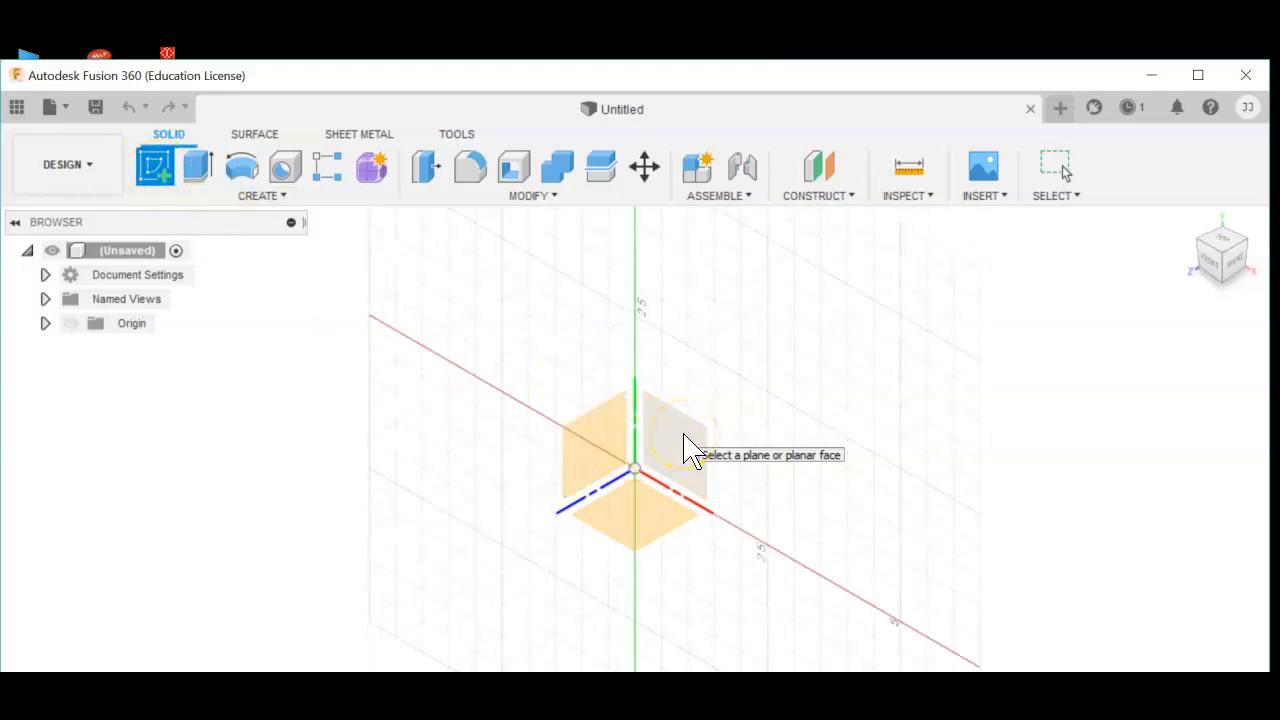
left_click(684, 437)
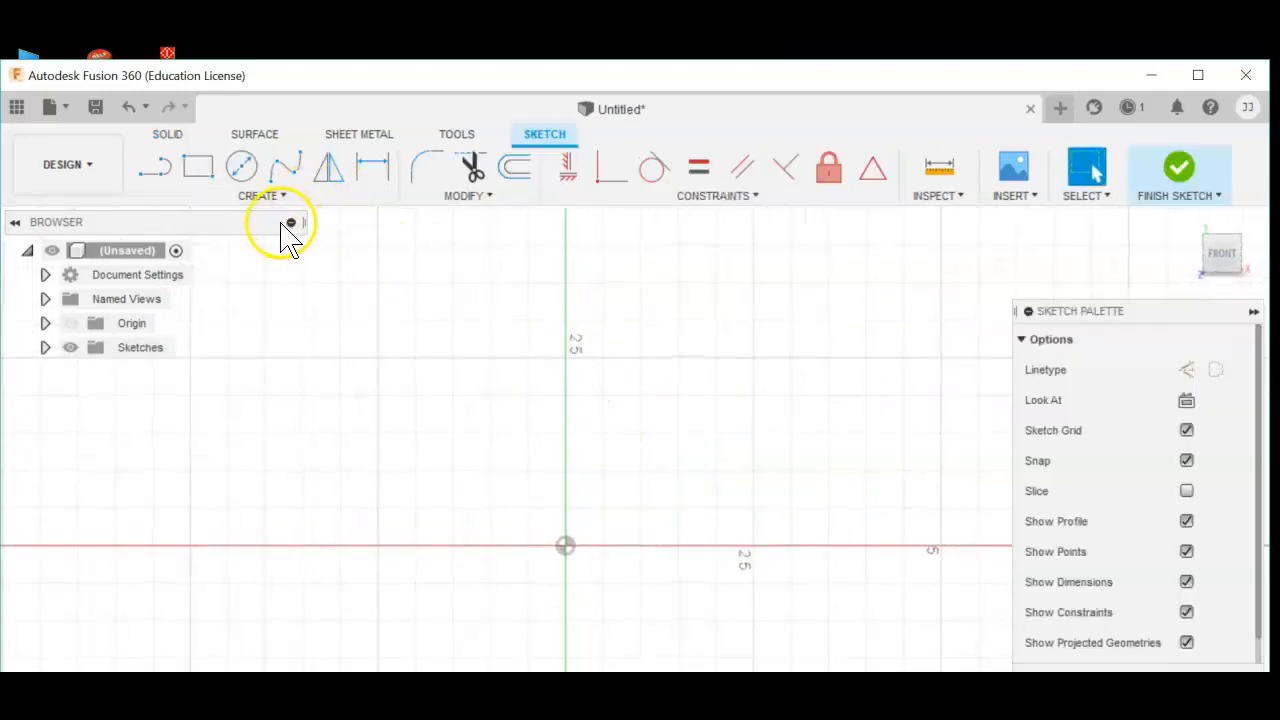
Step: Check the active units in the document settings and look at where the account preferences are found
left_click(46, 273)
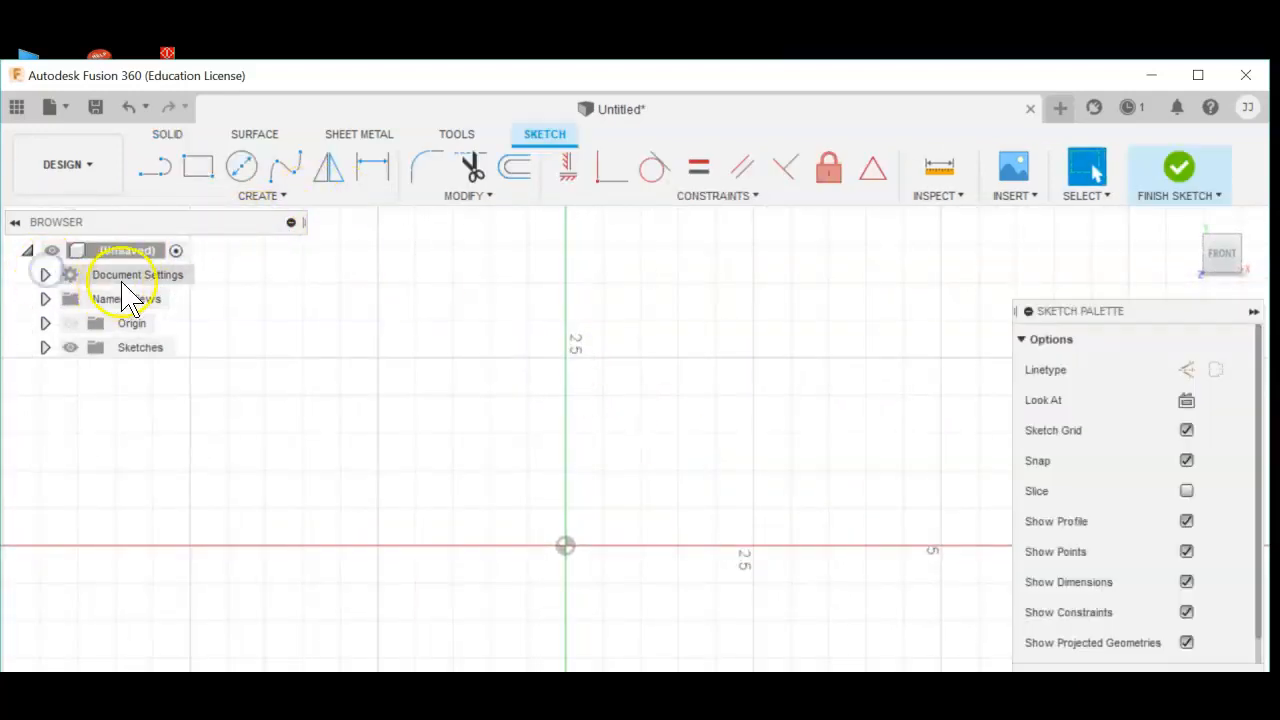
left_click(45, 273)
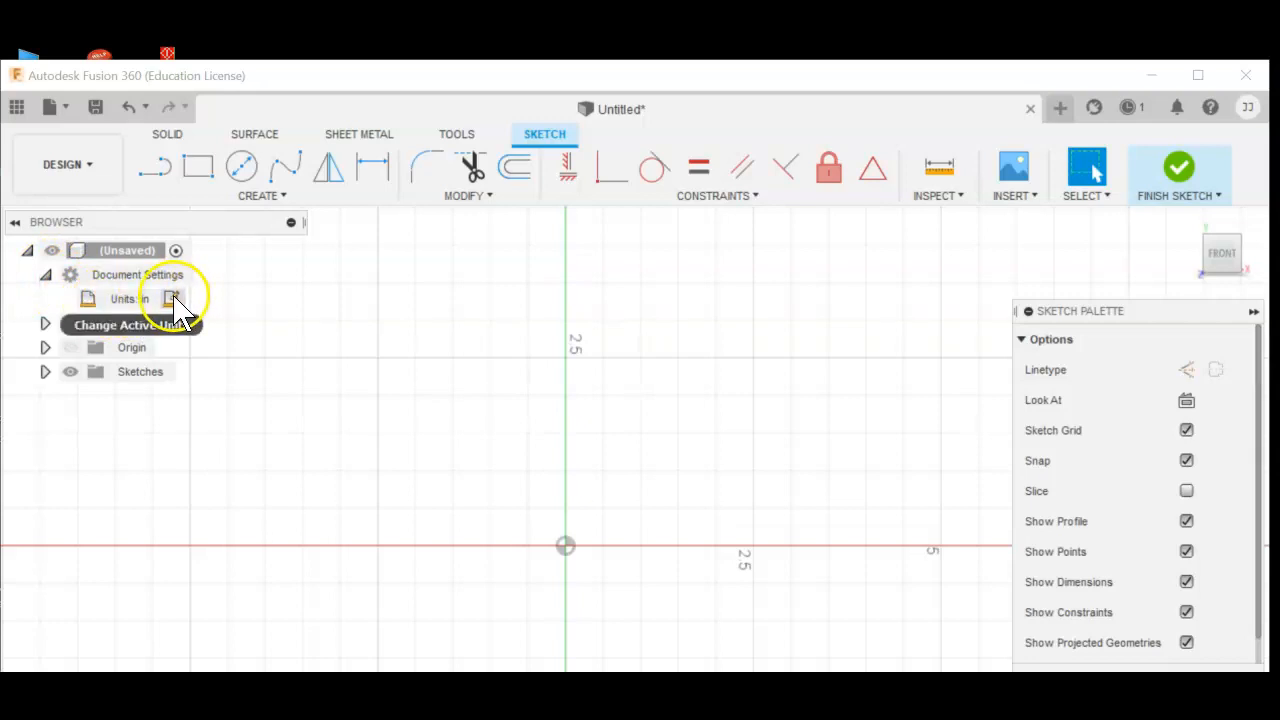
left_click(45, 274)
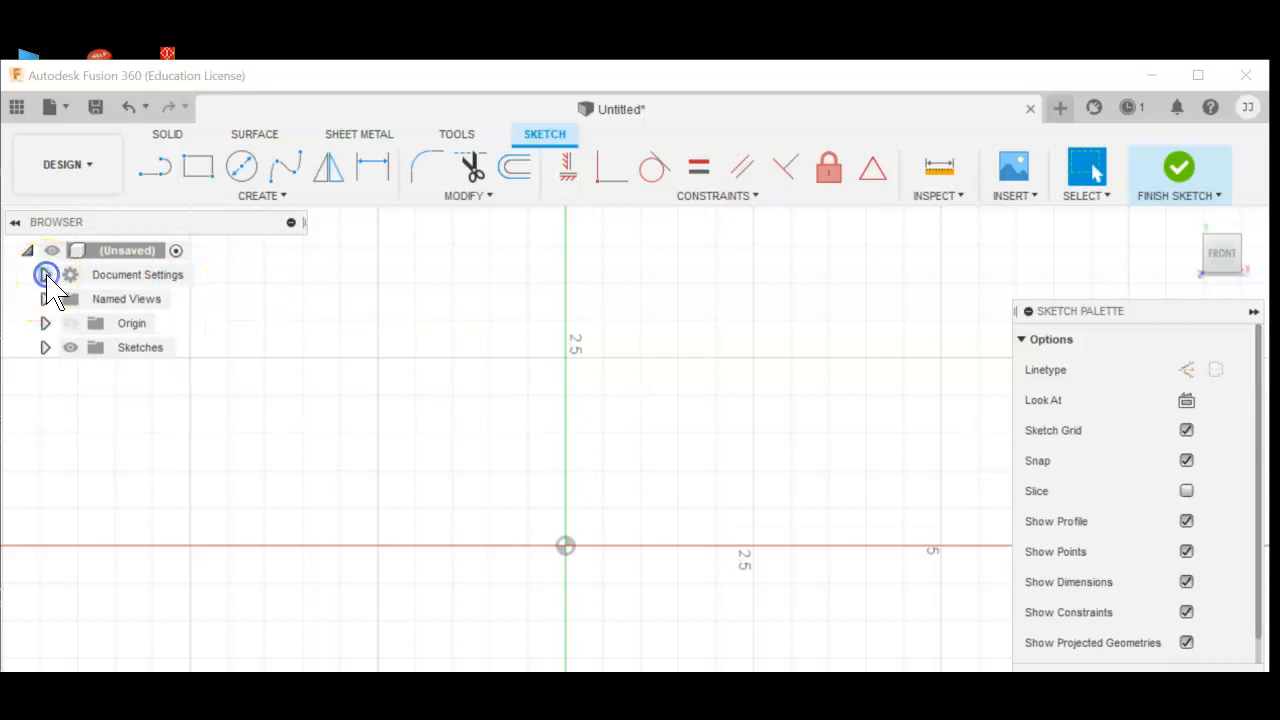
left_click(1247, 108)
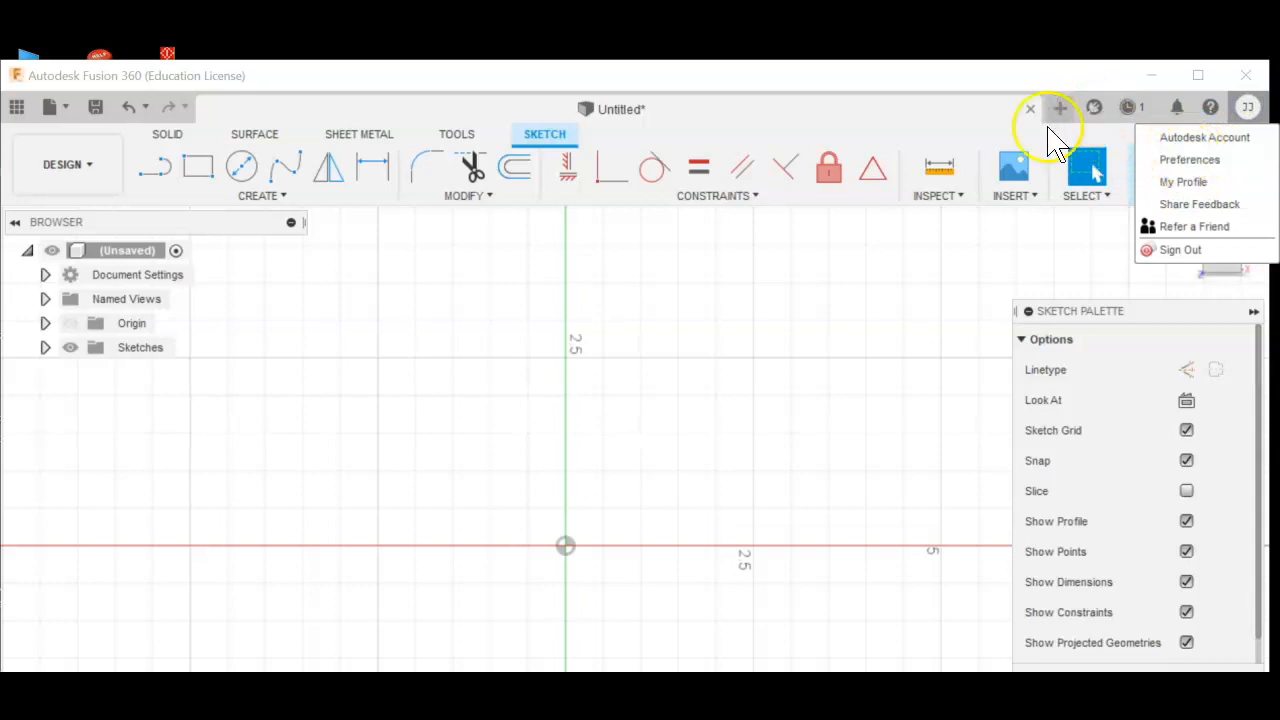
left_click(722, 336)
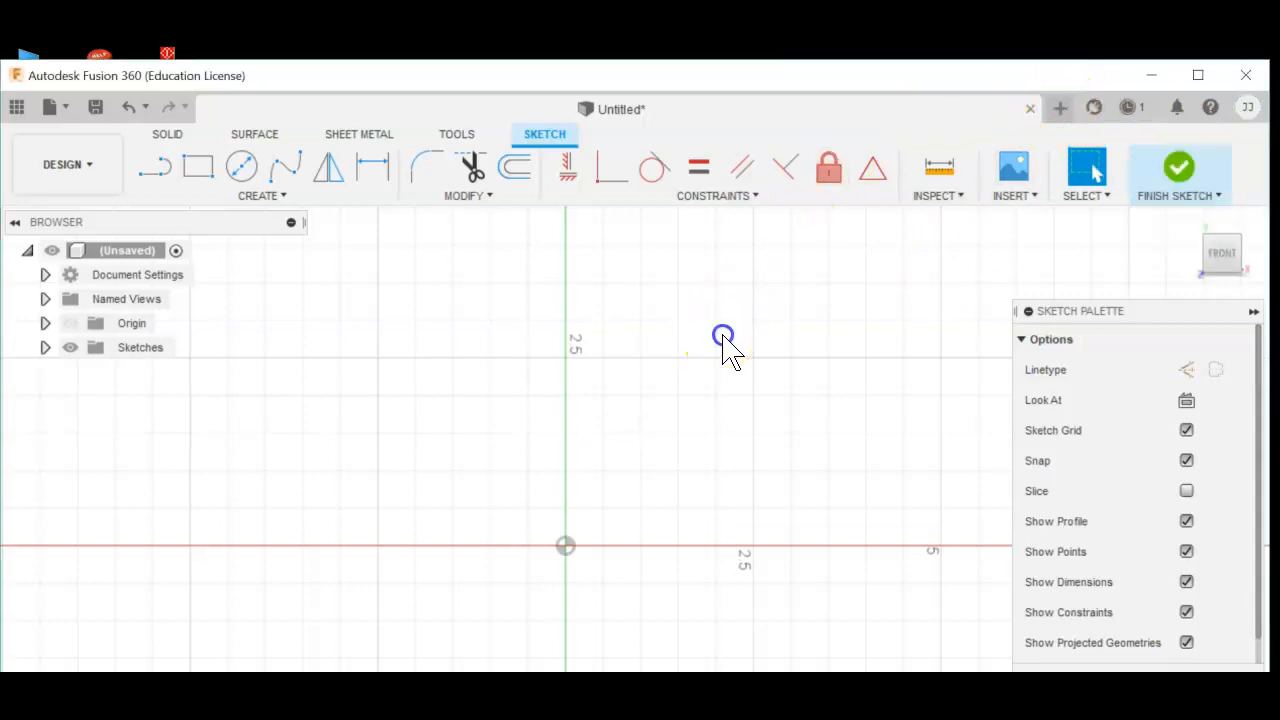
Step: Sketch a 5 in by 5 in two-point rectangle with one corner on the origin and finish the sketch
left_click(205, 170)
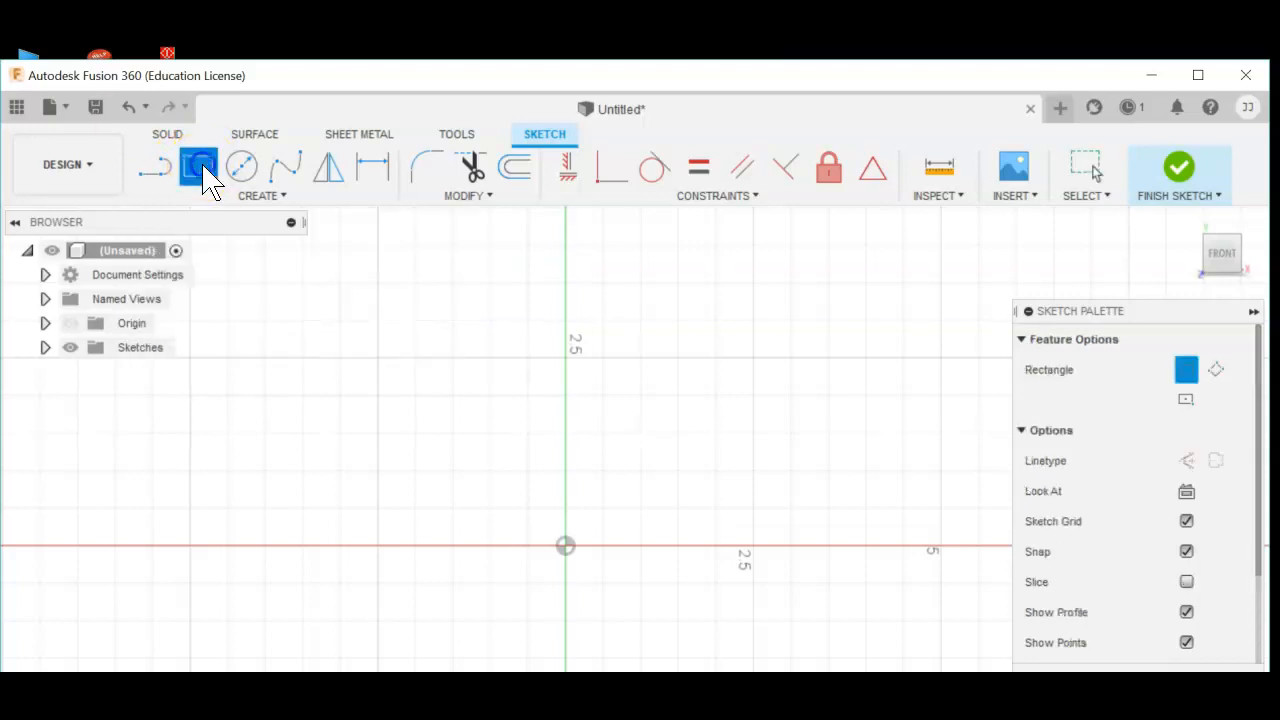
left_click(566, 548)
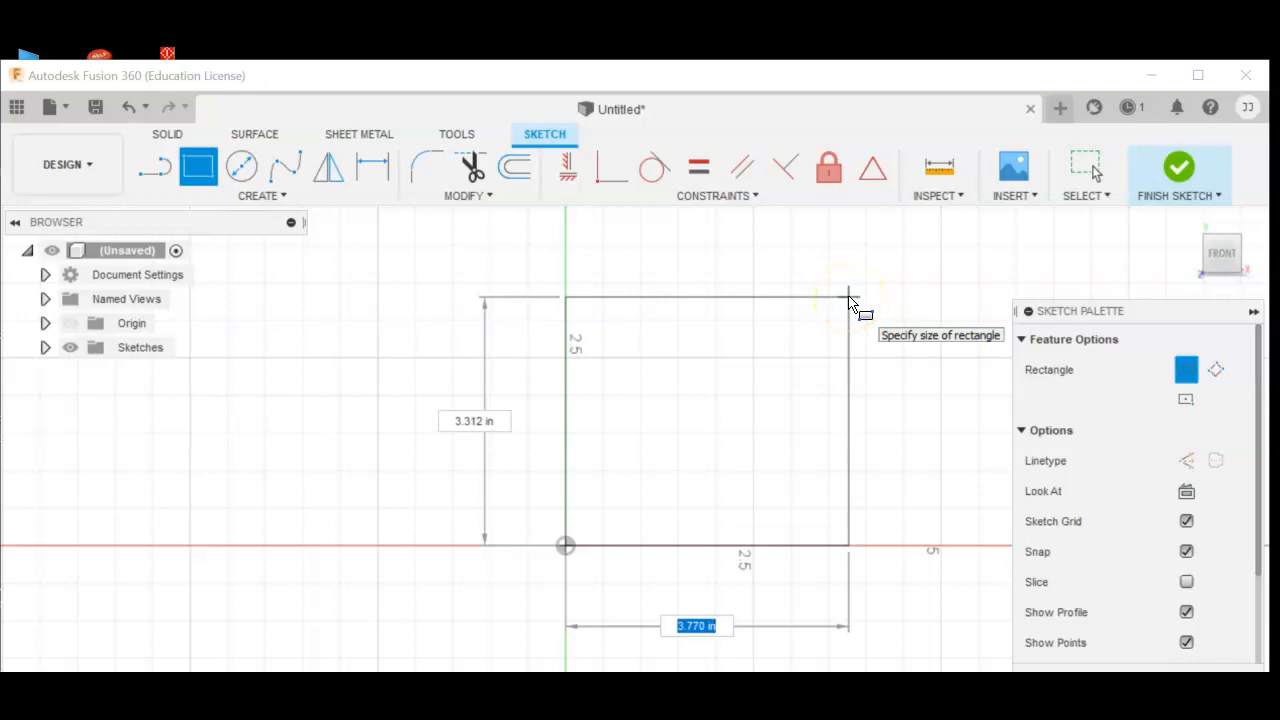
key("Tab")
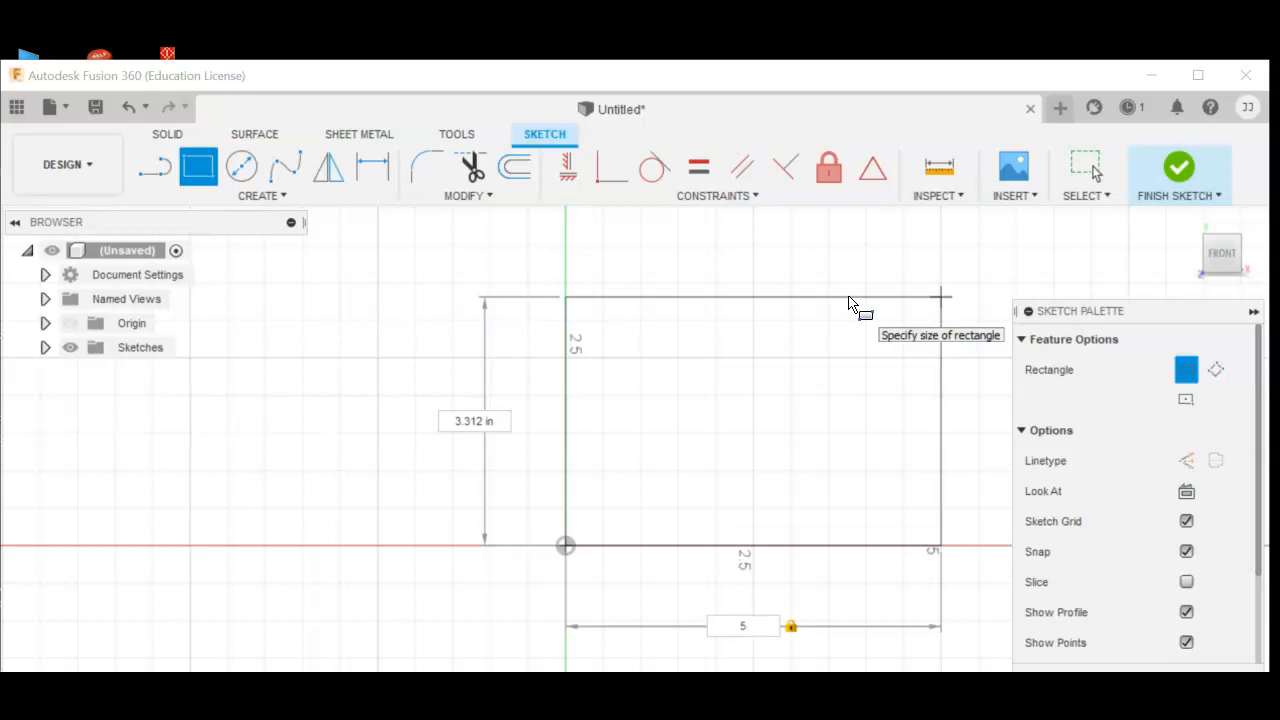
key("Tab")
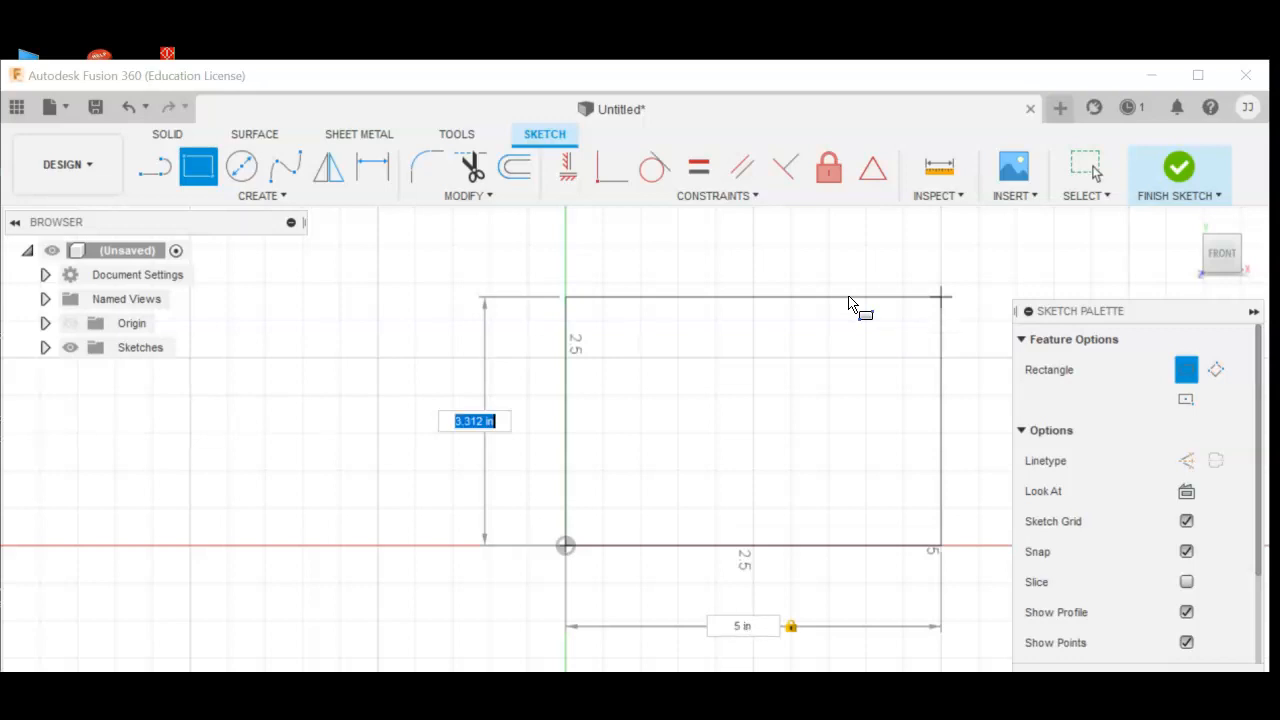
type("5")
key("Tab")
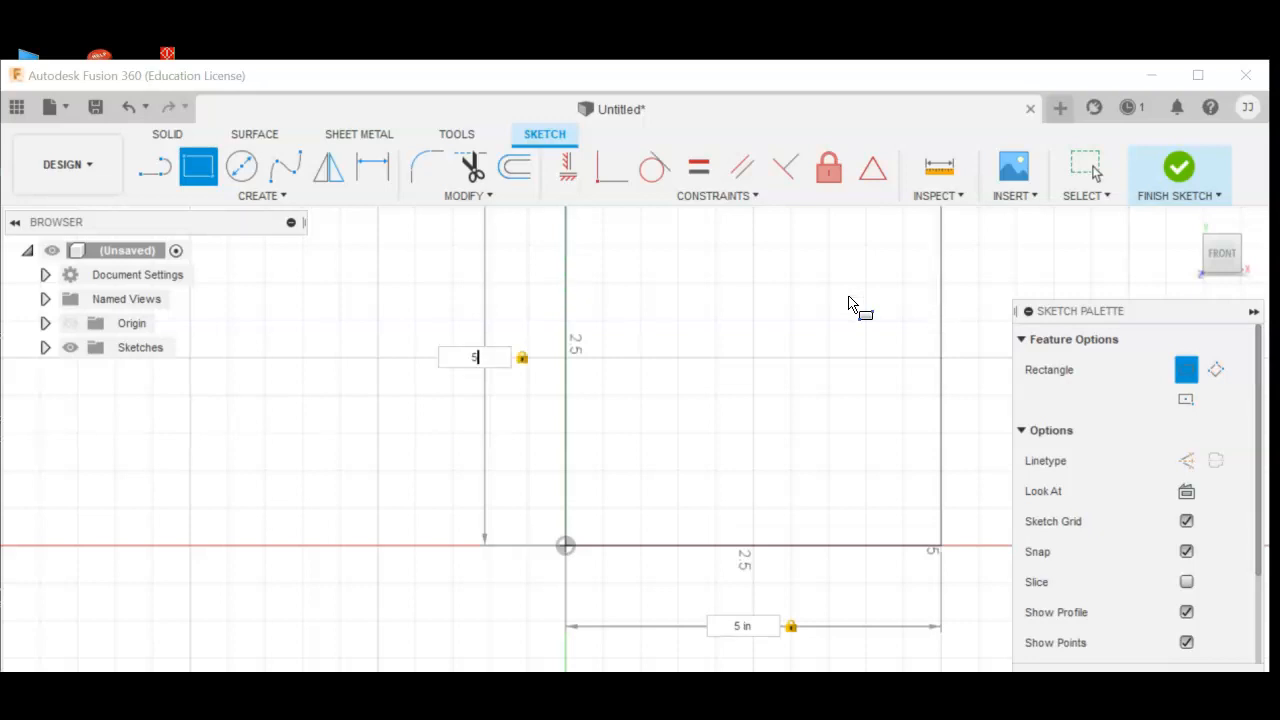
key("Return")
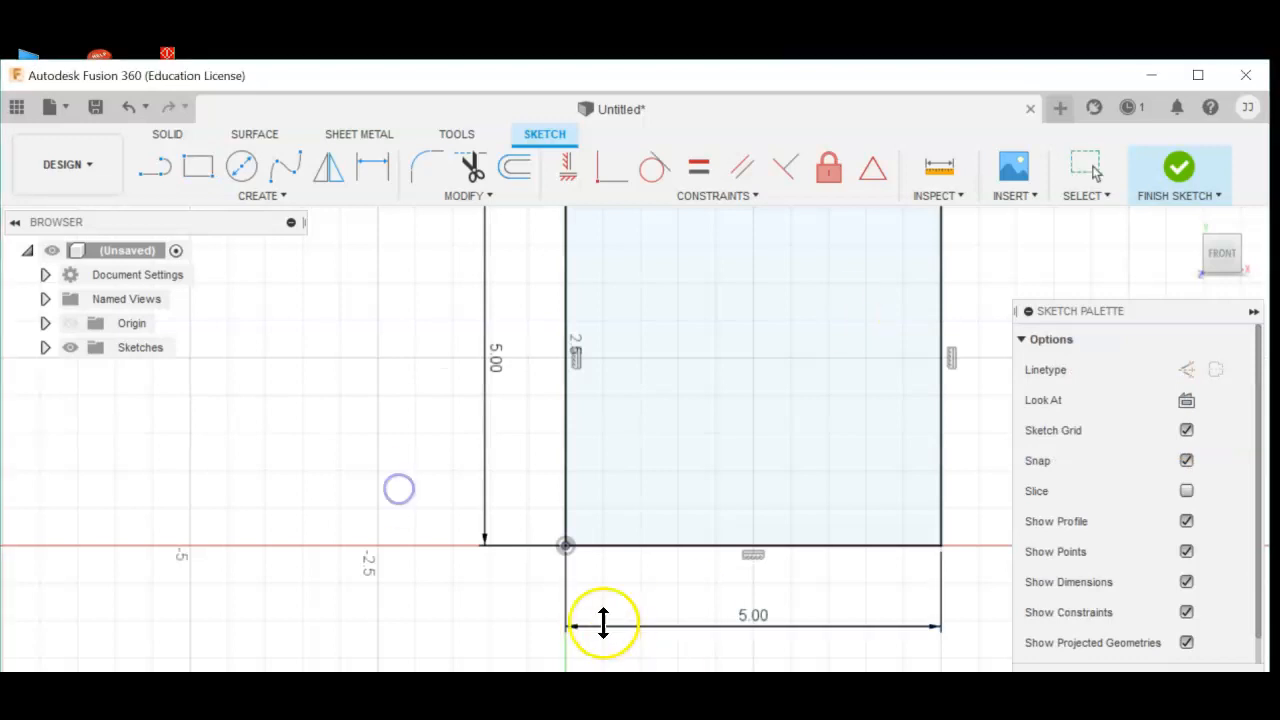
scroll(452, 543, "up", 1)
scroll(452, 543, "down", 2)
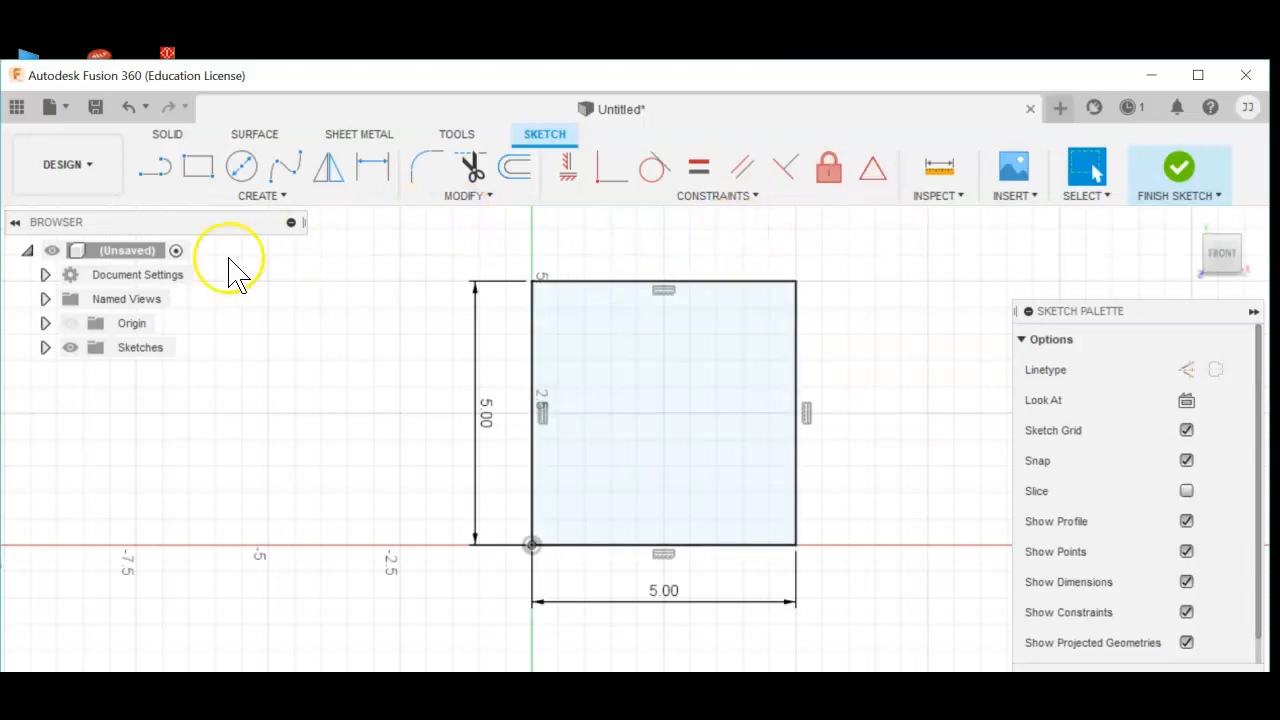
left_click(1182, 170)
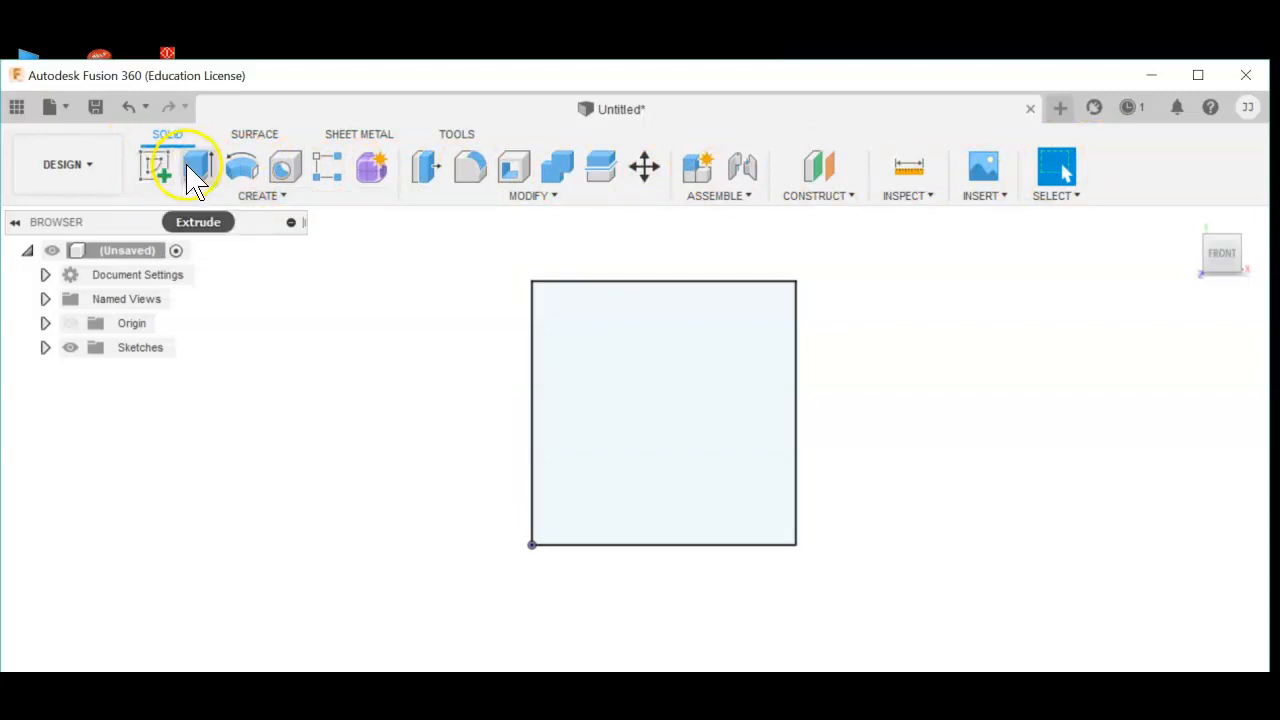
Step: Extrude the square profile 4 in toward the front as a new body
left_click(197, 170)
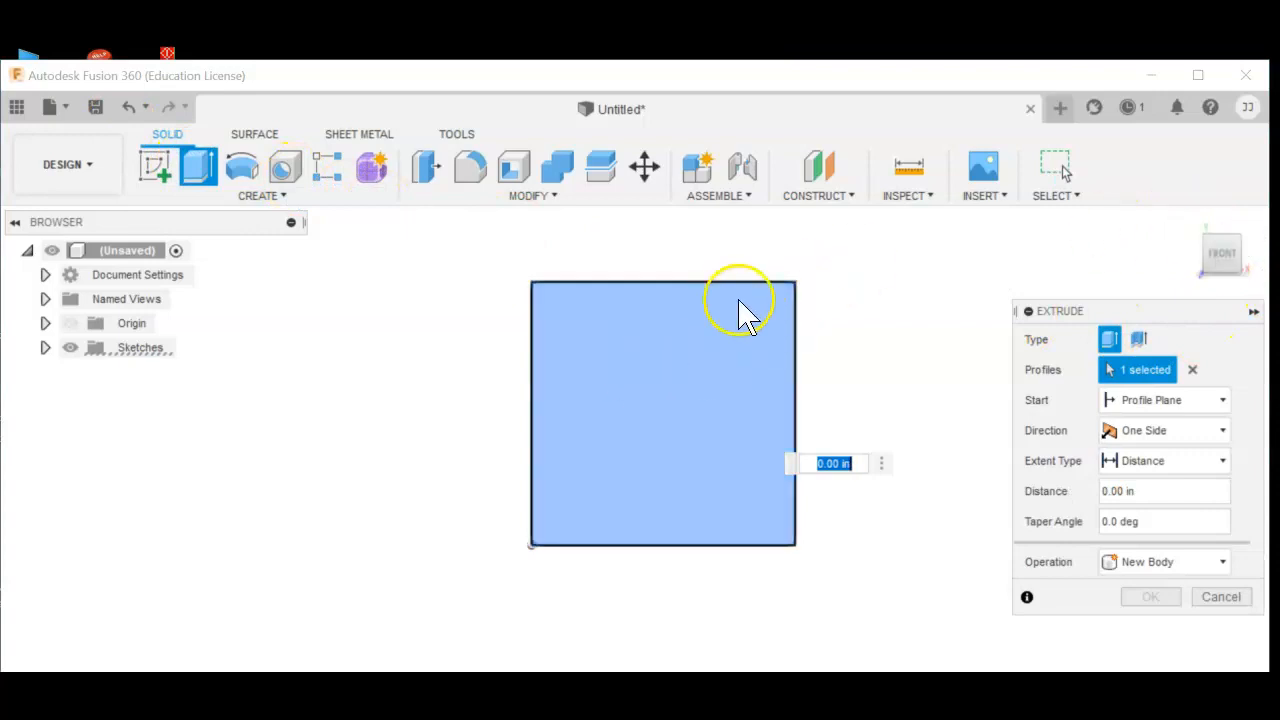
left_click(1190, 222)
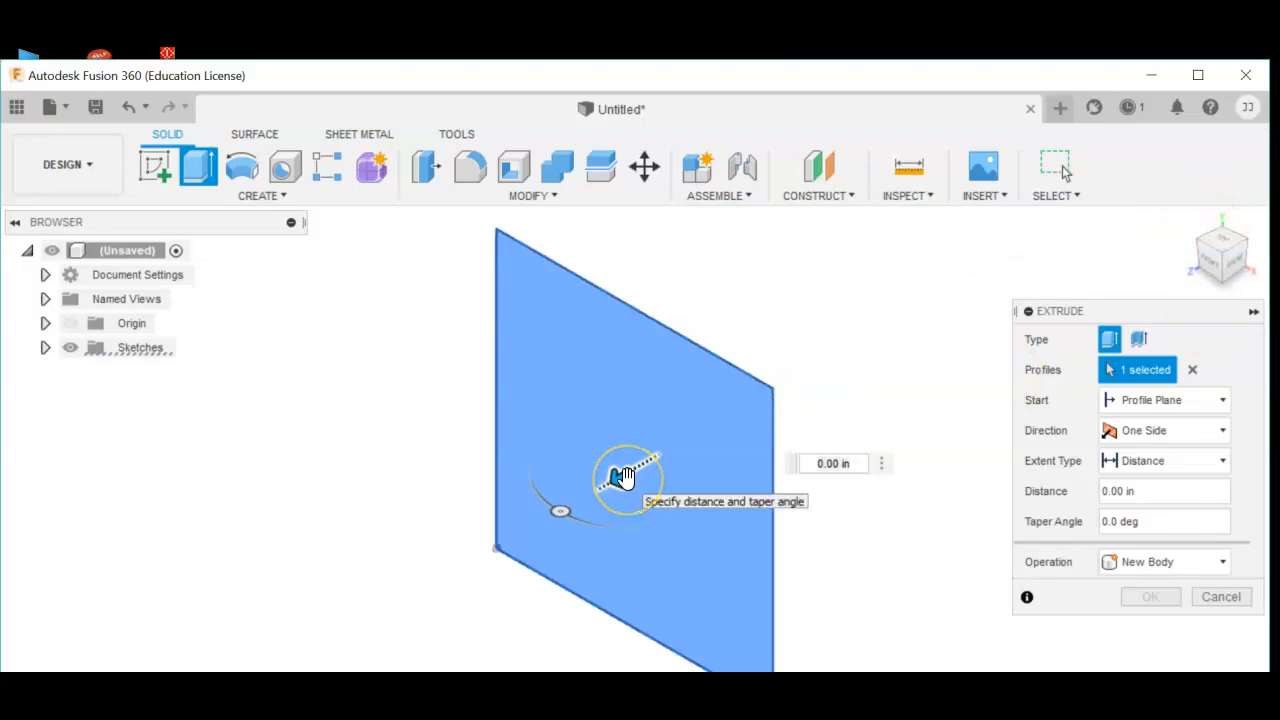
left_click_drag(622, 477, 509, 531)
left_click(674, 546)
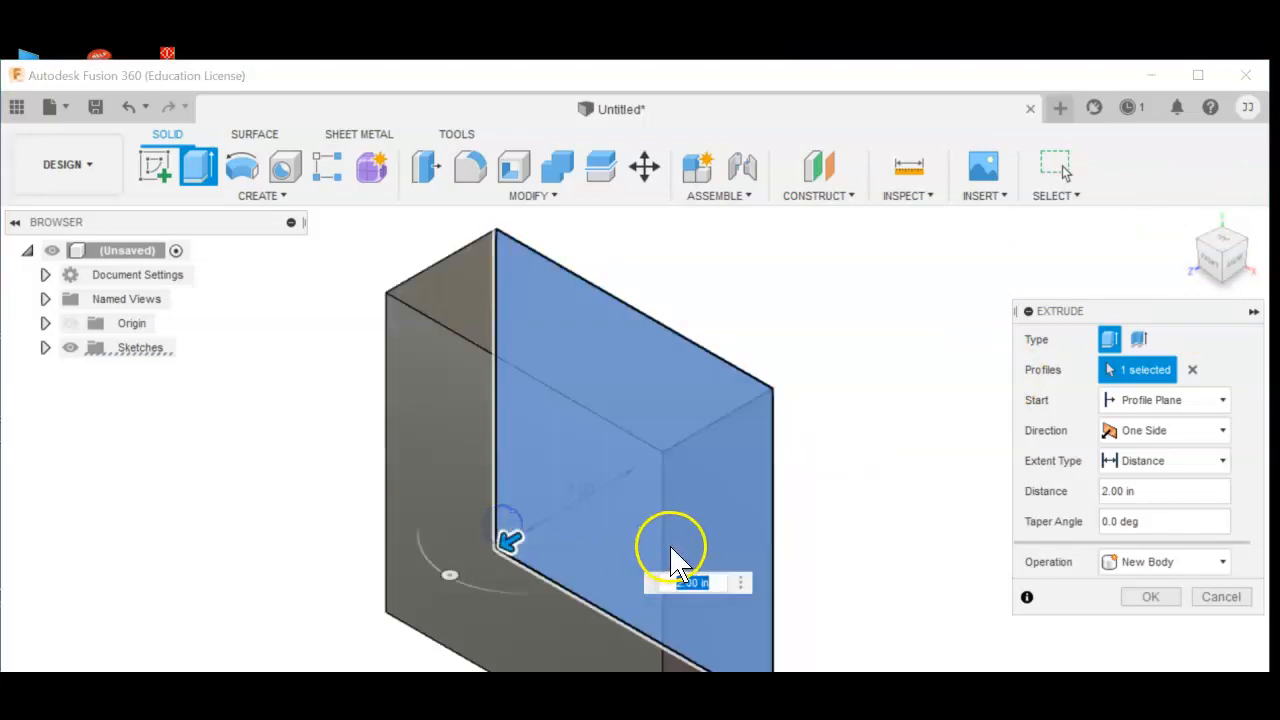
type("4")
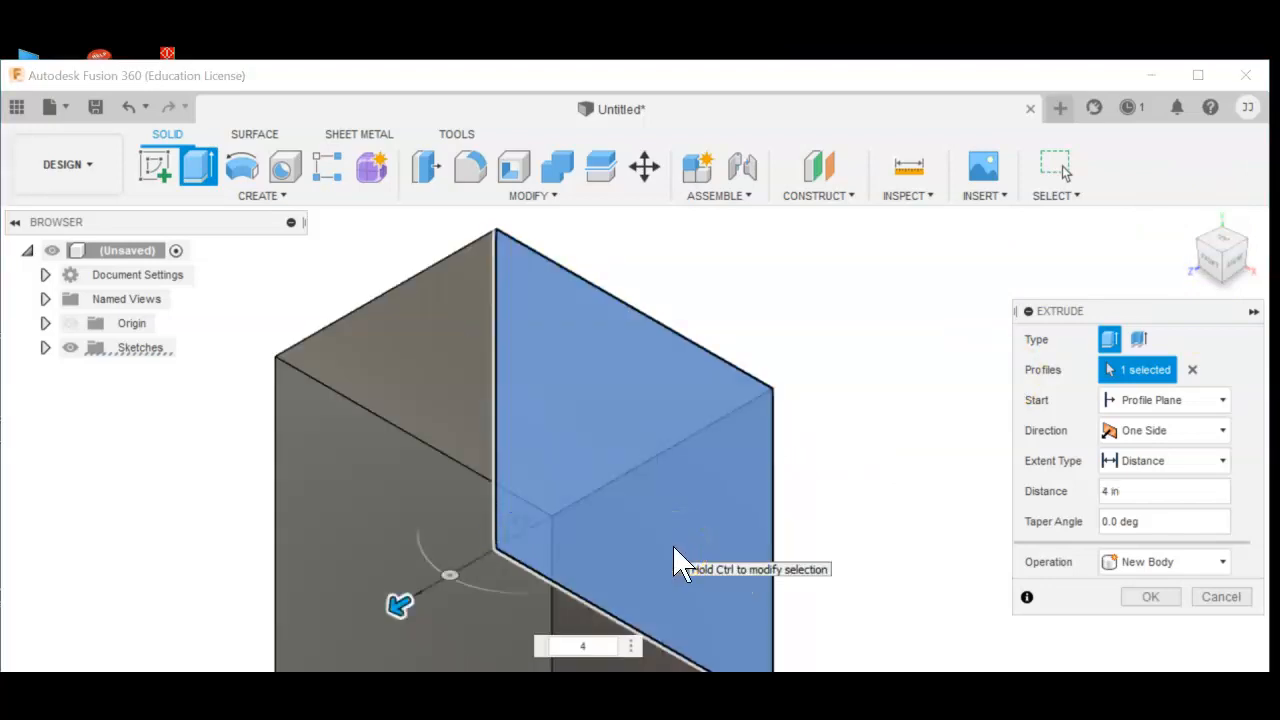
key("Return")
left_click(16, 640)
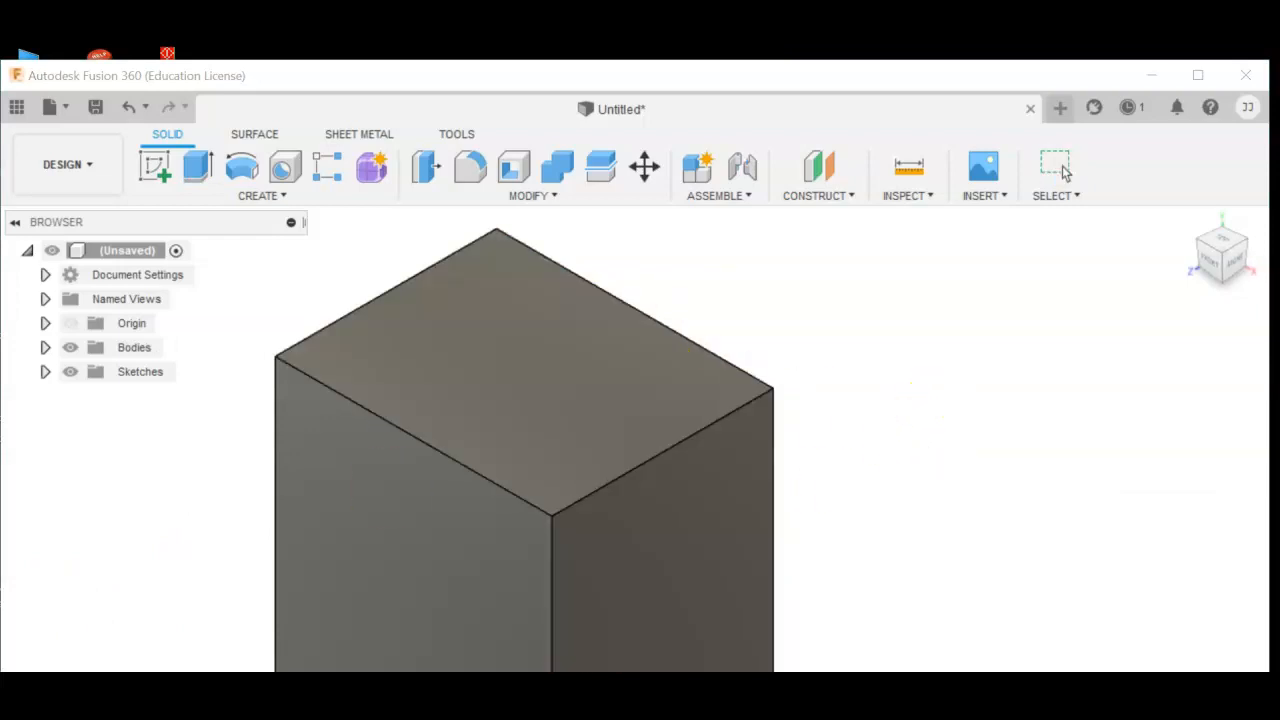
middle_click_drag(863, 517, 1043, 434)
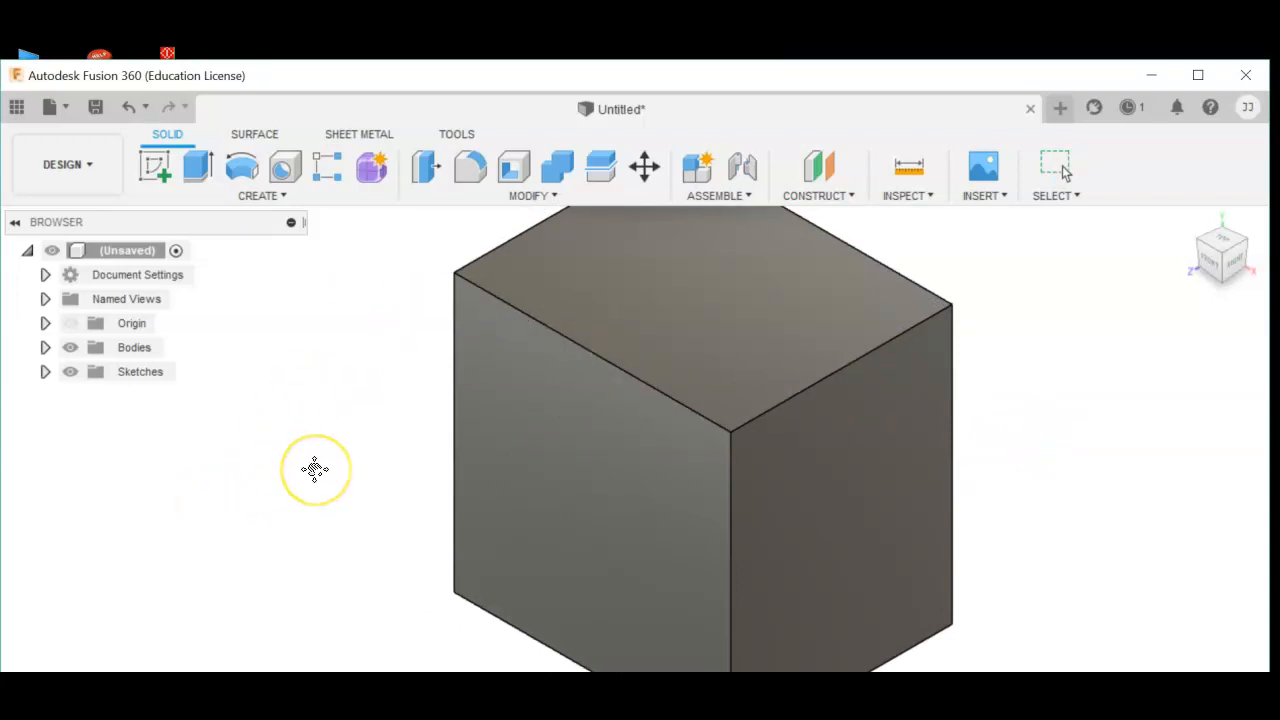
key("Escape")
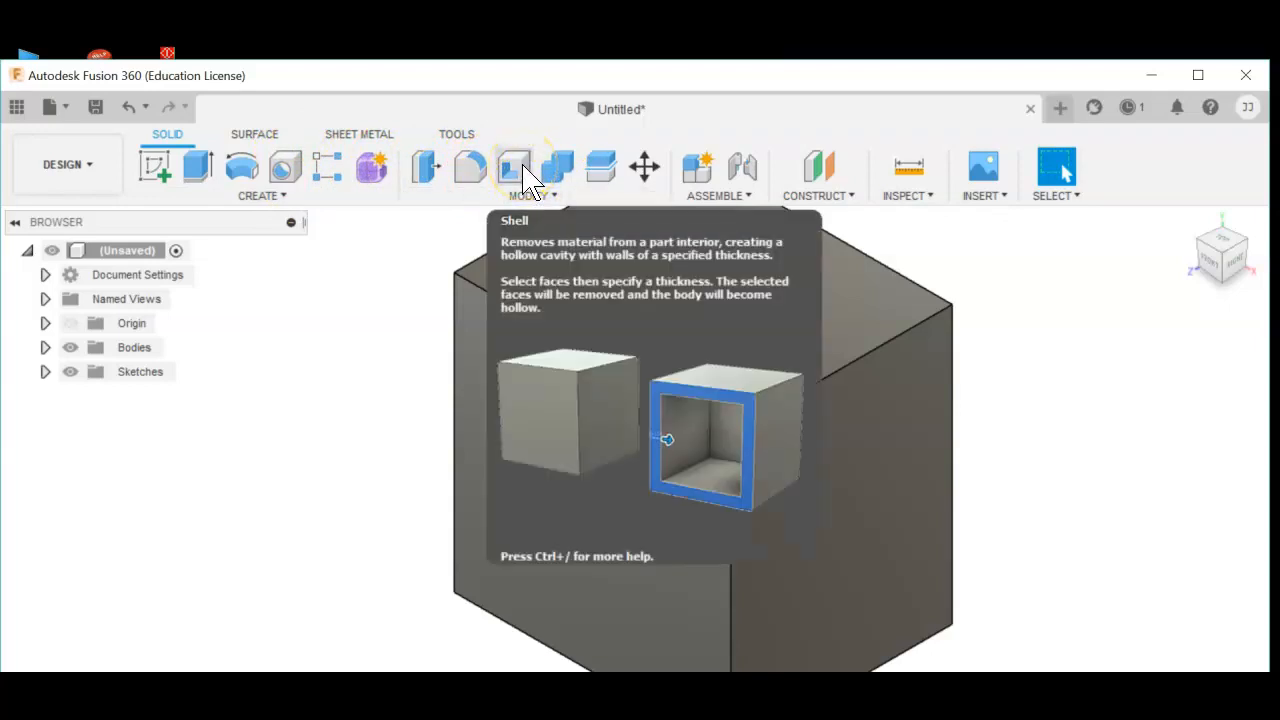
Step: Shell the box with an inside thickness of 0.25 in, removing its front face
left_click(523, 170)
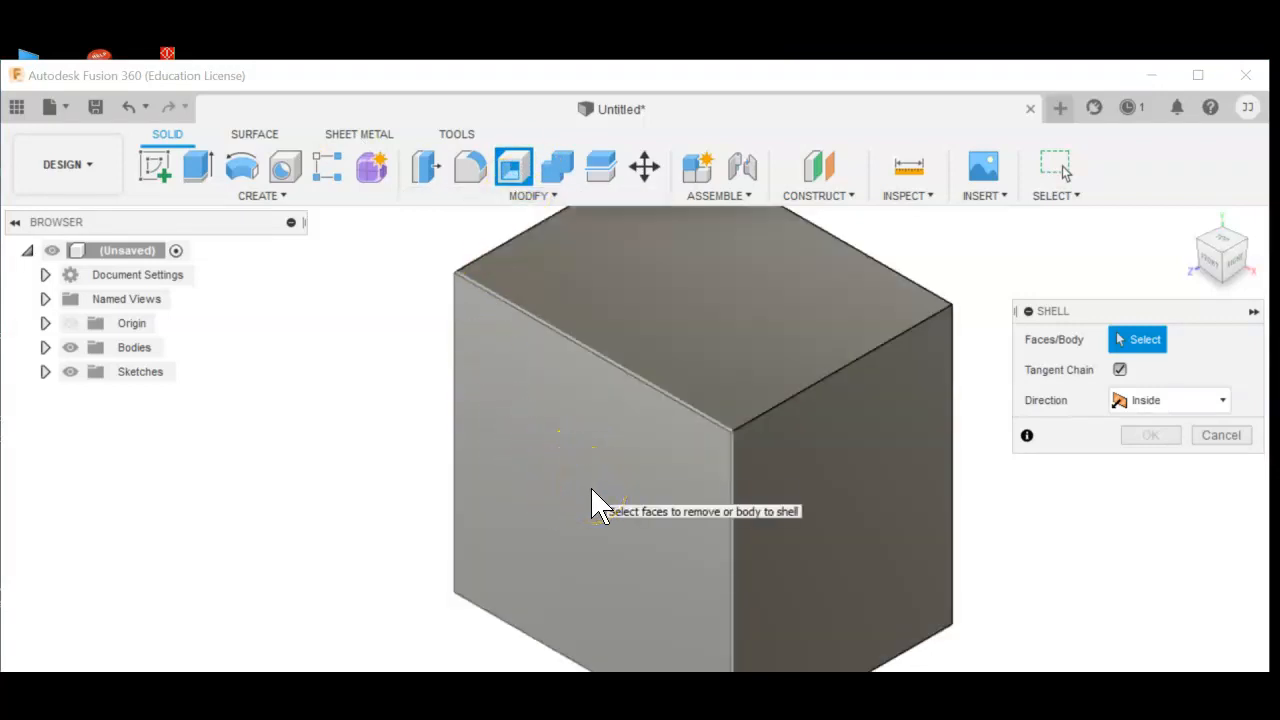
left_click(592, 492)
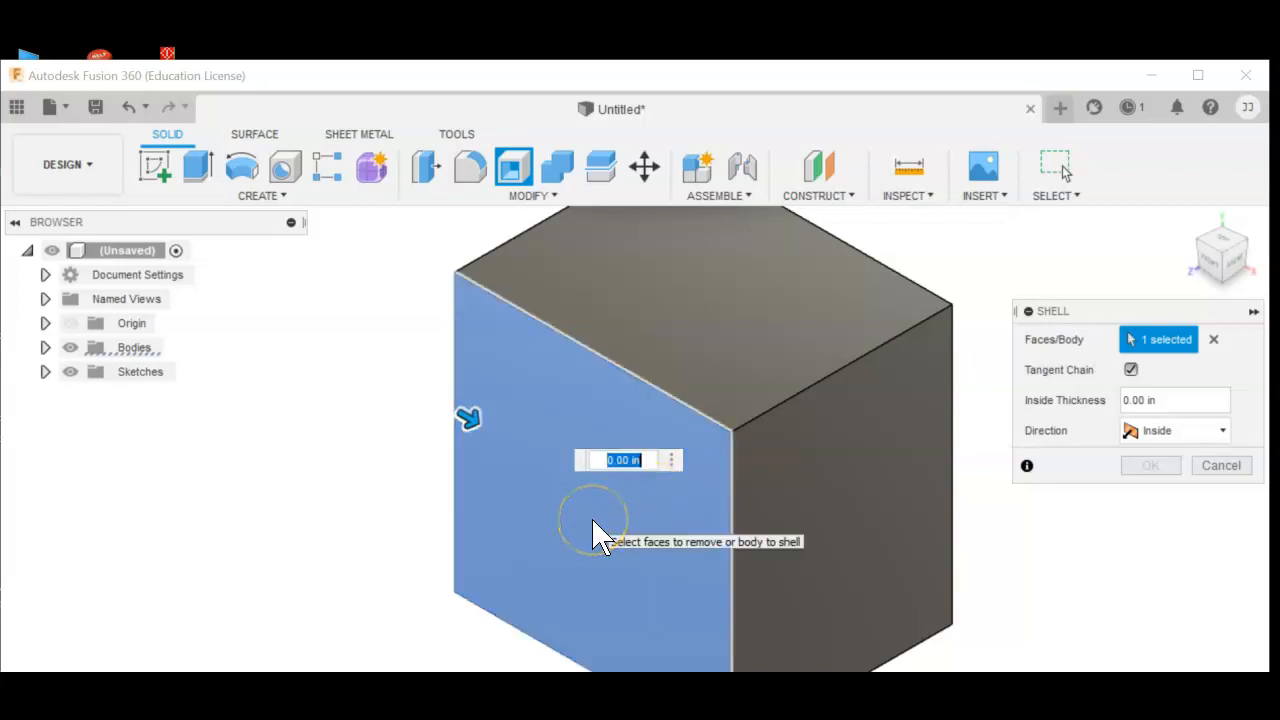
key("BackSpace")
type("25")
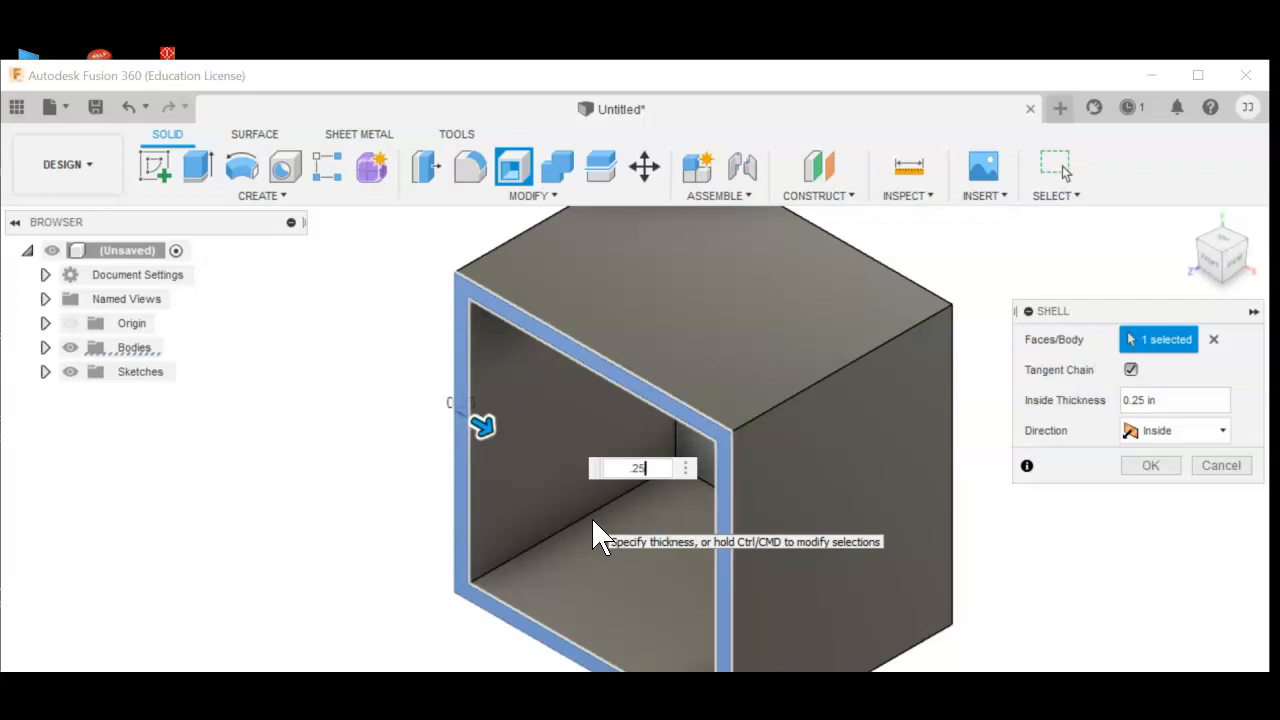
left_click(556, 466)
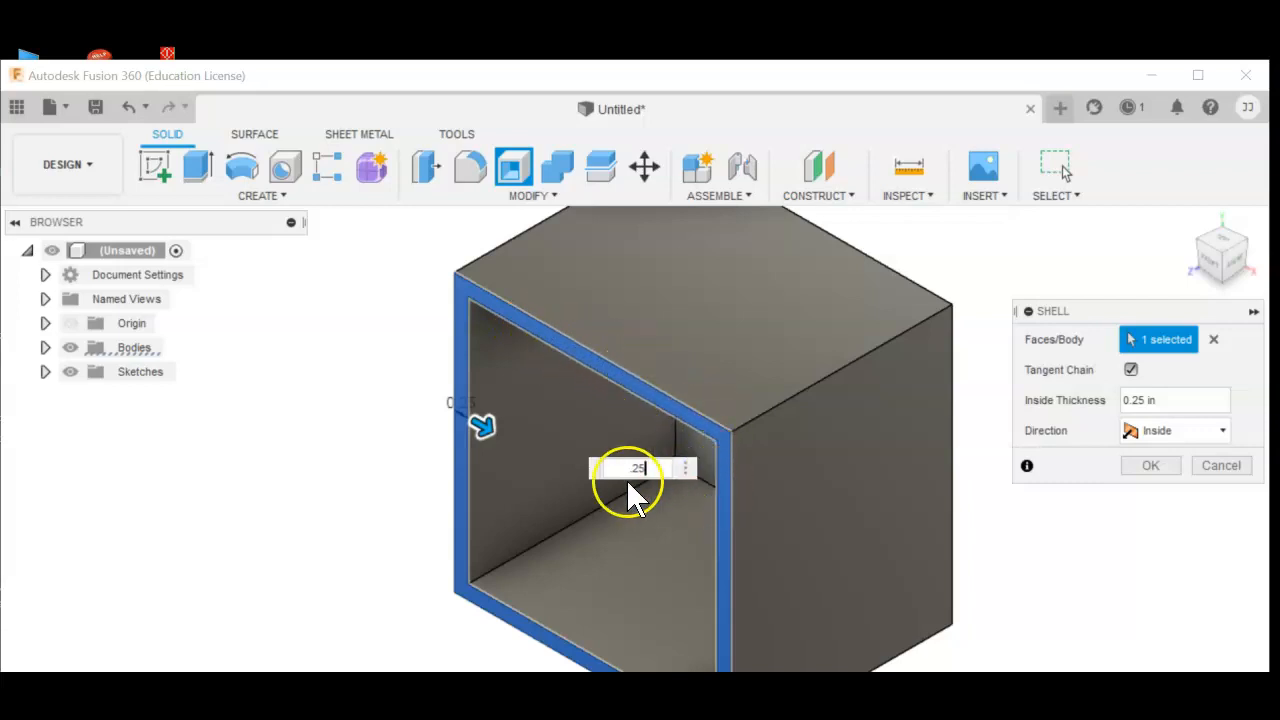
key("Return")
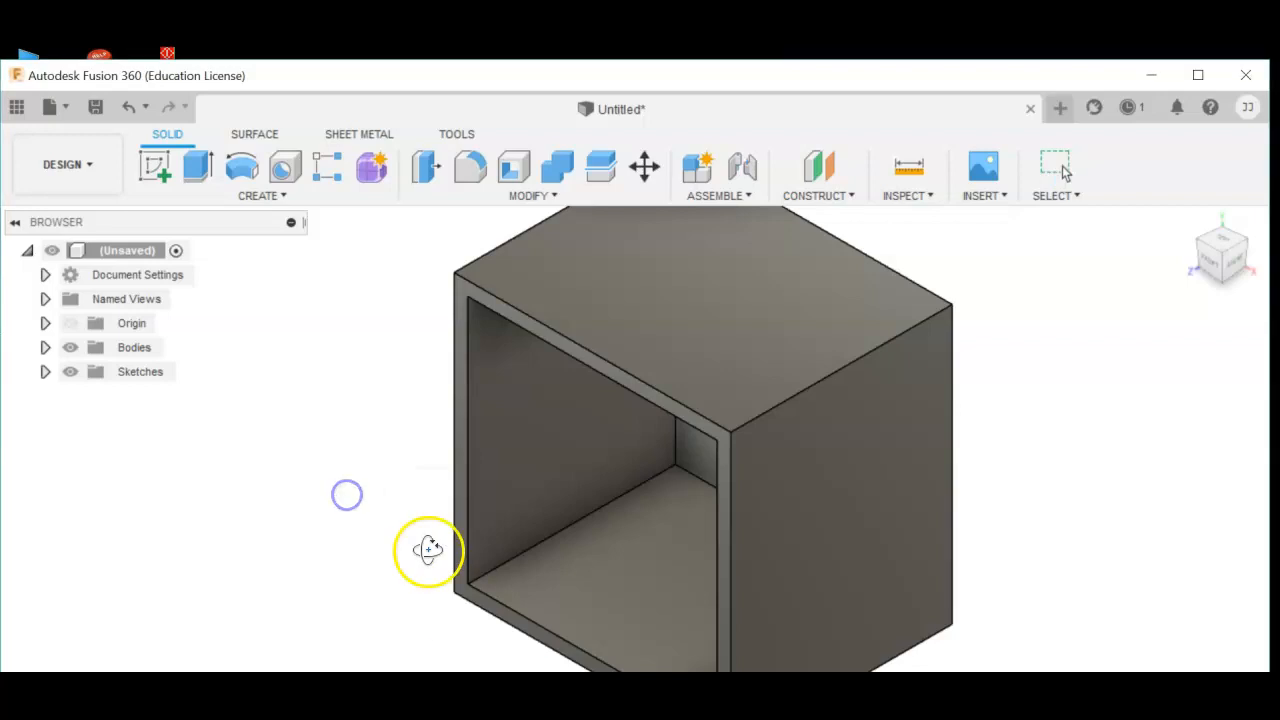
middle_click_drag(397, 523, 411, 501, "shift")
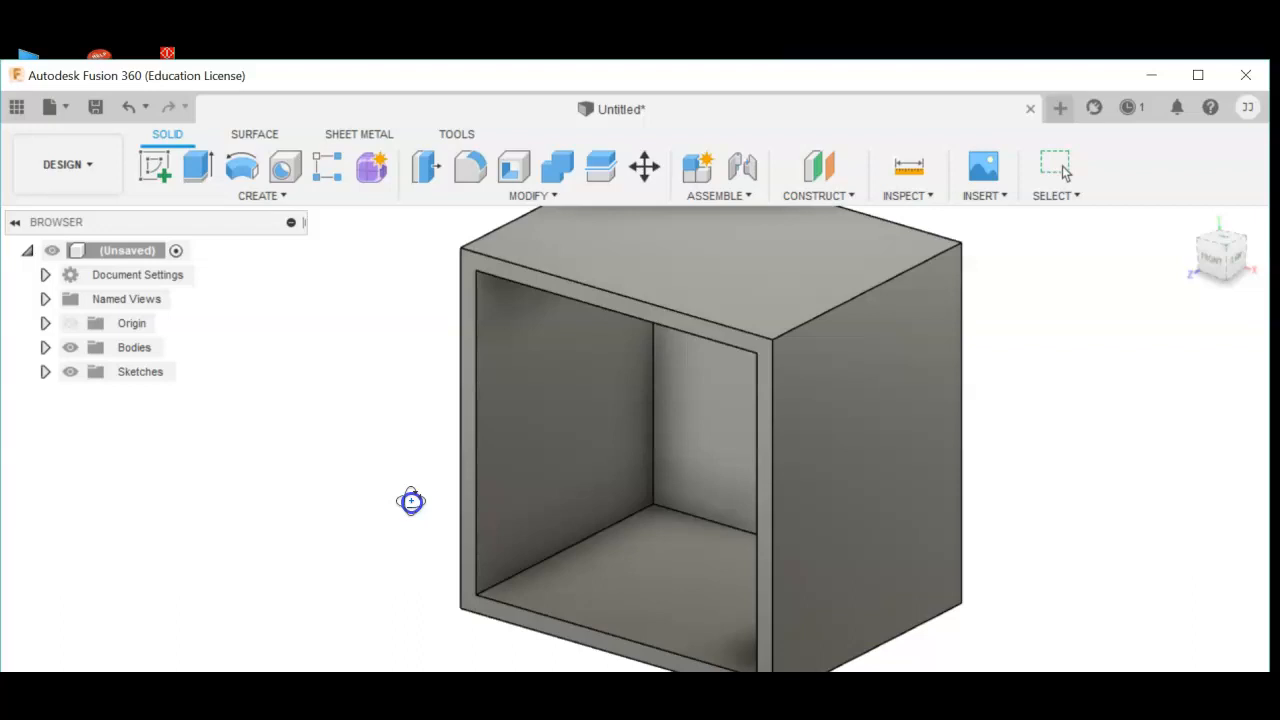
mouse_move(411, 501)
middle_mouse_down("shift")
mouse_move(563, 486)
mouse_move(400, 495)
mouse_move(415, 514)
middle_mouse_up("shift")
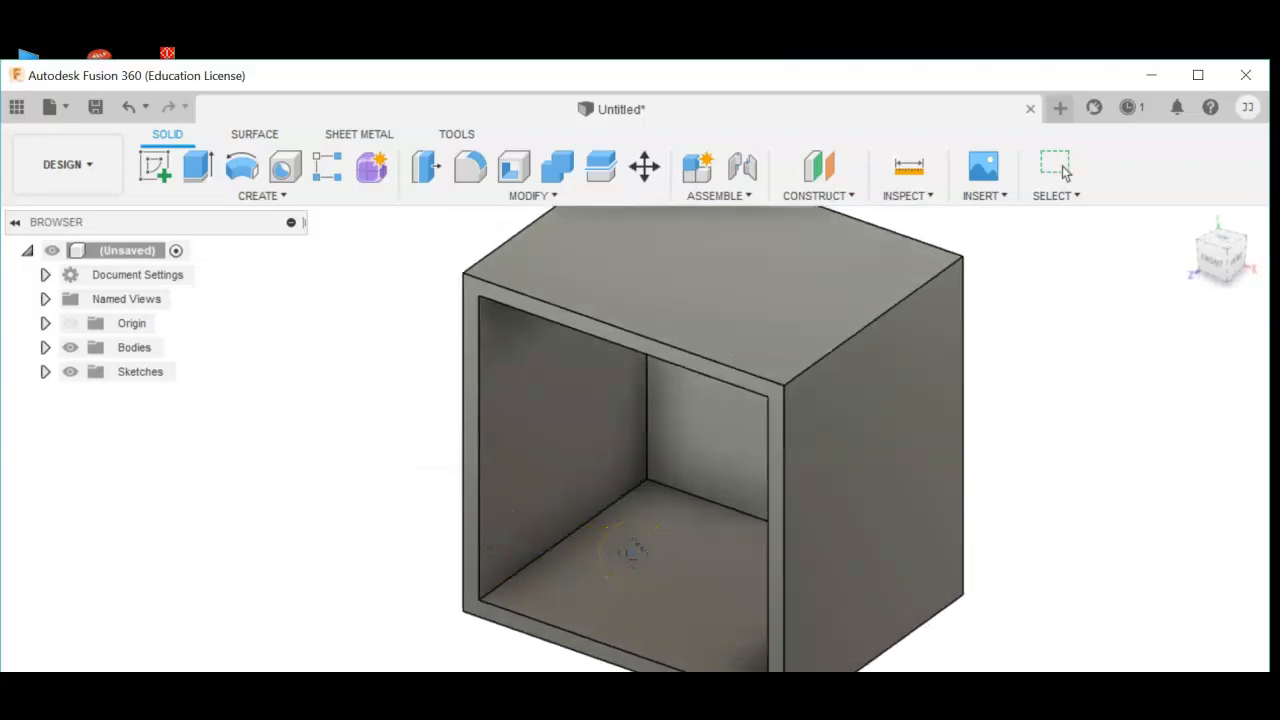
Step: Start a sketch on the outer right side face of the box
key("Escape")
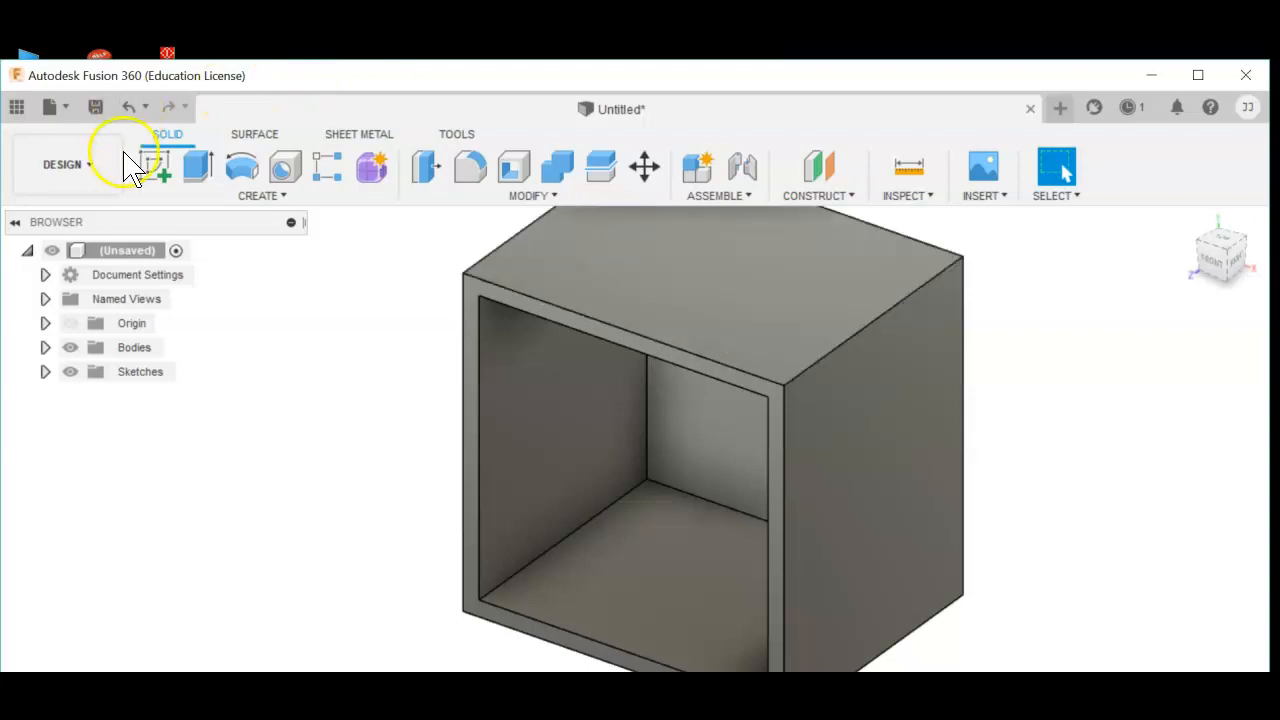
left_click(158, 170)
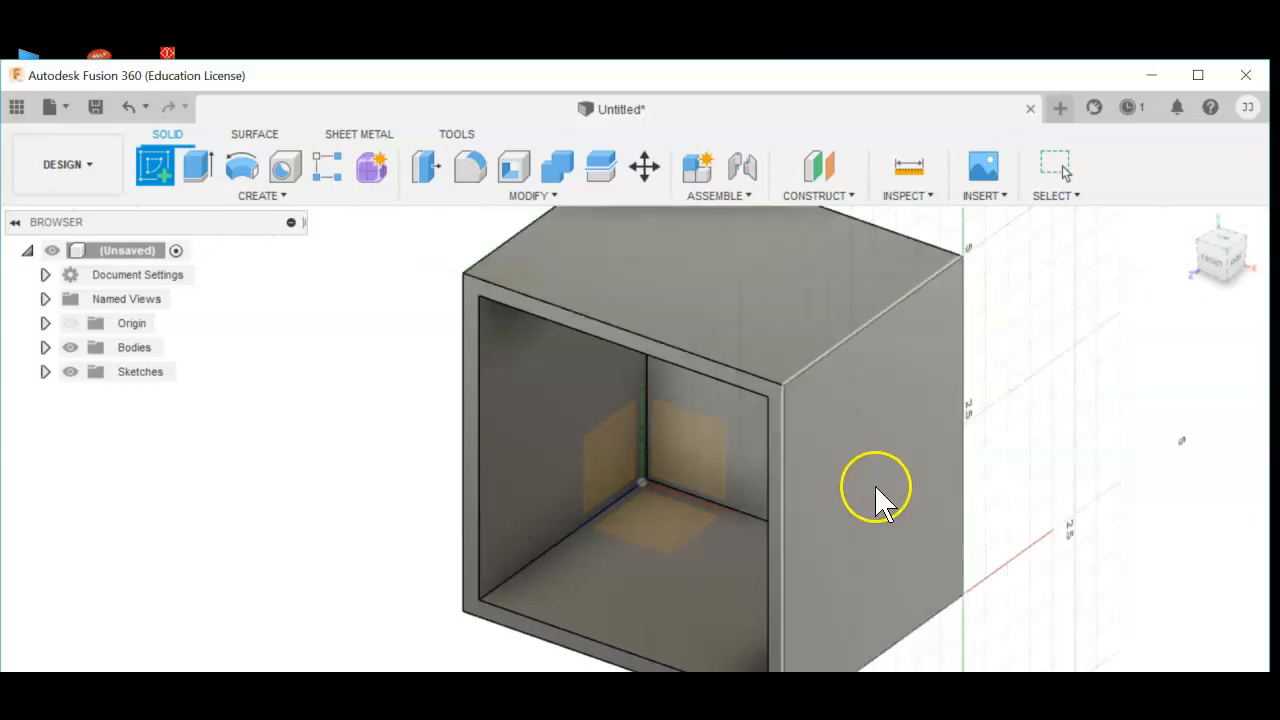
left_click(876, 488)
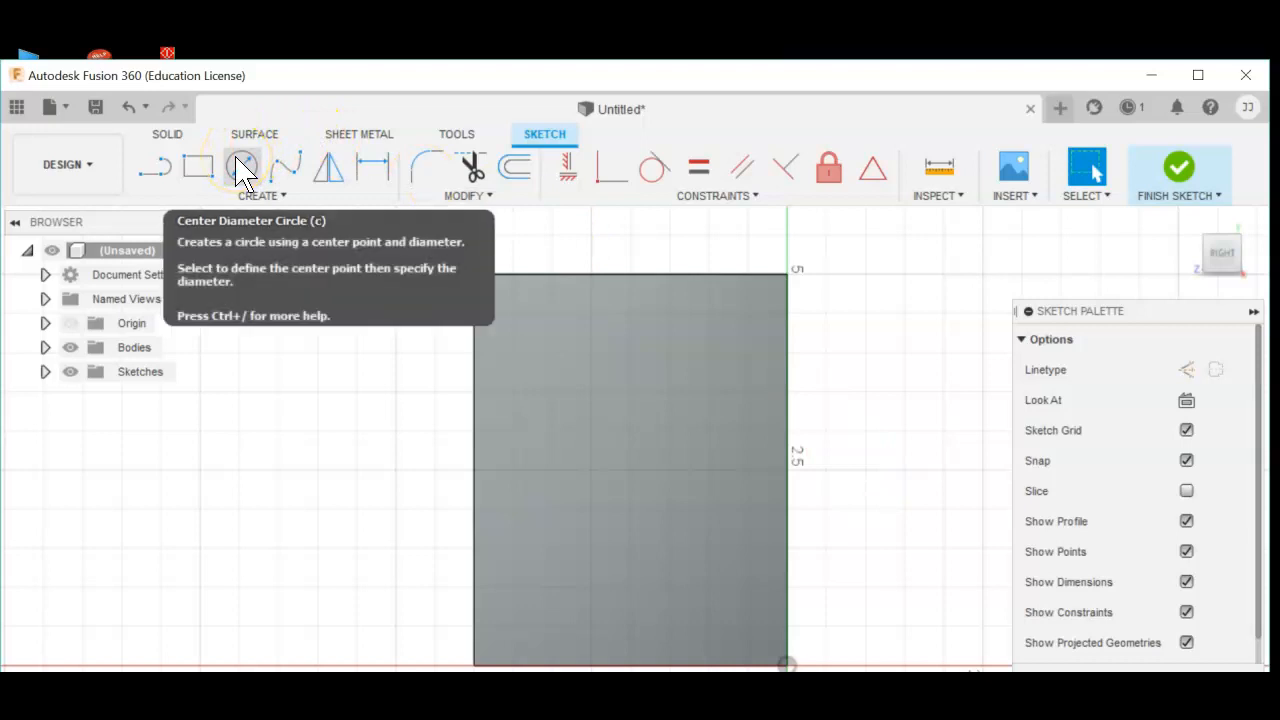
Step: Sketch two corner-to-corner diagonal lines across the right side face to locate its centre
left_click(160, 172)
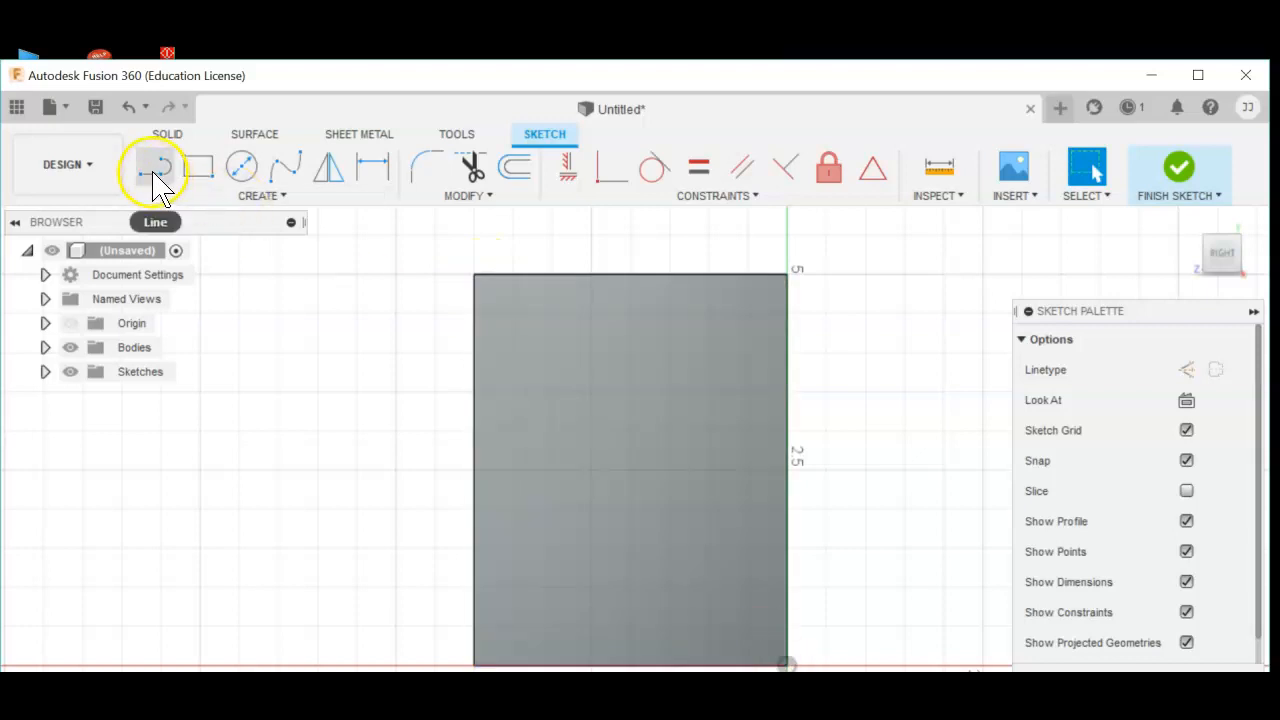
left_click(155, 172)
left_click(476, 282)
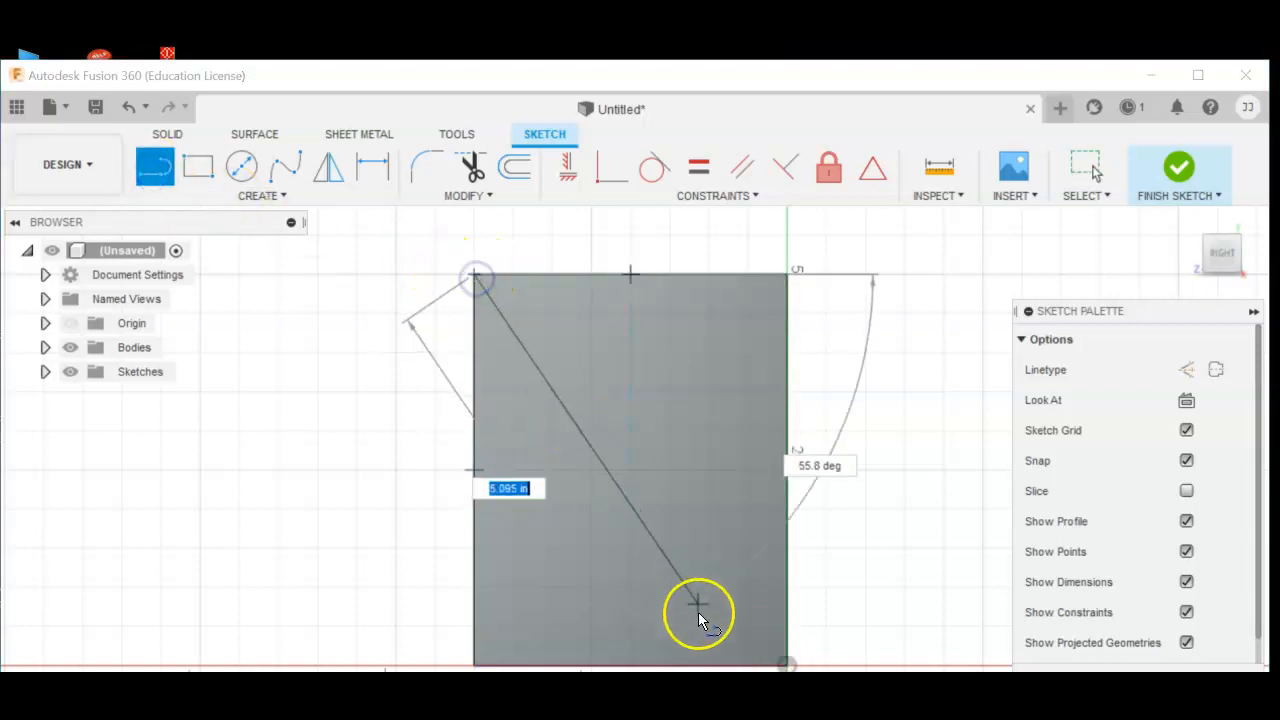
left_click(790, 664)
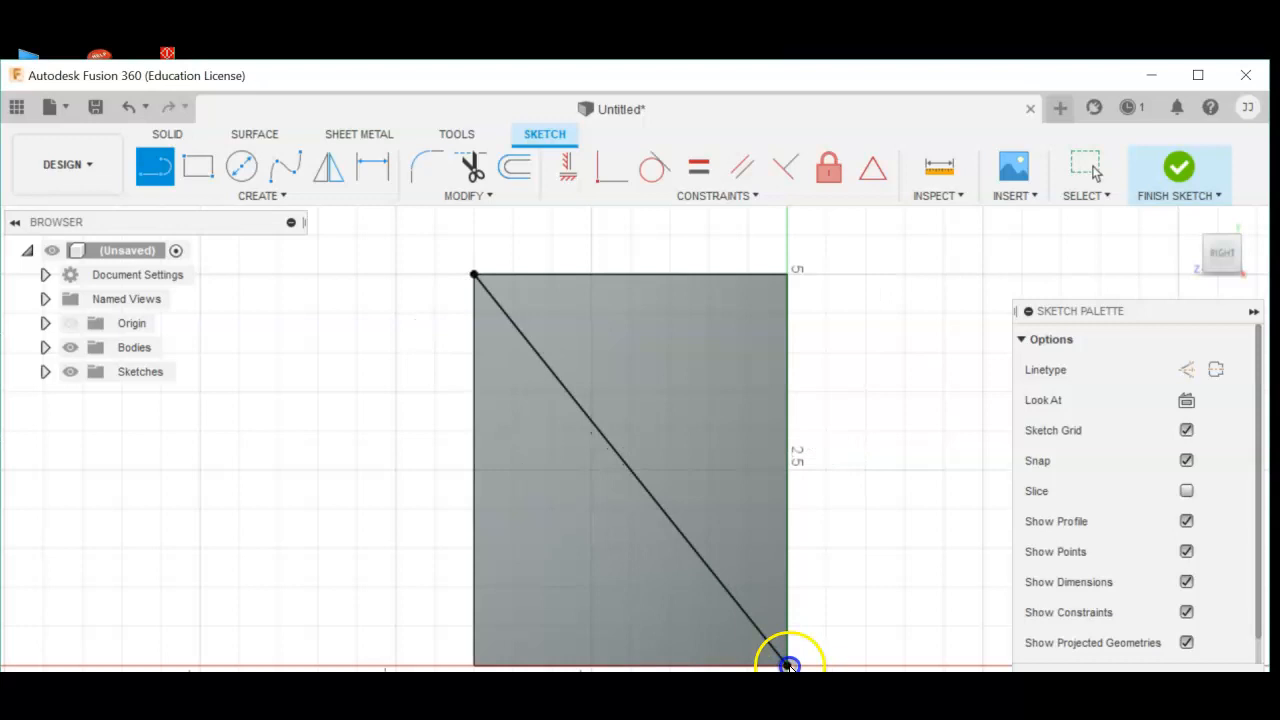
left_click(787, 277)
left_click(474, 665)
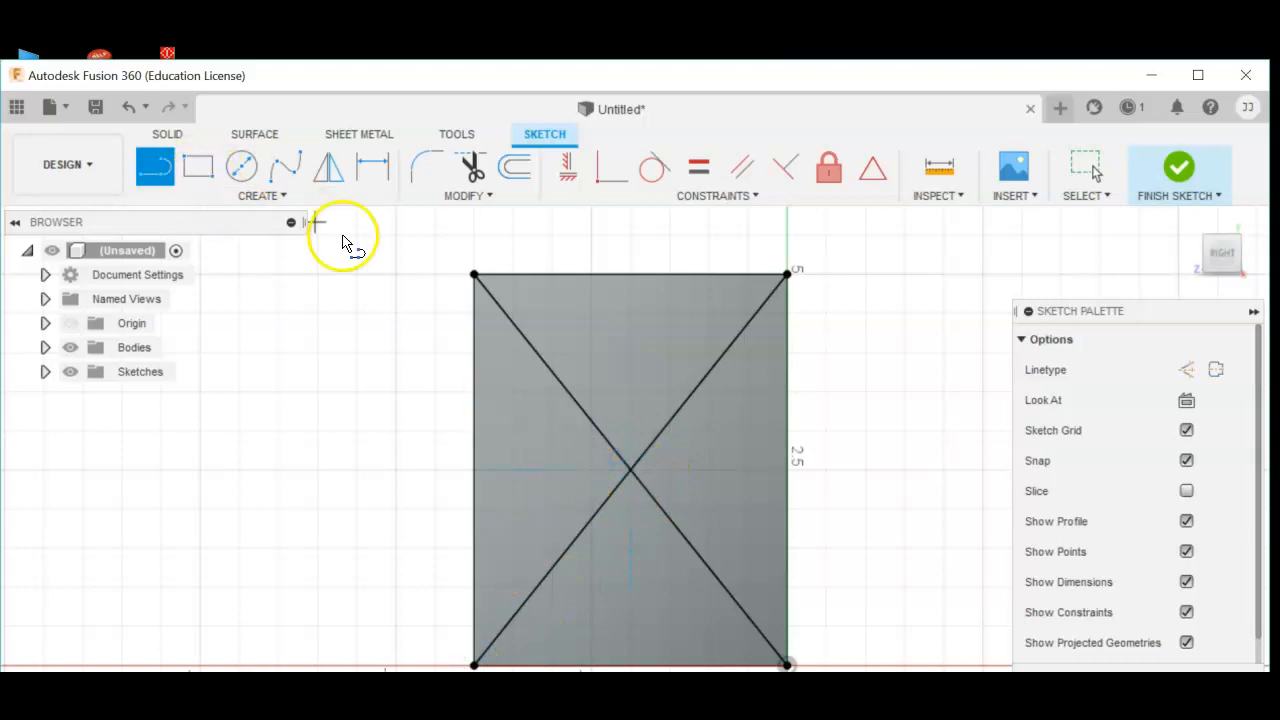
Step: Undo both diagonal lines in the side face sketch
left_click(128, 104)
left_click(128, 105)
left_click(128, 105)
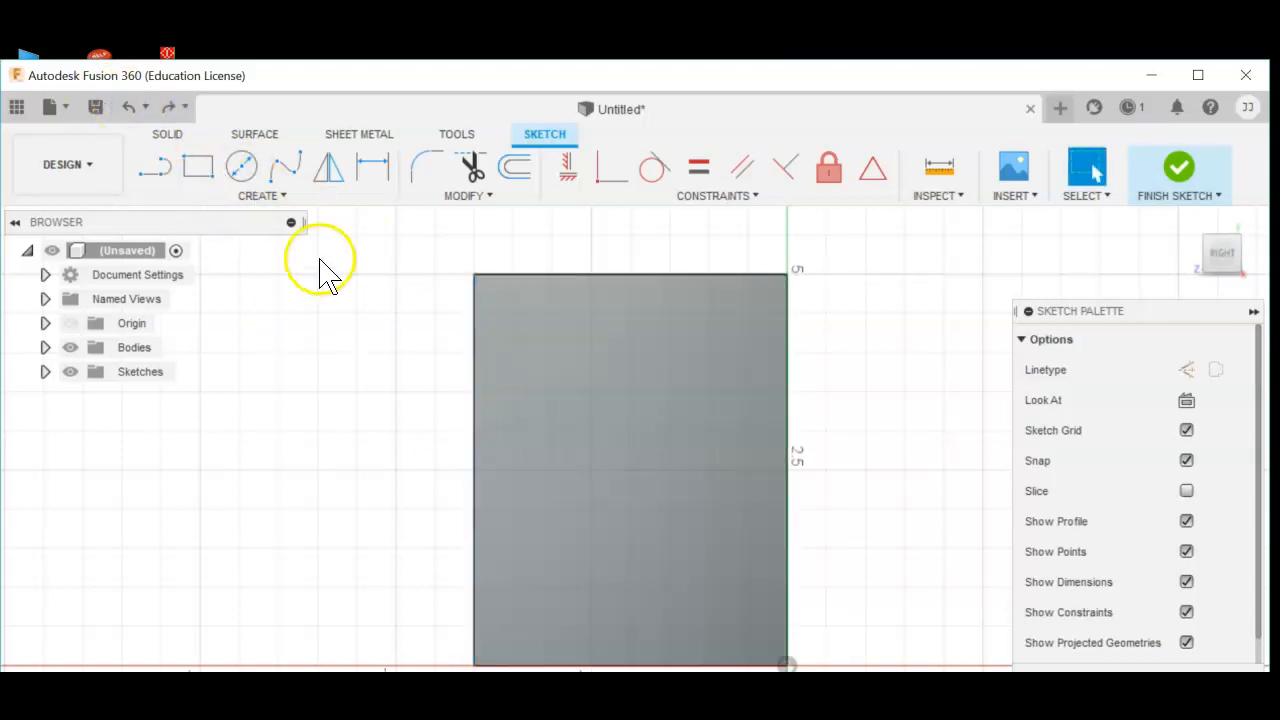
Step: Sketch a 0.26 in diameter circle at the centre of the right side face and finish the sketch
left_click(242, 166)
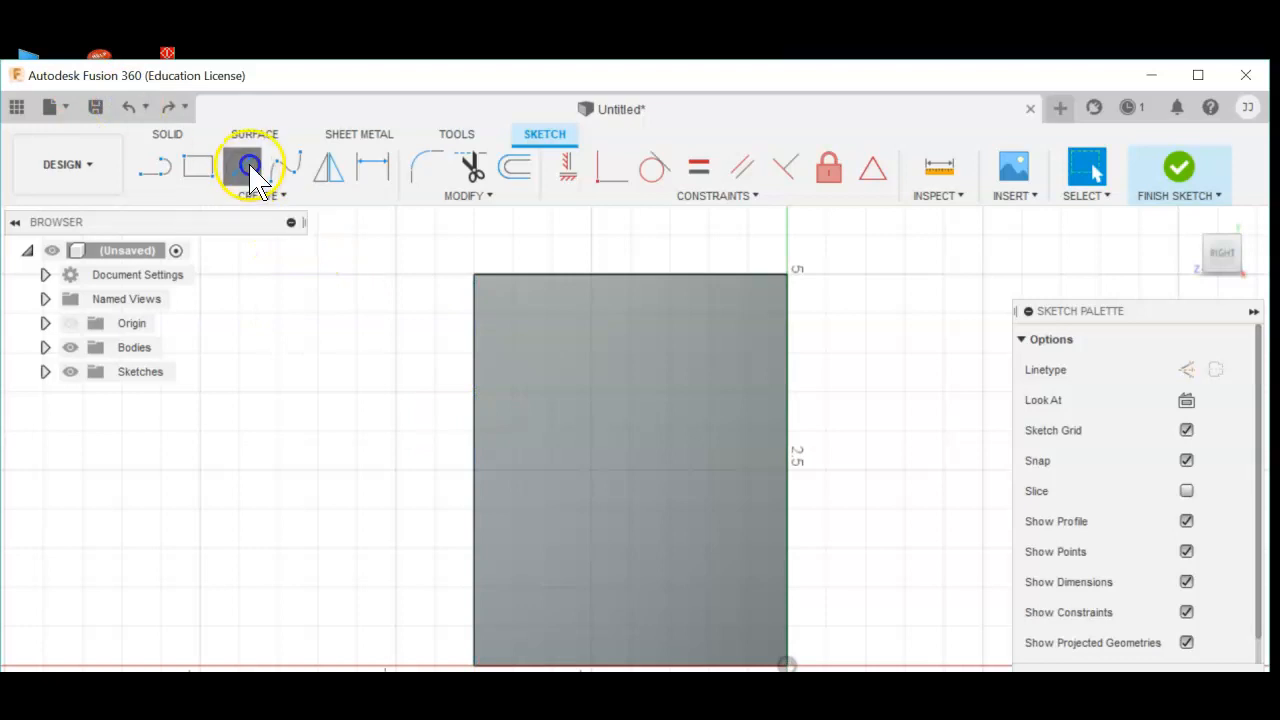
left_click(629, 468)
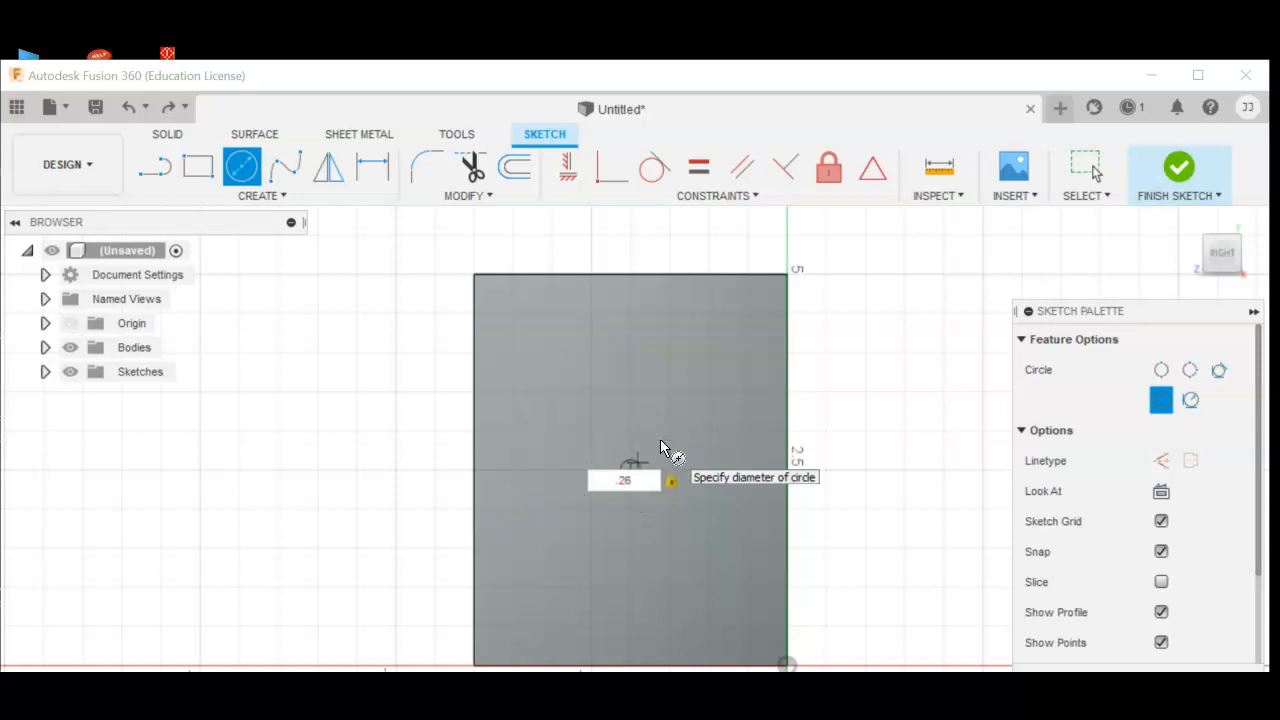
key("Return")
key("Escape")
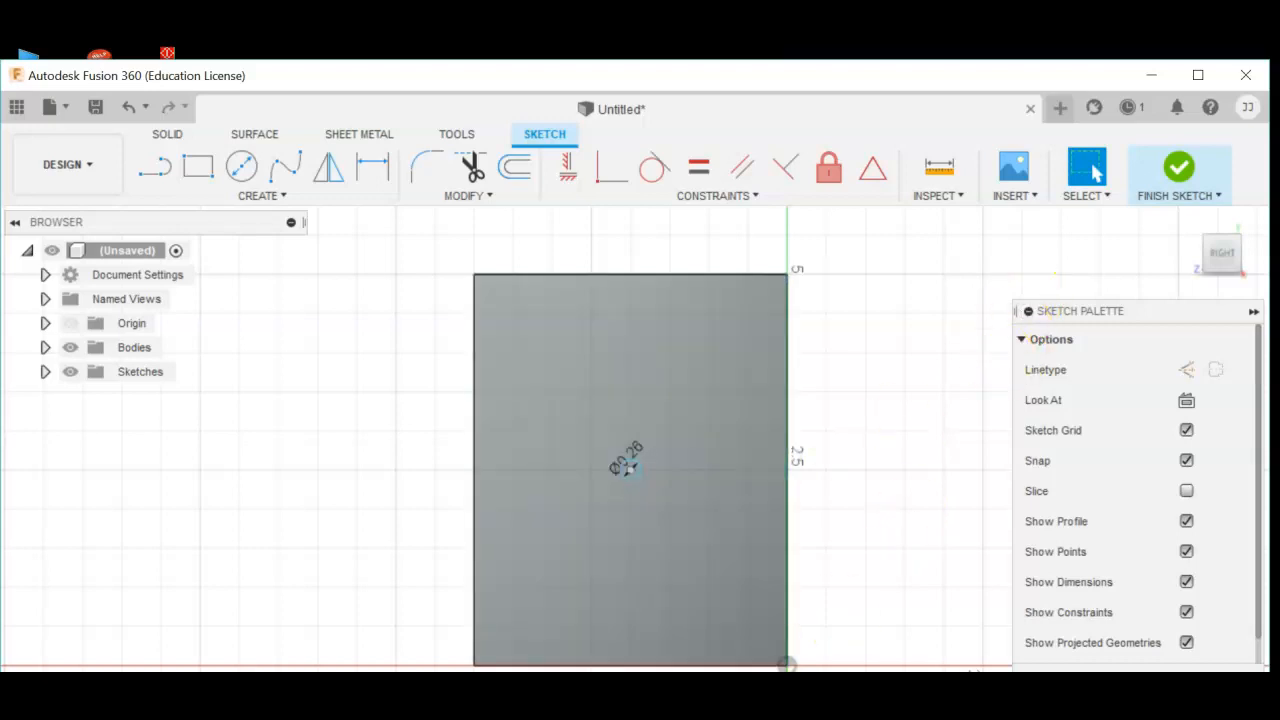
left_click(503, 668)
left_click(346, 486)
left_click_drag(396, 463, 492, 478)
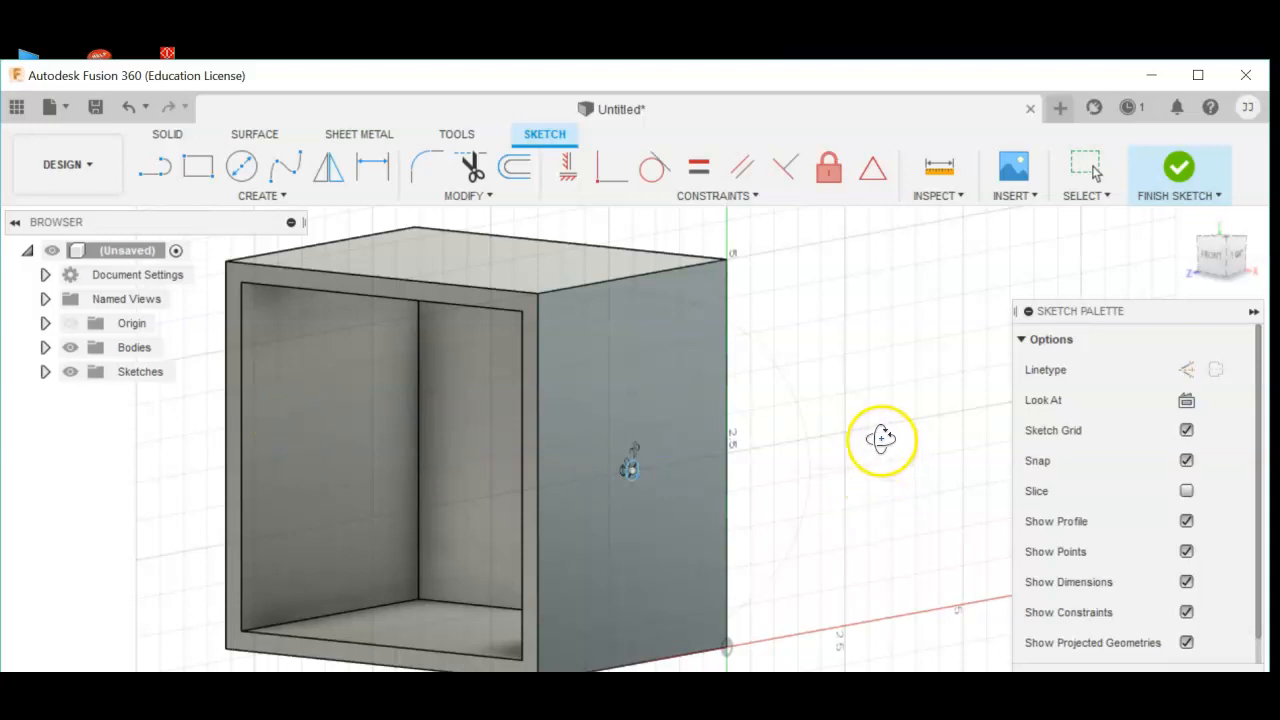
key("Escape")
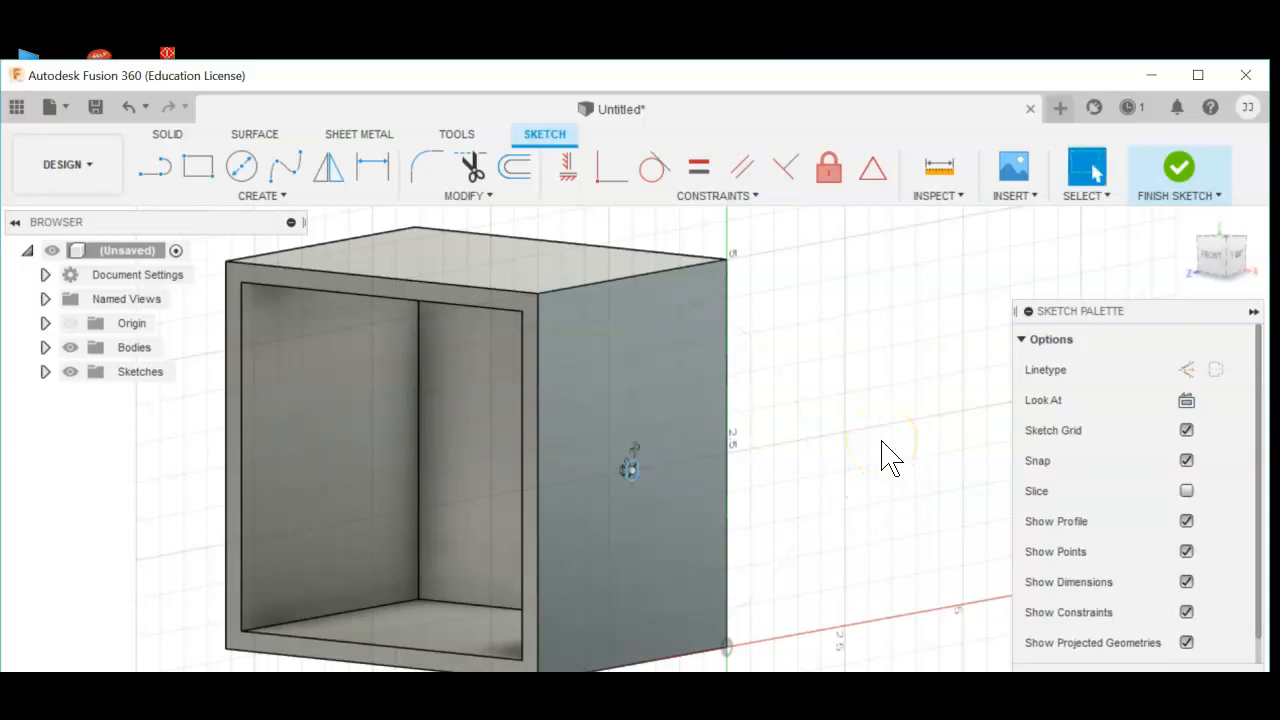
left_click(1175, 172)
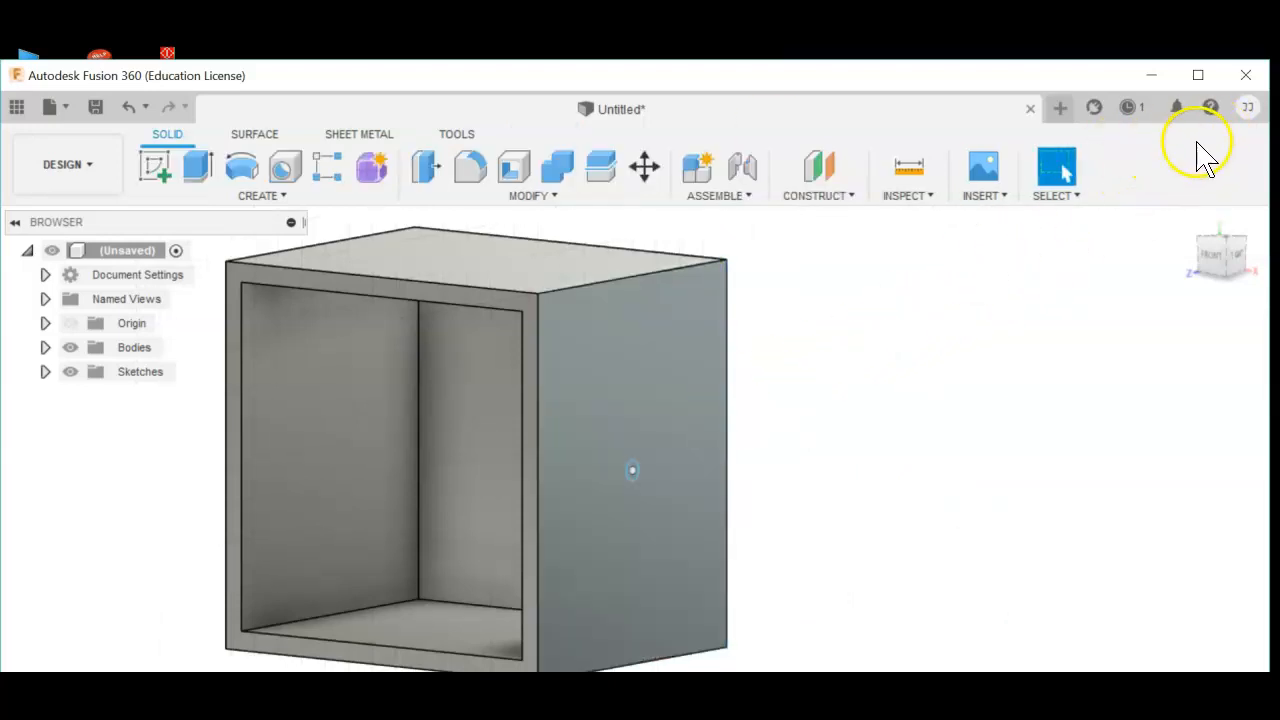
Step: Extrude the circle profile as a cut with a distance of -5.20 in, through both side walls of the box
left_click(193, 170)
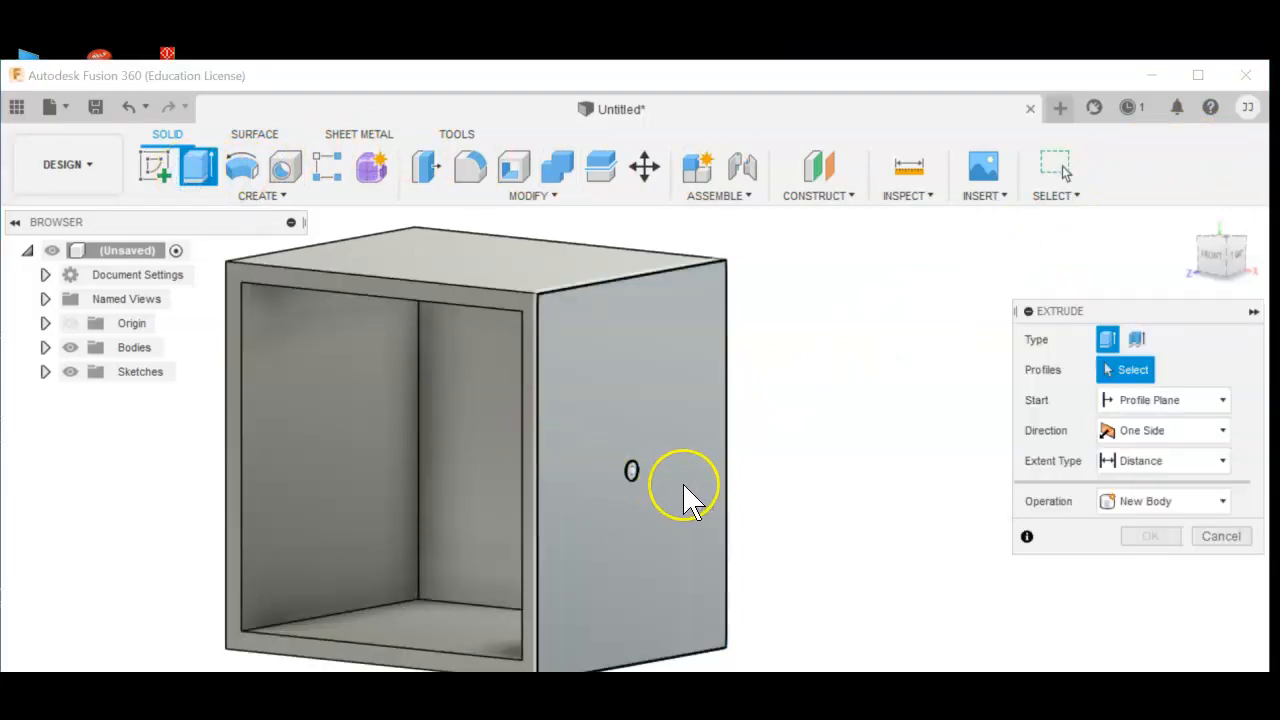
scroll(686, 499, "up", 5)
scroll(686, 499, "up", 2)
left_click(564, 451)
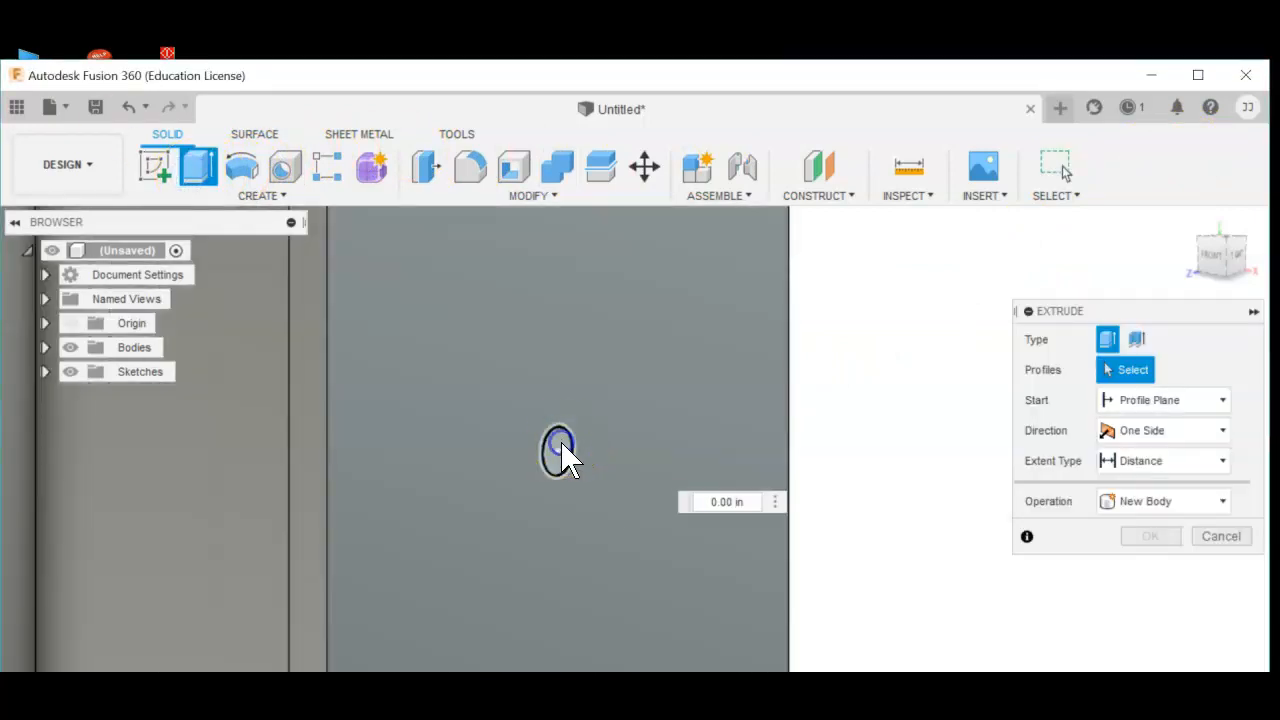
scroll(630, 466, "up", 3)
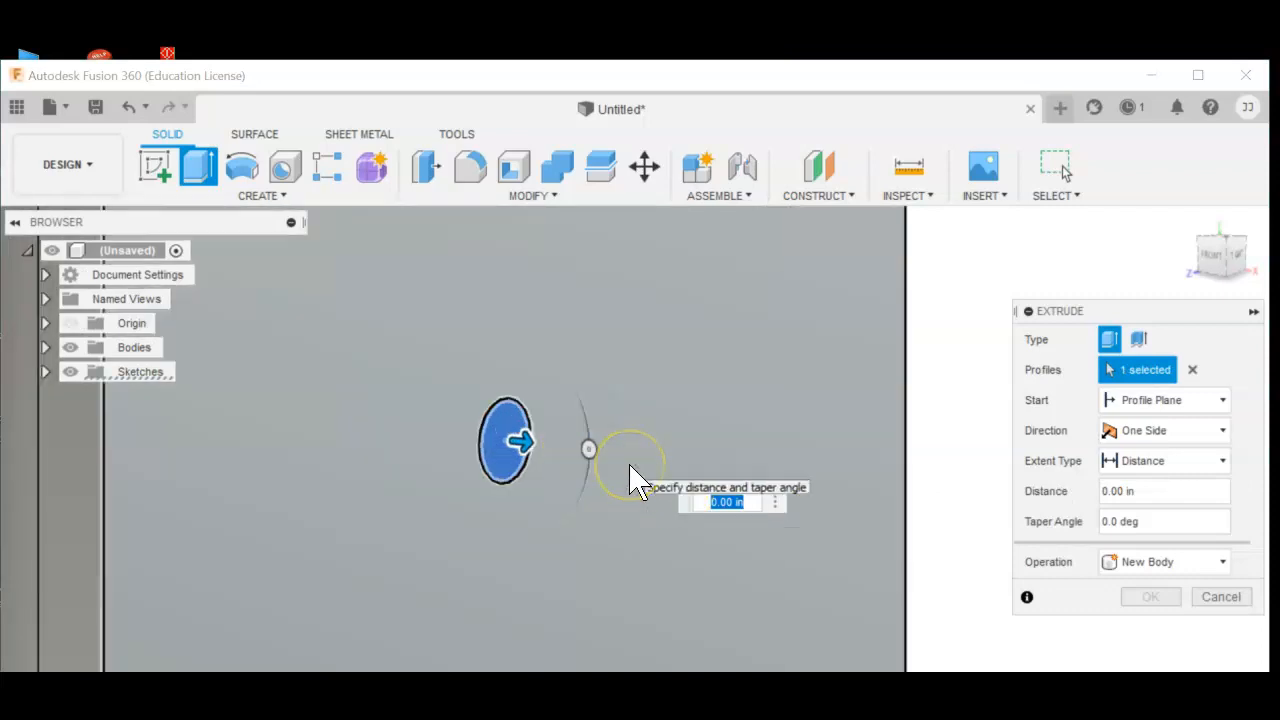
scroll(630, 466, "down", 4)
scroll(630, 480, "down", 3)
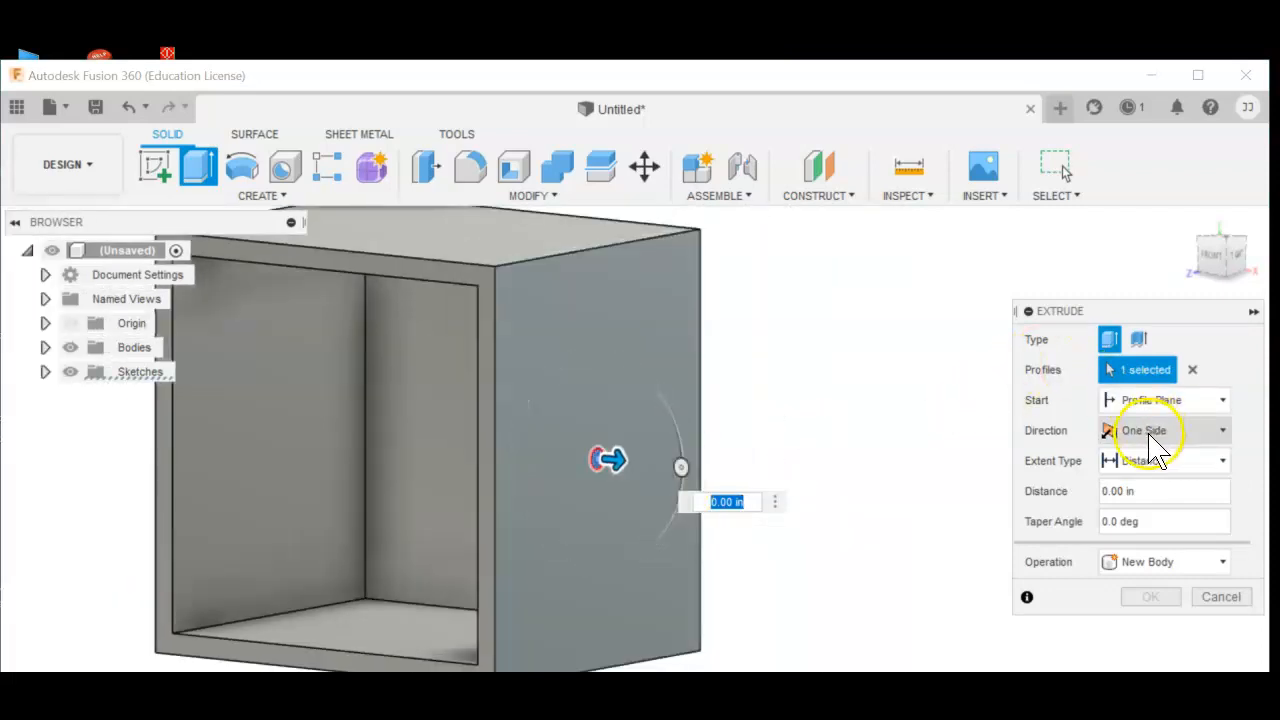
left_click(1168, 560)
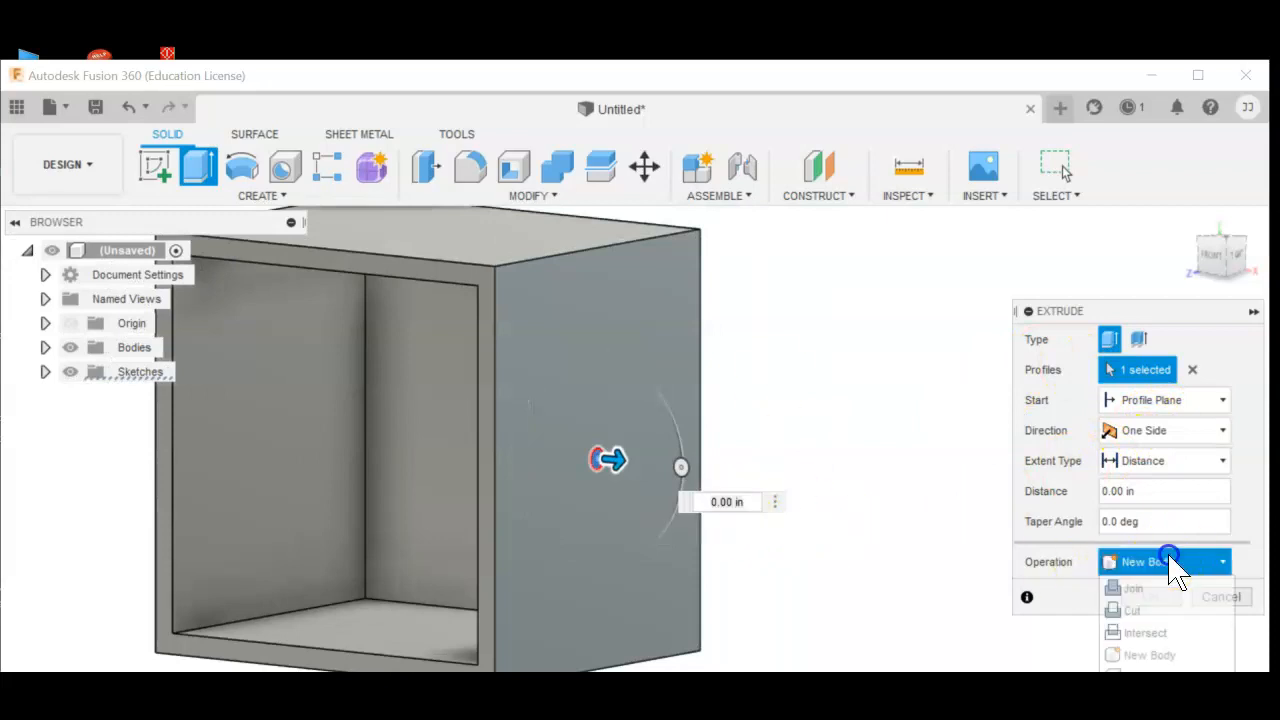
left_click(1160, 610)
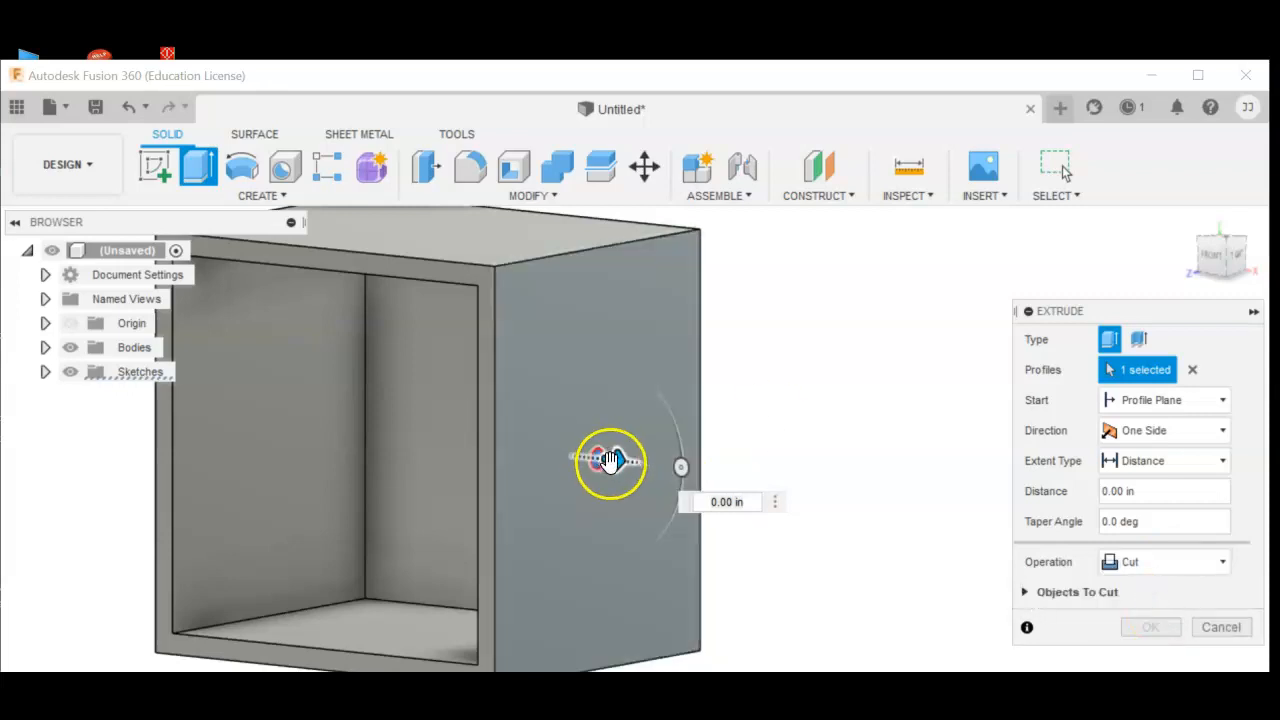
left_click_drag(608, 459, 166, 400)
middle_click_drag(763, 480, 840, 489, "shift")
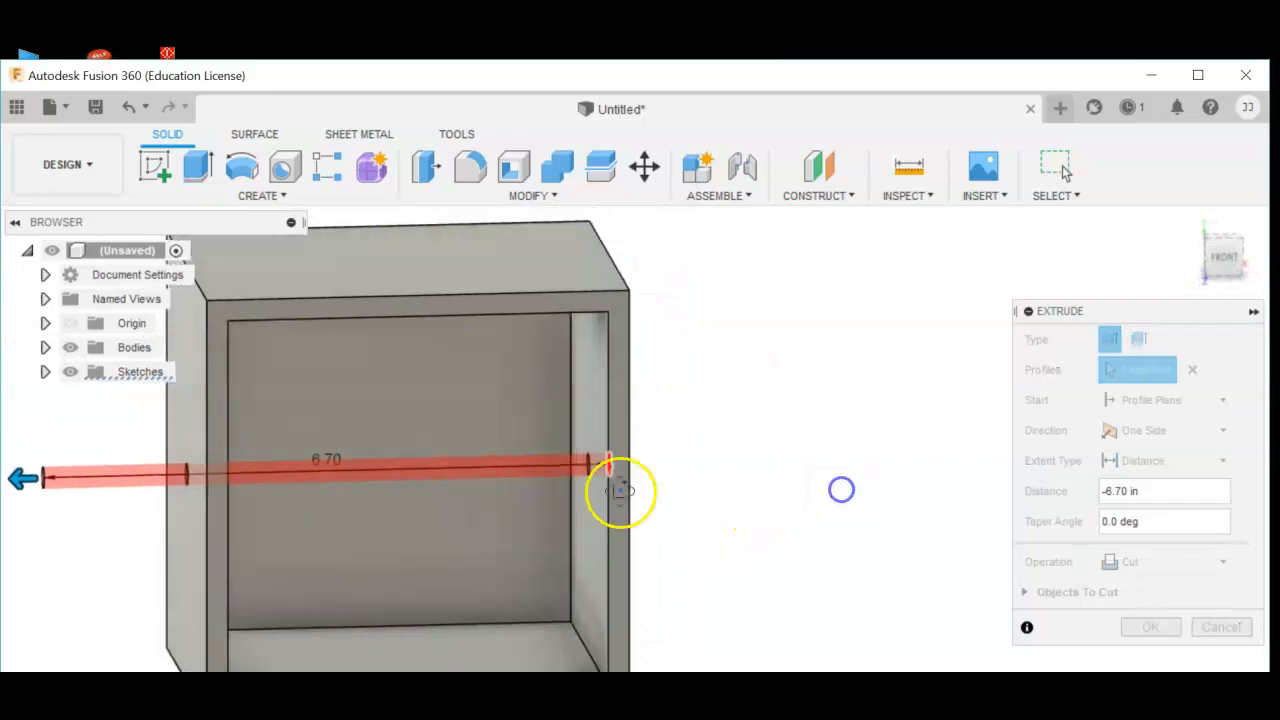
left_click_drag(14, 479, 150, 477)
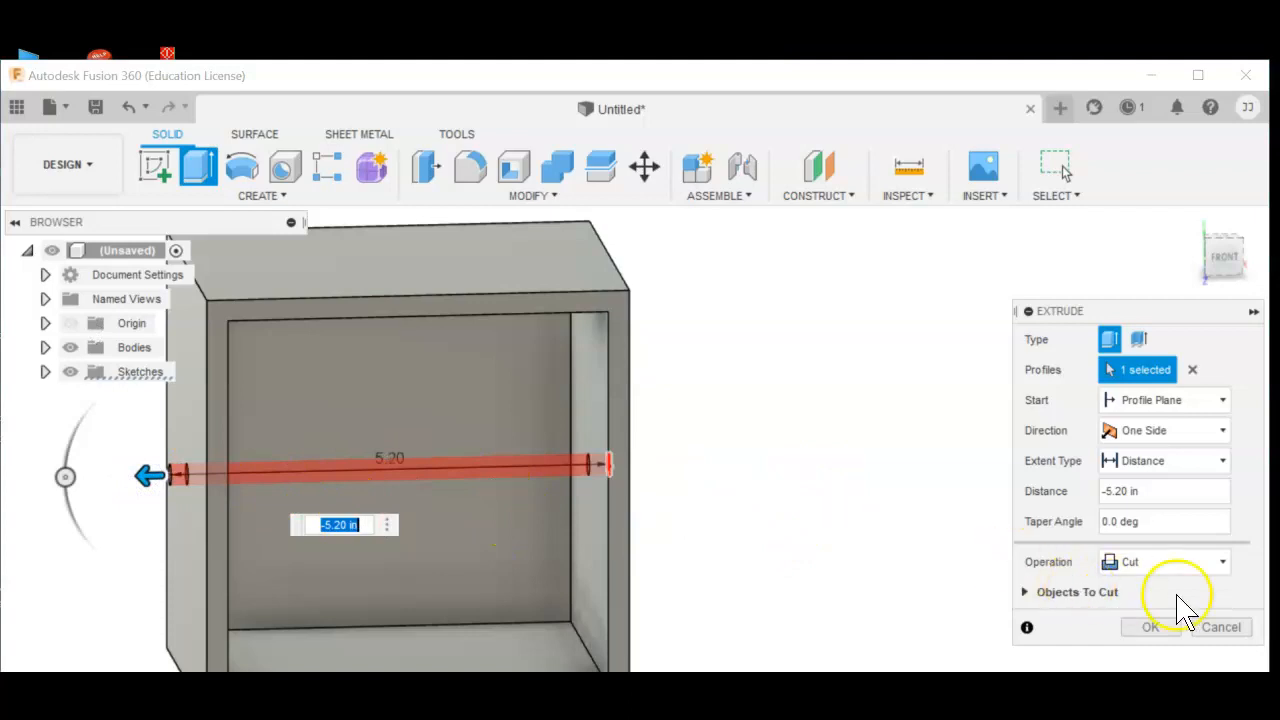
left_click(1165, 627)
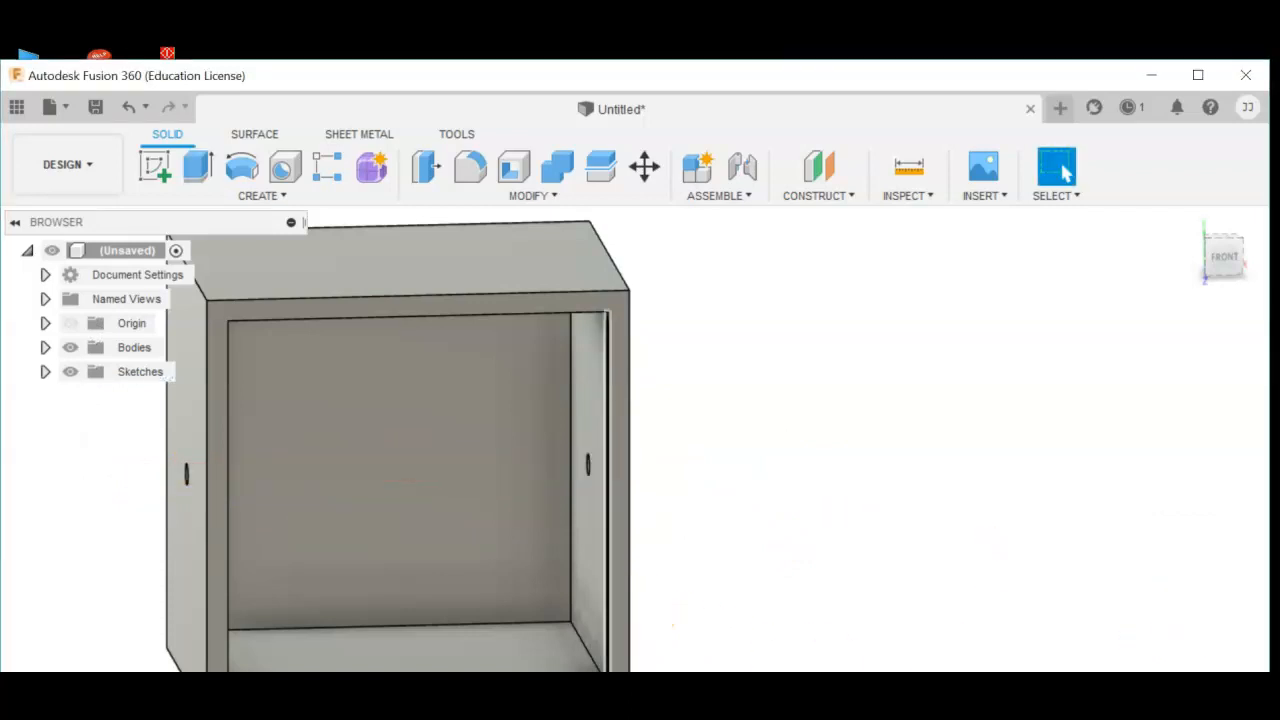
Step: Start a sketch on the top face of the box
left_click(578, 684)
left_click_drag(721, 543, 645, 543)
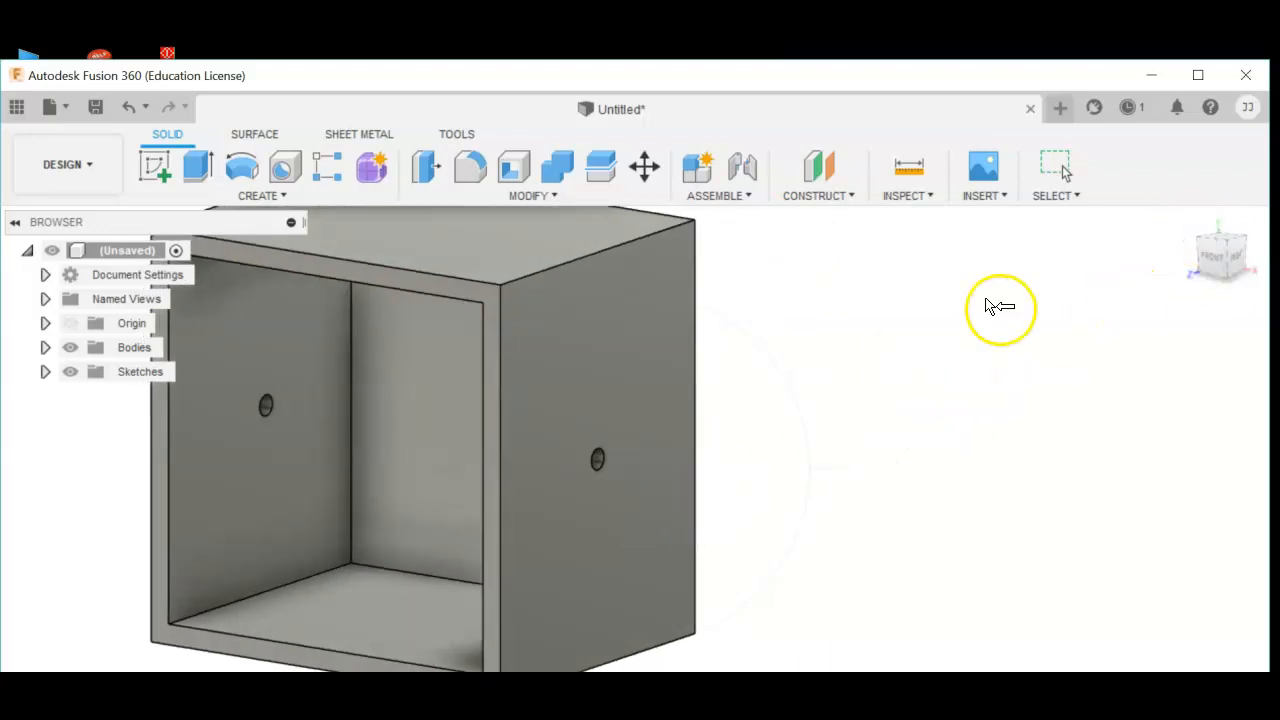
key("Escape")
left_click(1189, 220)
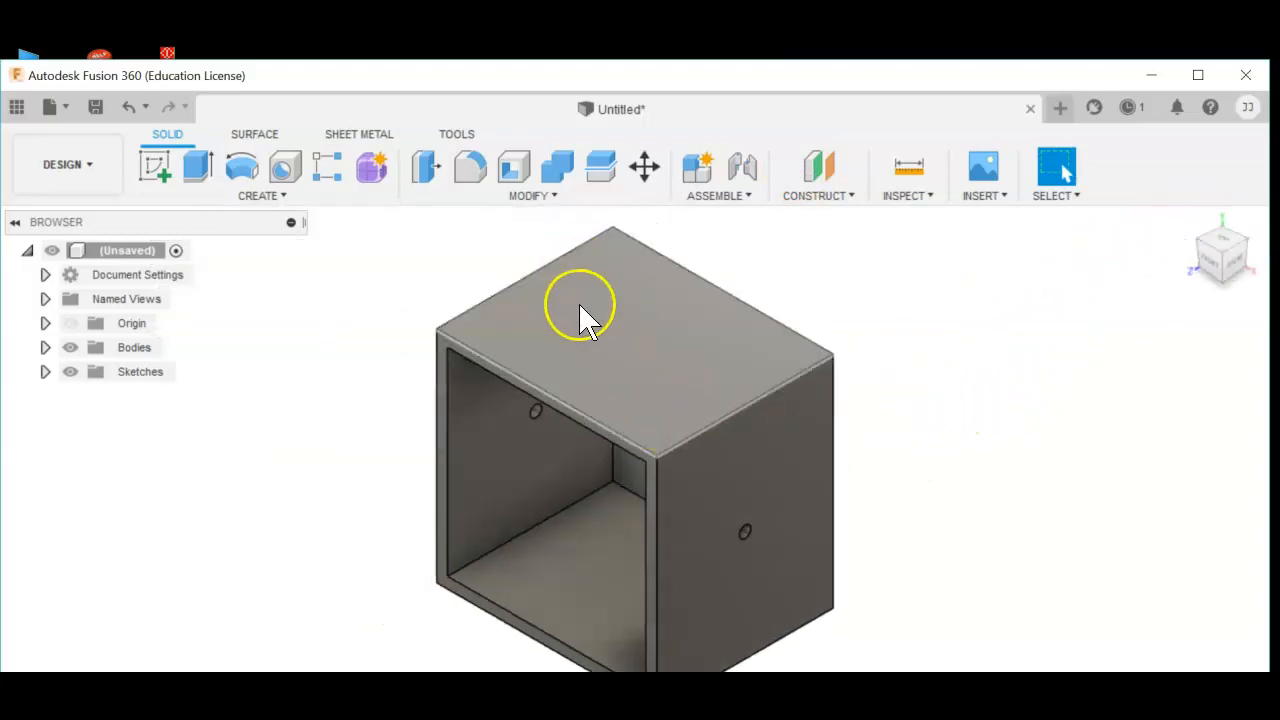
left_click(160, 180)
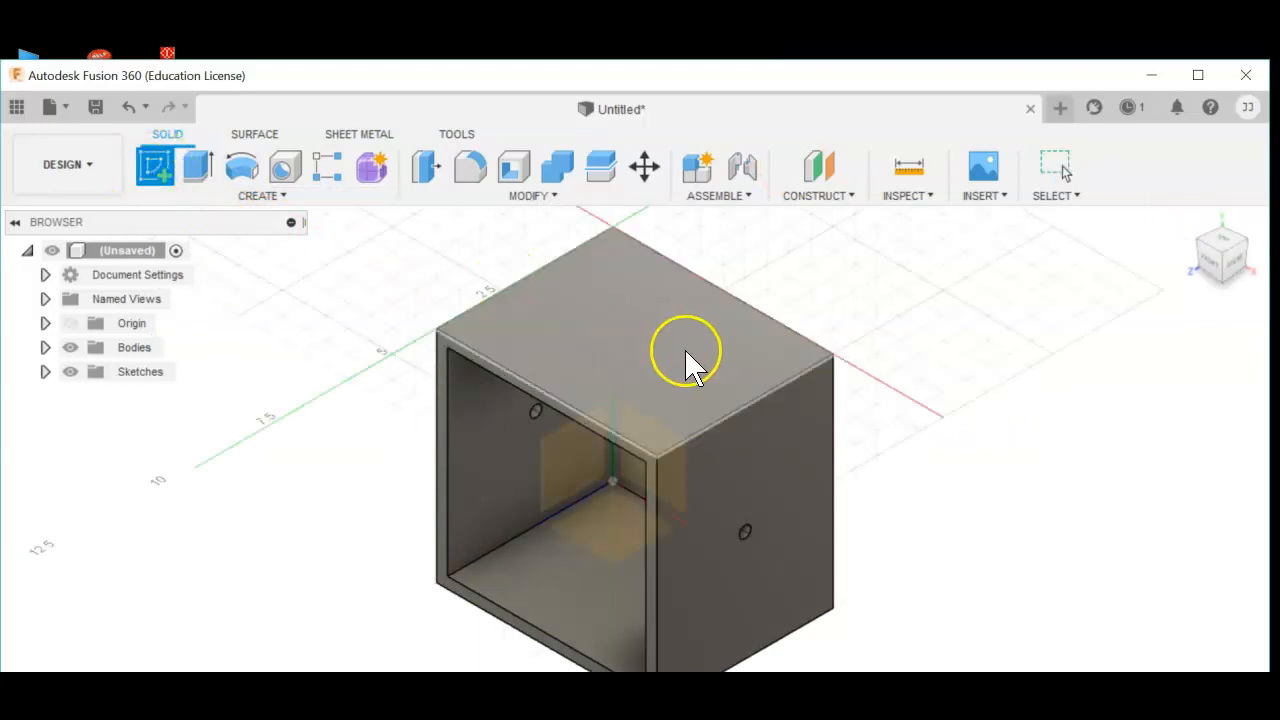
left_click(697, 352)
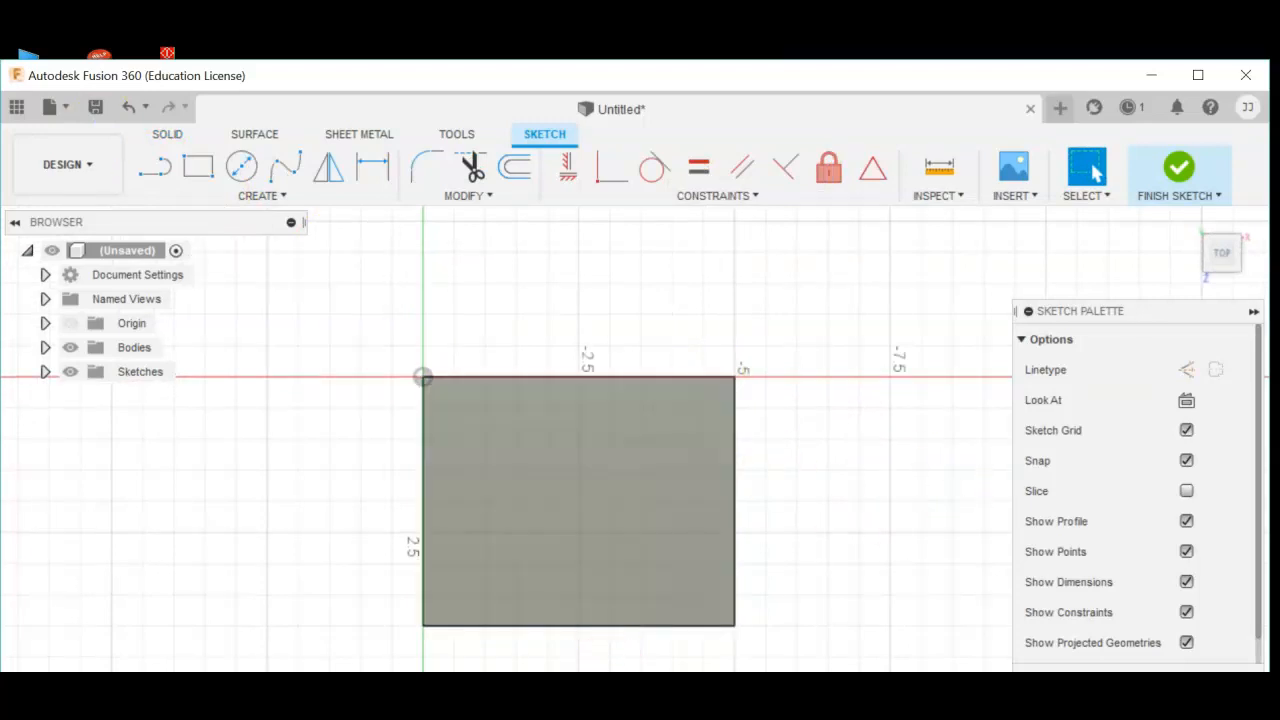
middle_click_drag(841, 573, 883, 477)
scroll(883, 477, "up", 3)
middle_click_drag(840, 391, 907, 458)
scroll(907, 458, "down", 3)
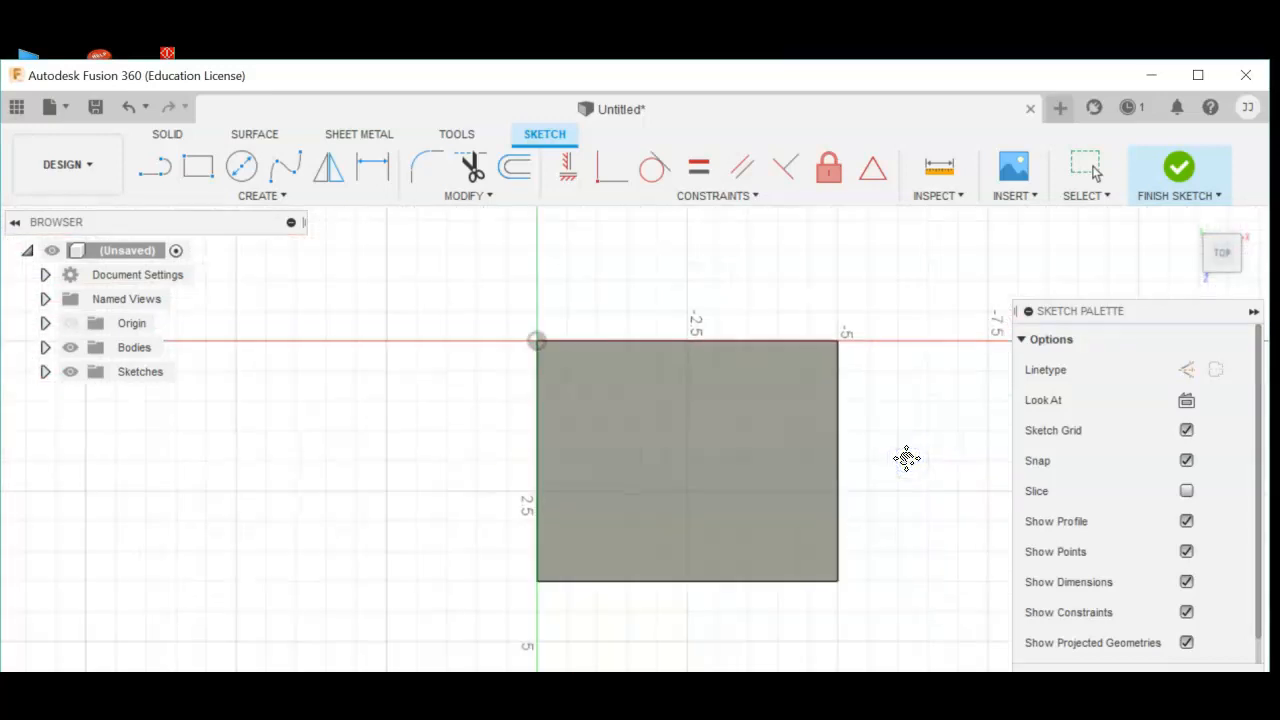
Step: Sketch a 0.25 in diameter circle on the top face, midway front to back and about 1.25 in from the left edge
left_click(243, 168)
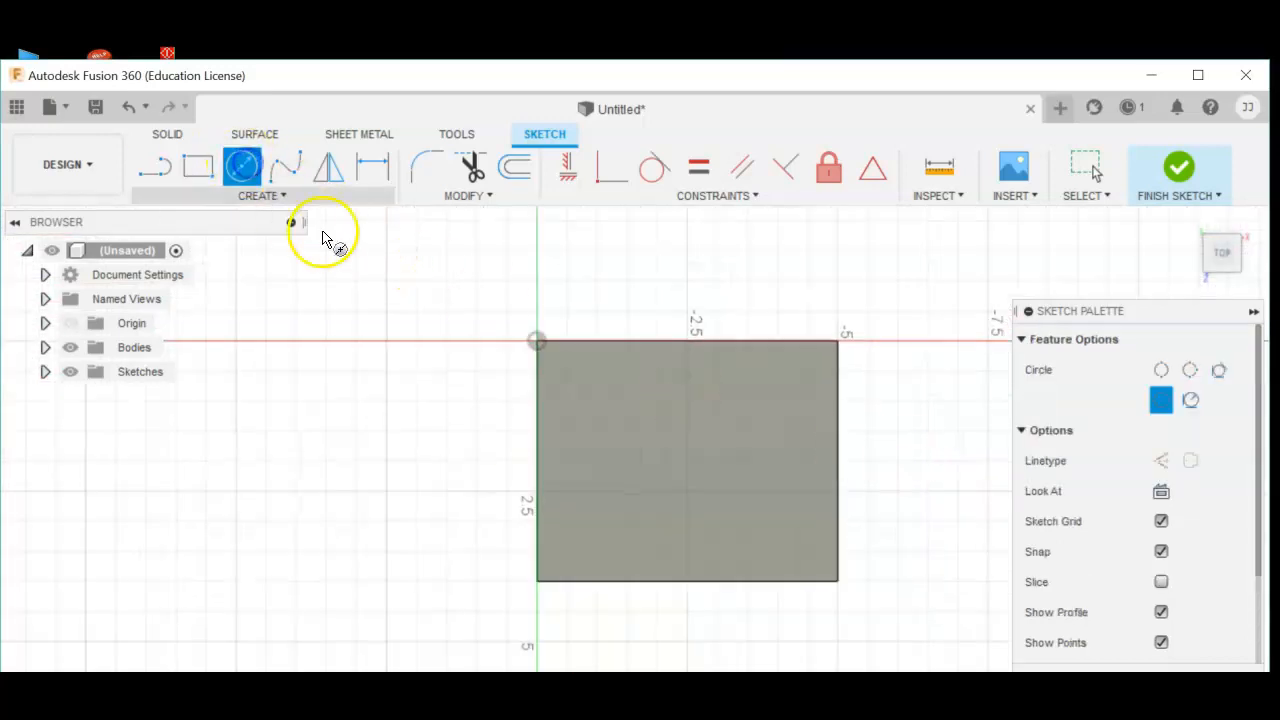
left_click(610, 460)
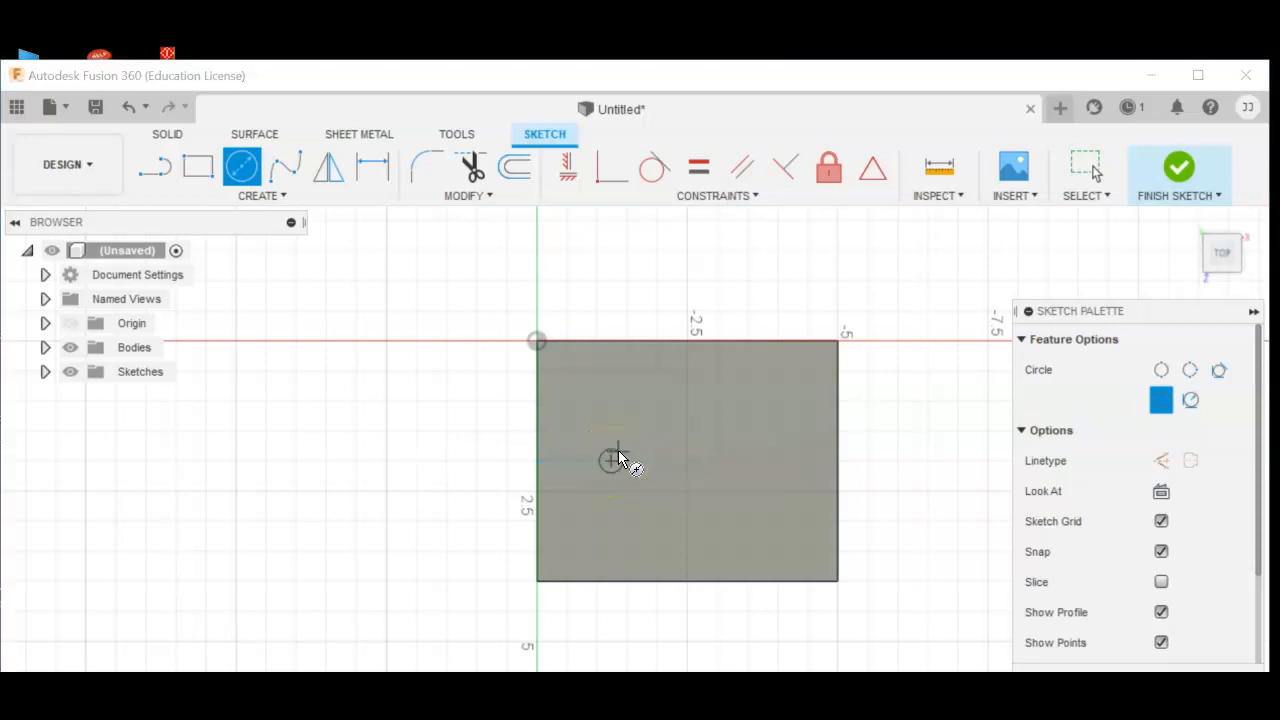
type(".25")
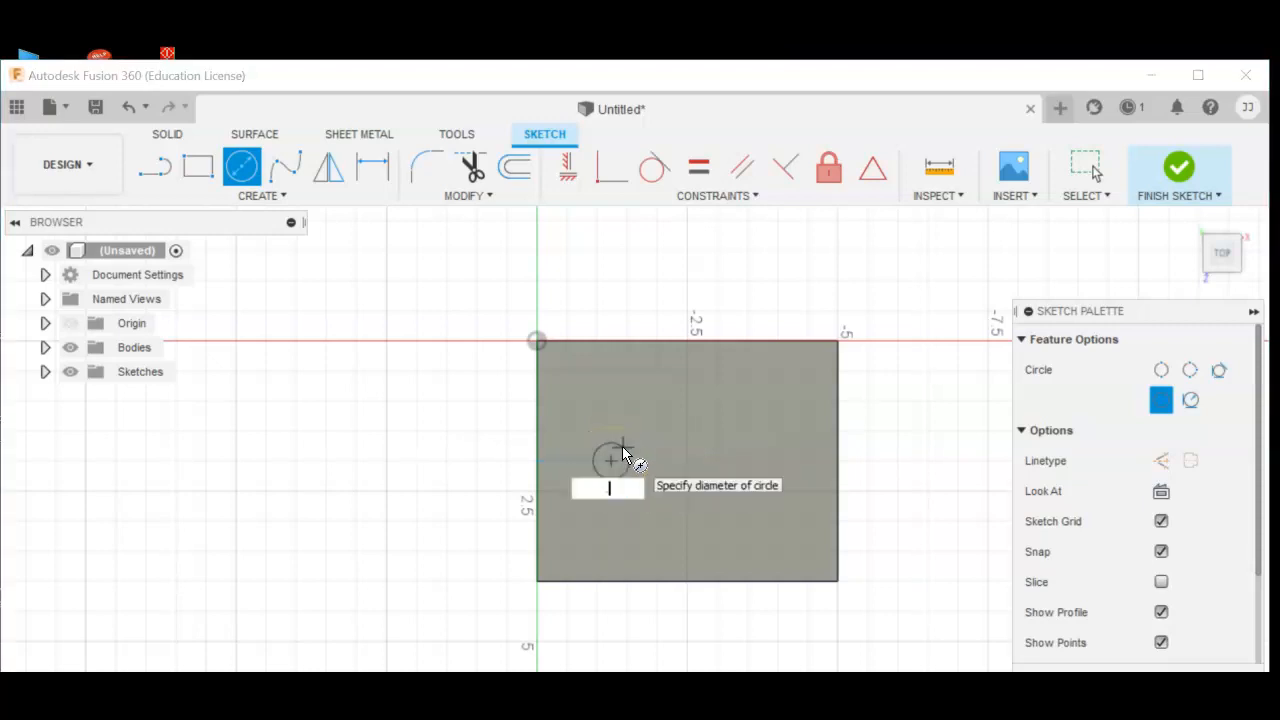
key("Return")
key("Escape")
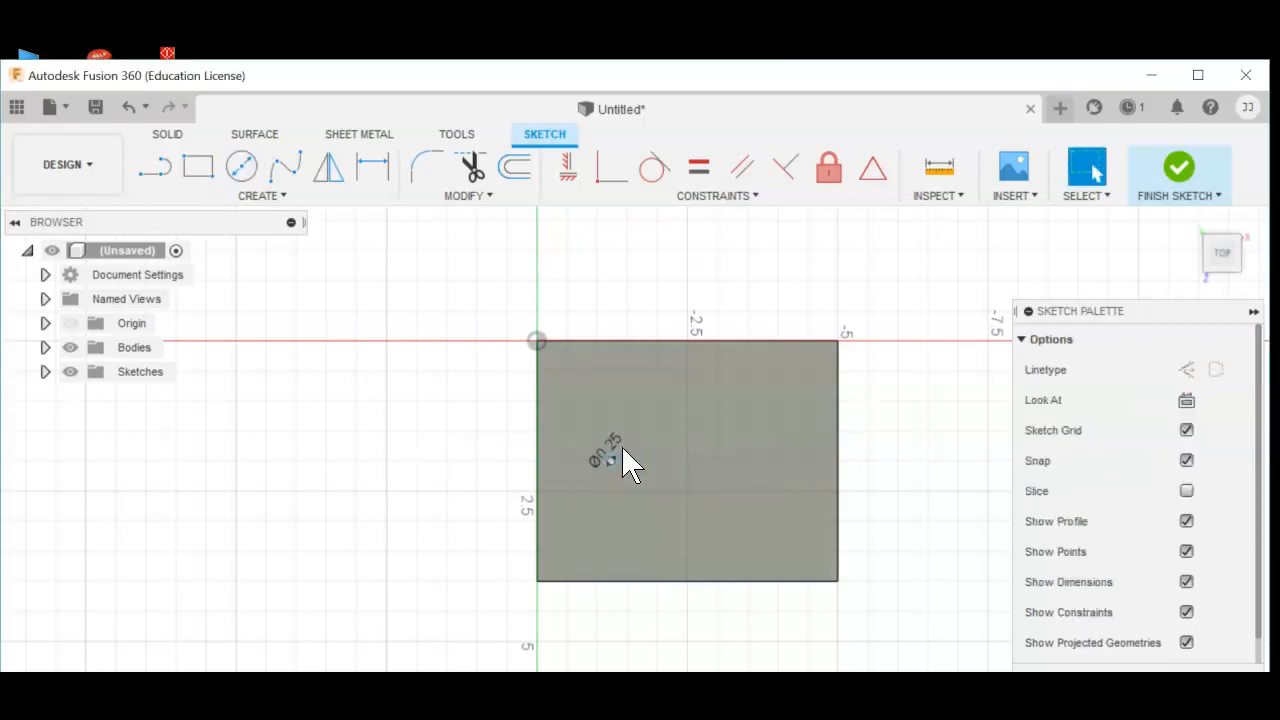
Step: Sketch a second 0.25 in diameter circle on the top face, near the right edge and level with the first circle
scroll(629, 452, "down", 1)
scroll(629, 452, "up", 5)
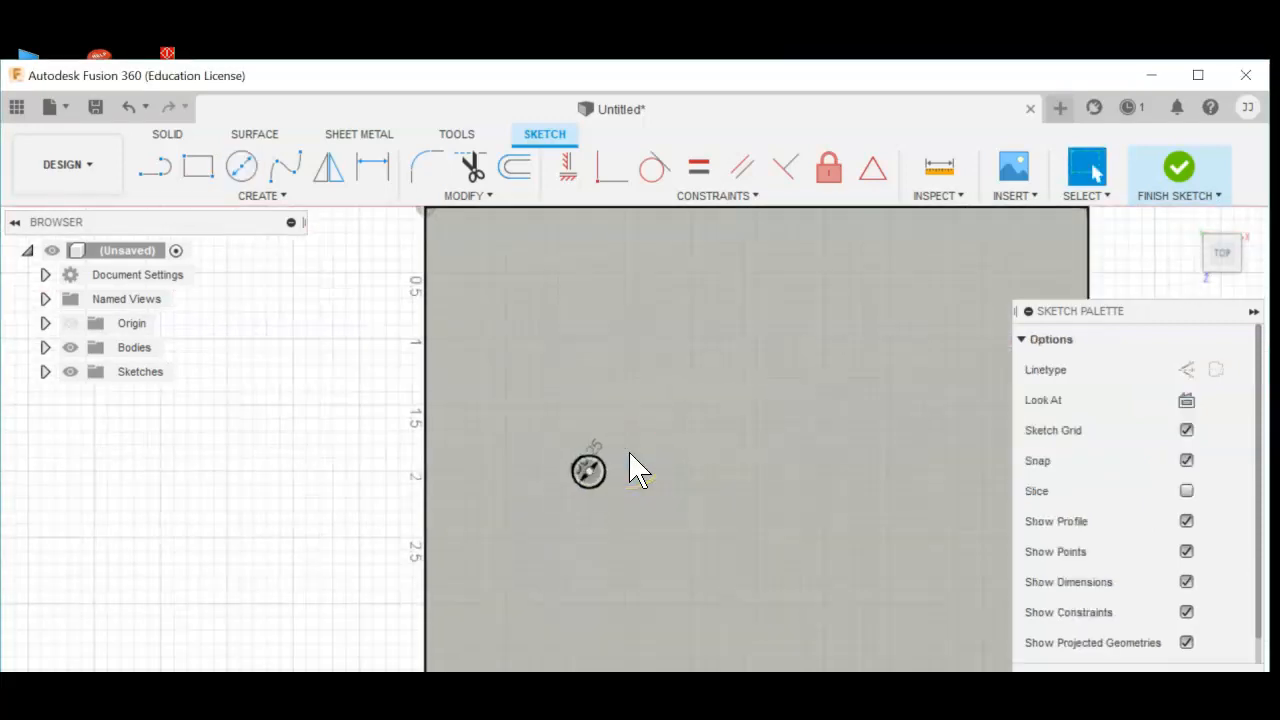
scroll(629, 452, "down", 2)
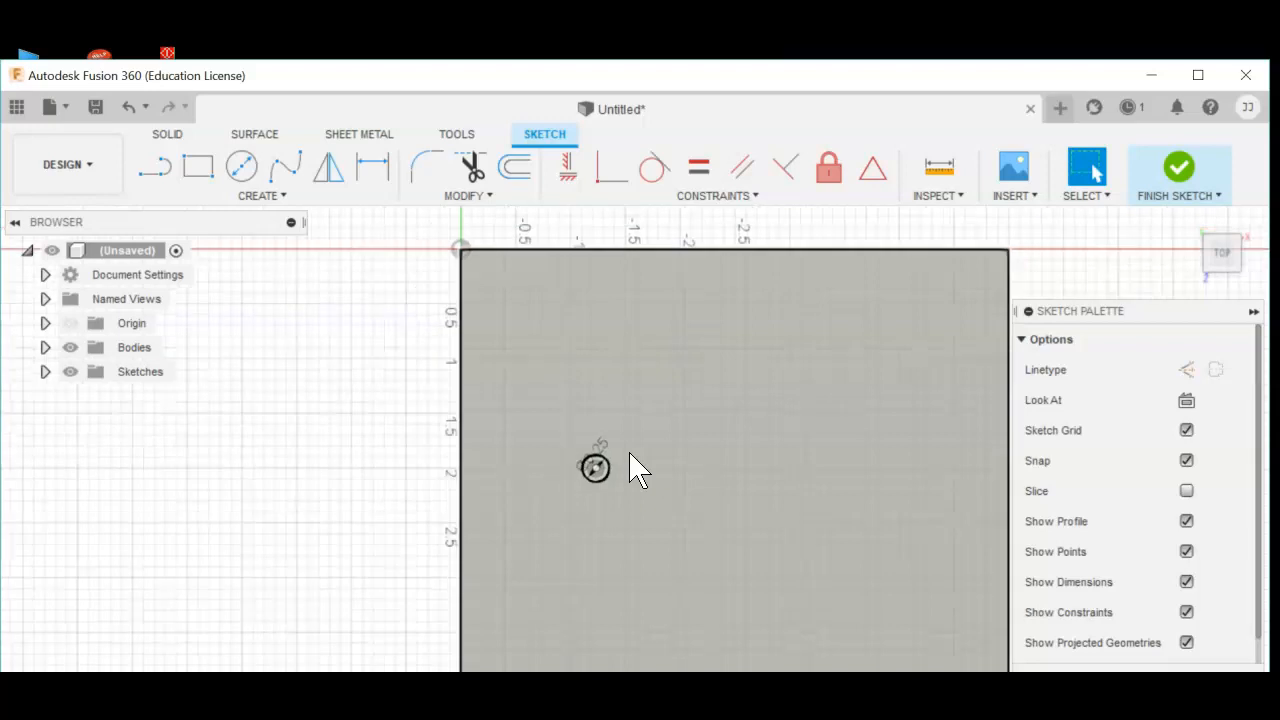
left_click(242, 167)
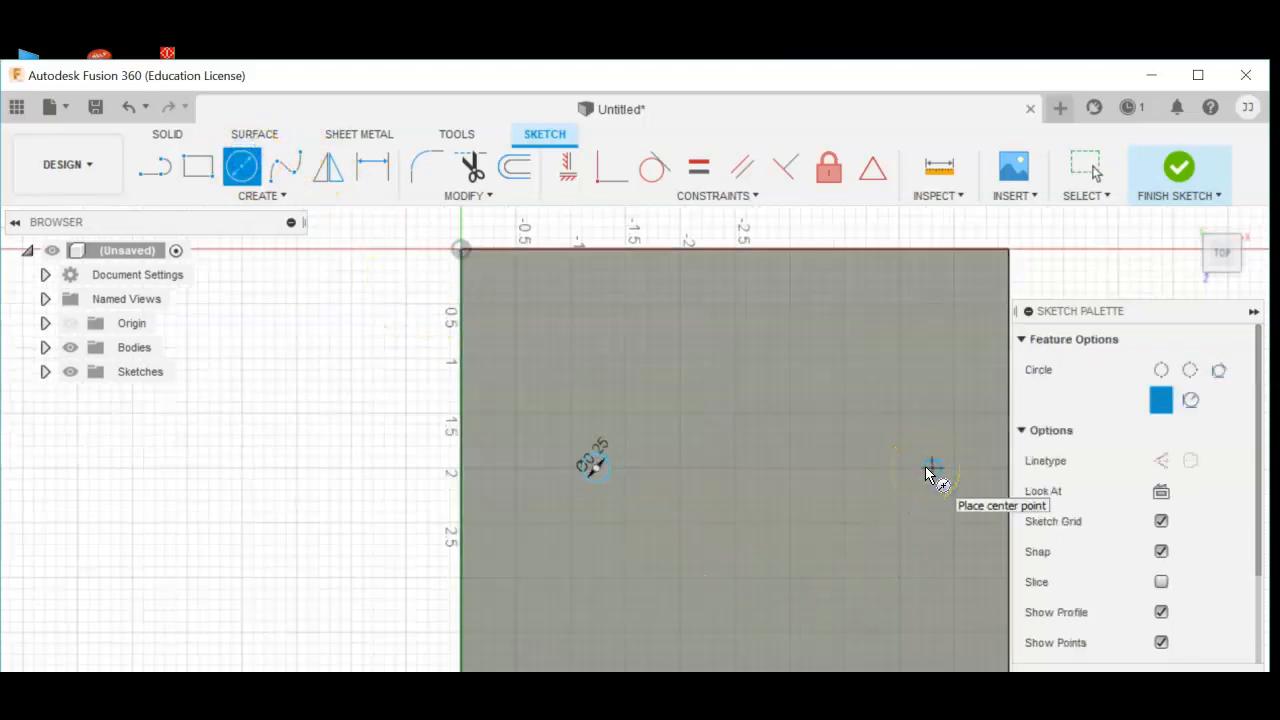
scroll(925, 466, "down", 2)
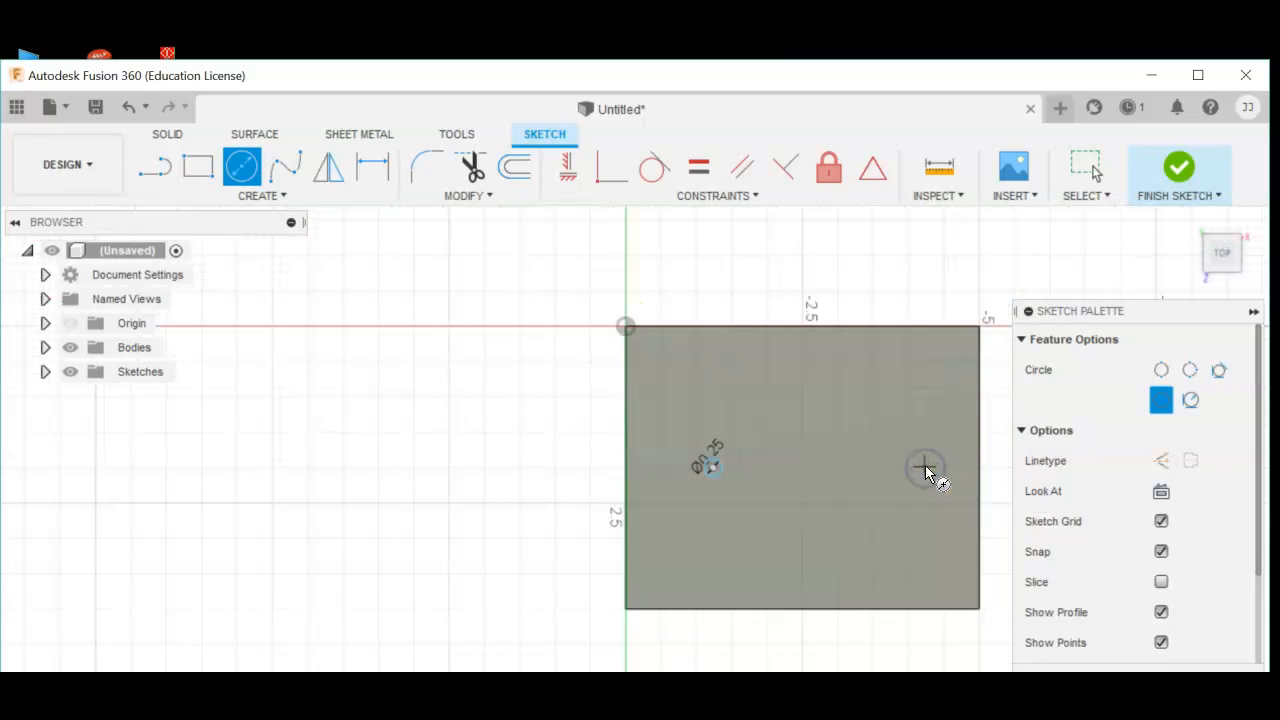
type(".25")
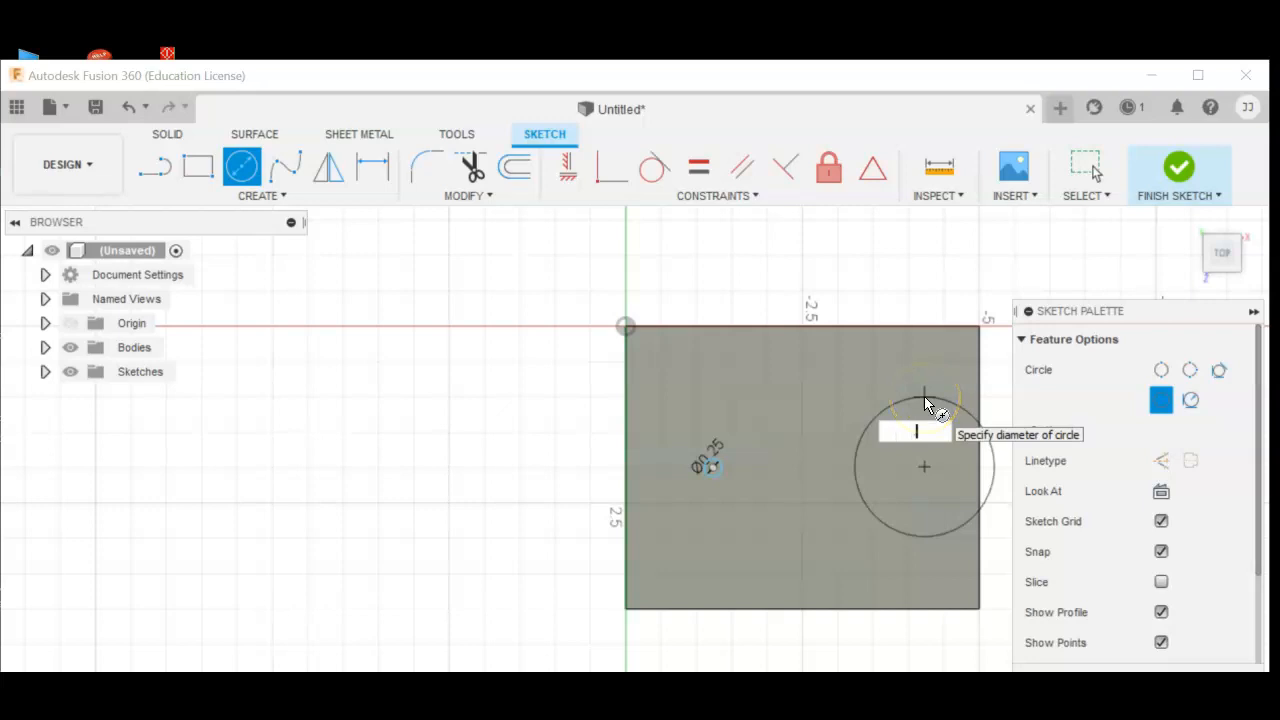
key("Return")
key("Escape")
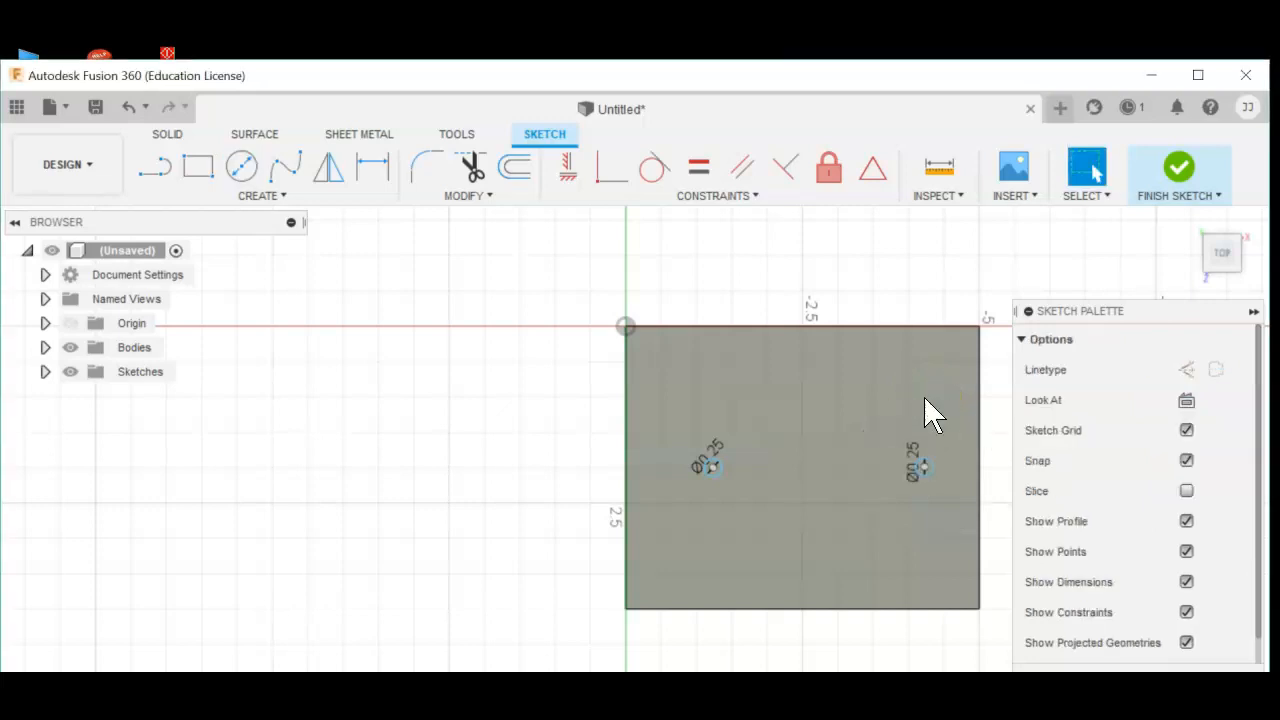
Step: Dimension the left circle's centre 1.25 in from the left edge of the top face
left_click(285, 175)
left_click(389, 487)
left_click_drag(547, 477, 428, 480)
scroll(600, 527, "down", 3)
scroll(600, 527, "up", 6)
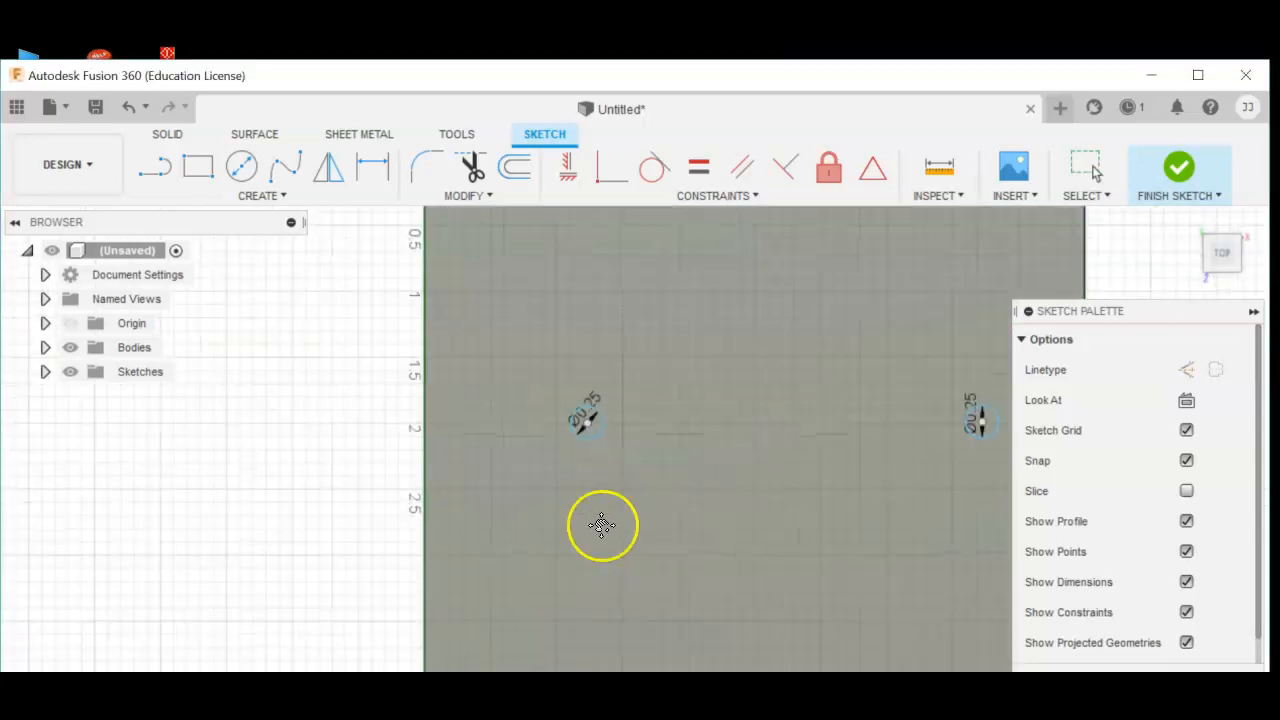
scroll(601, 525, "down", 1)
left_click(372, 168)
left_click(441, 426)
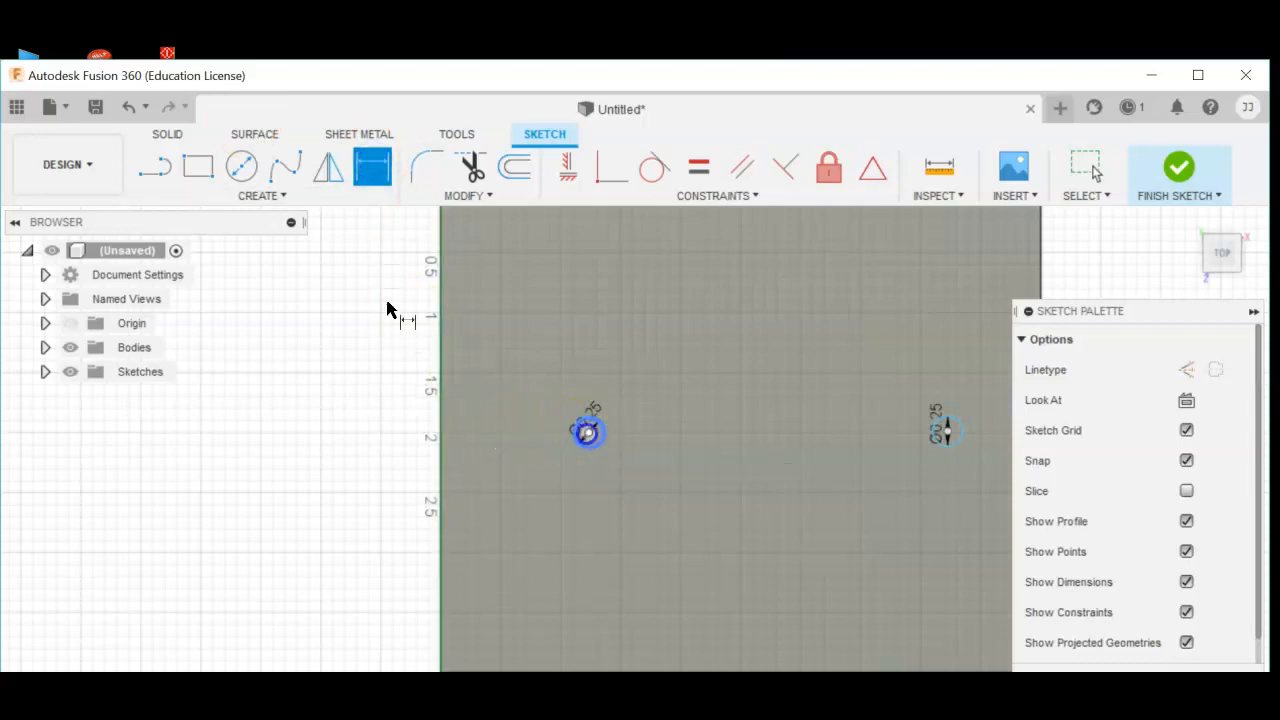
left_click(443, 435)
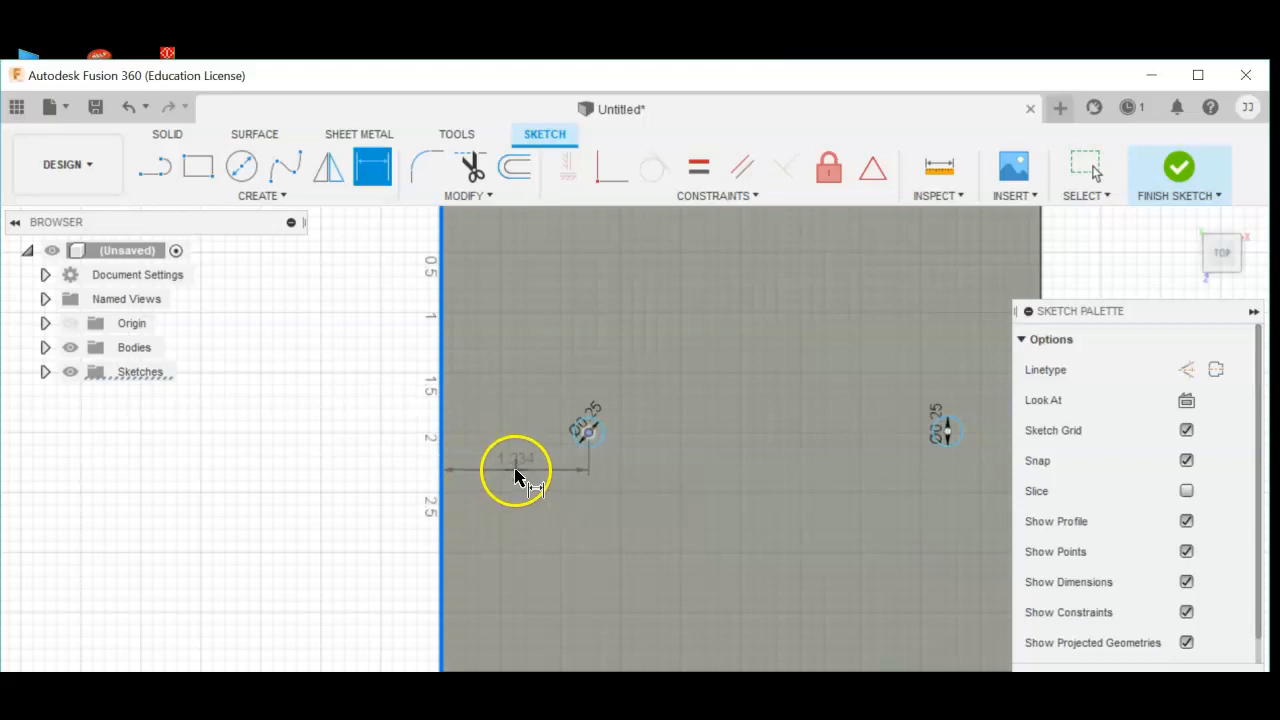
left_click(517, 471)
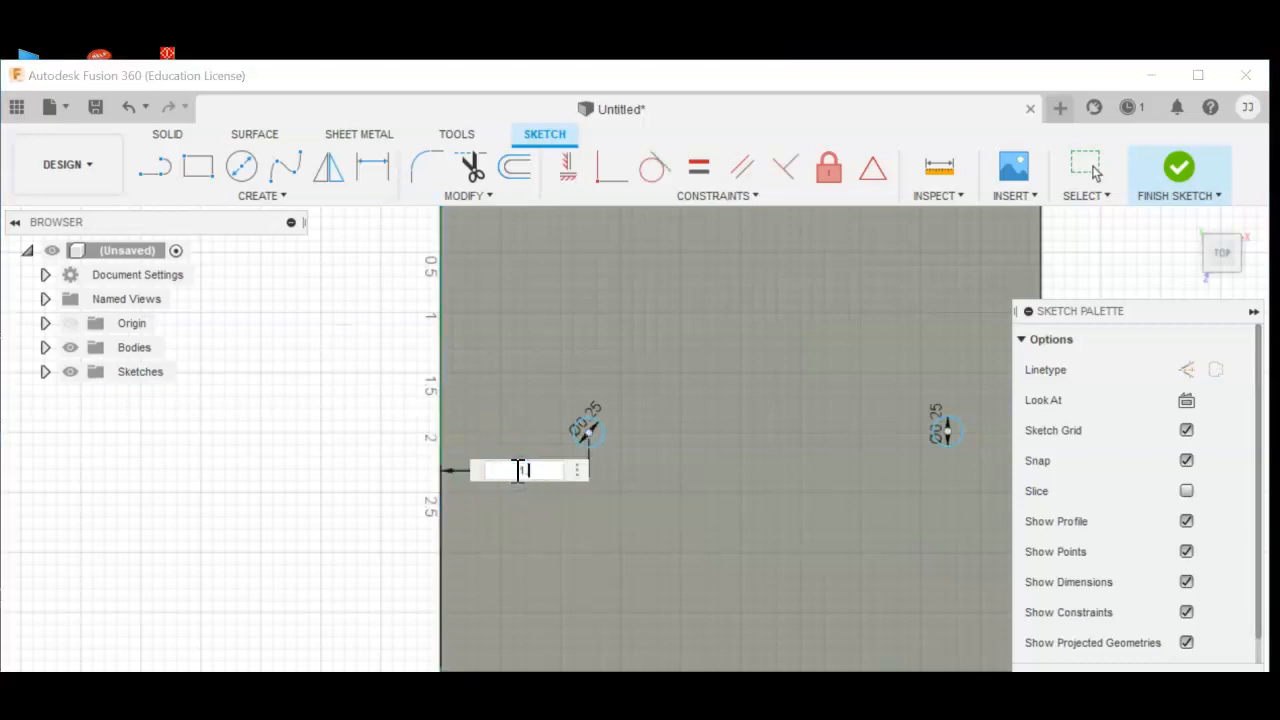
key("Return")
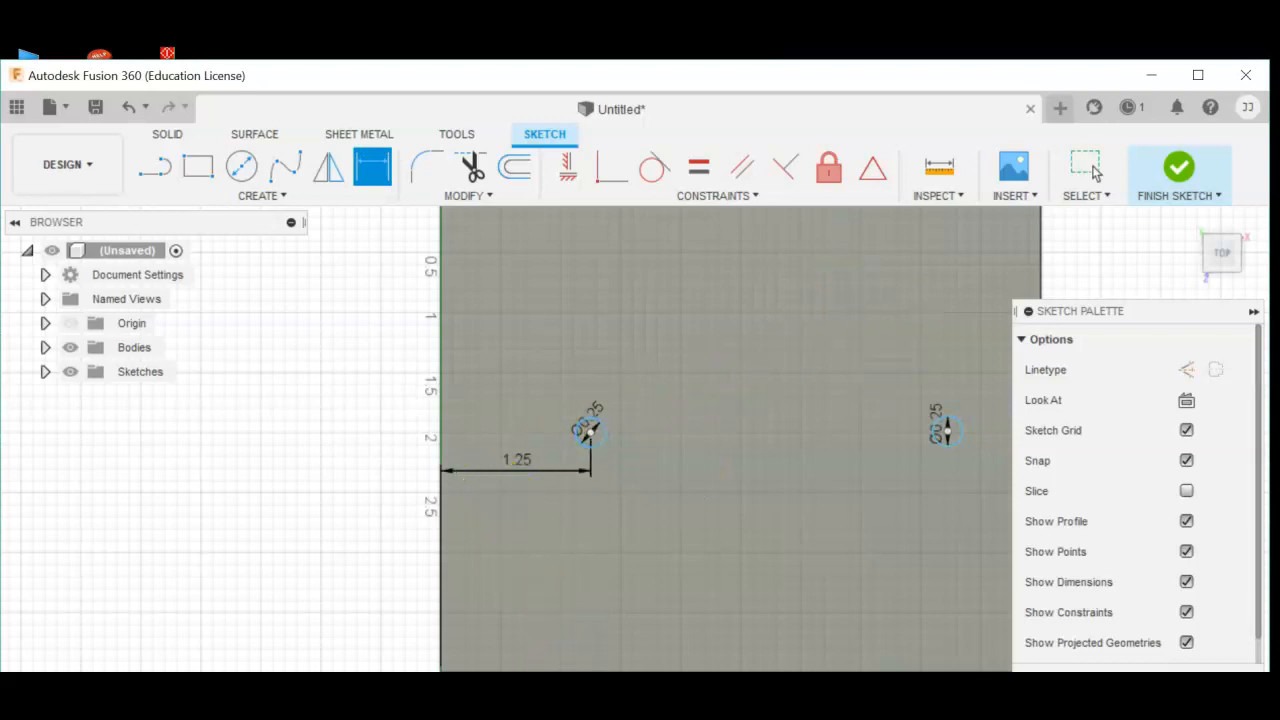
Step: Dimension the right circle's centre 1.25 in from the right edge of the top face
middle_click_drag(309, 443, 163, 431)
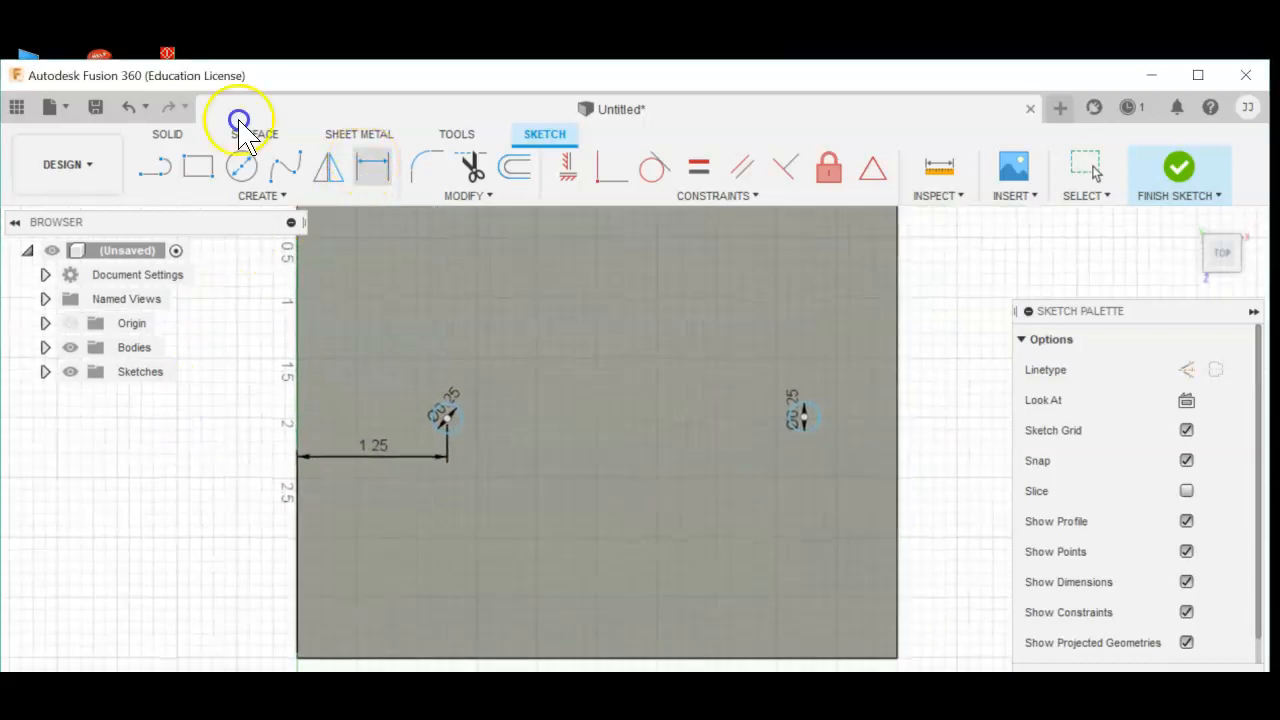
left_click(806, 421)
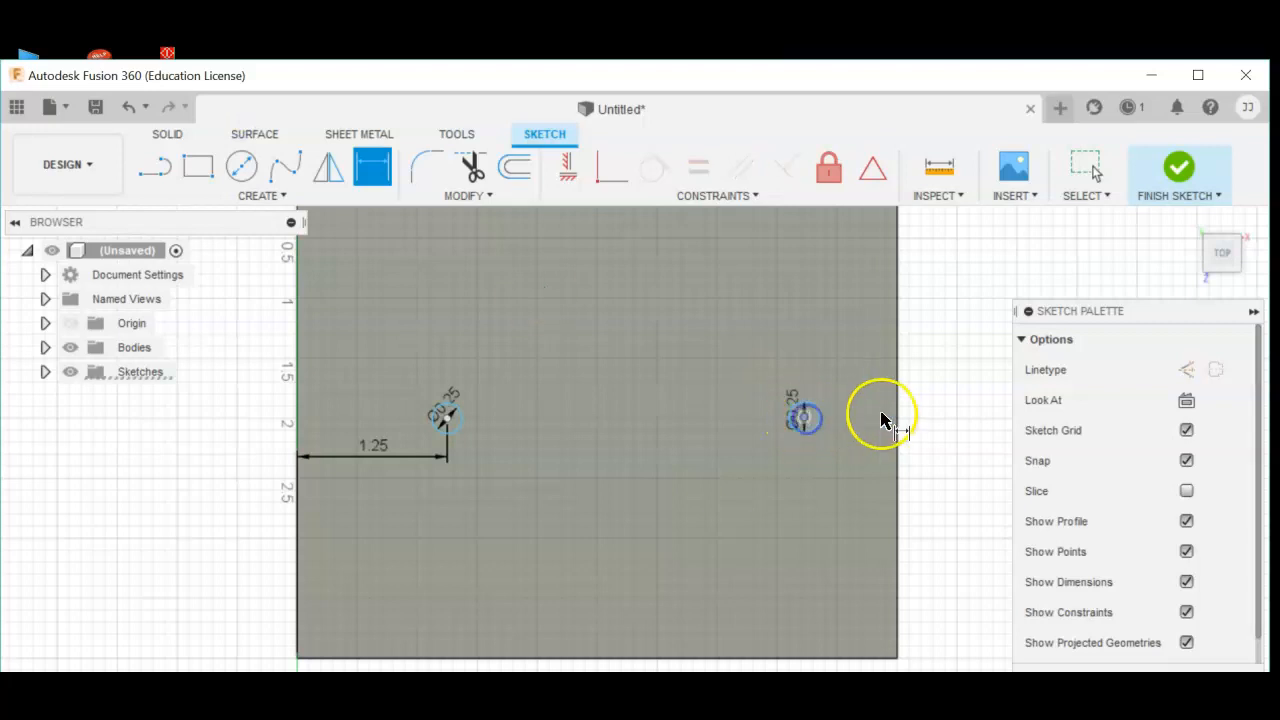
left_click(895, 420)
left_click(834, 482)
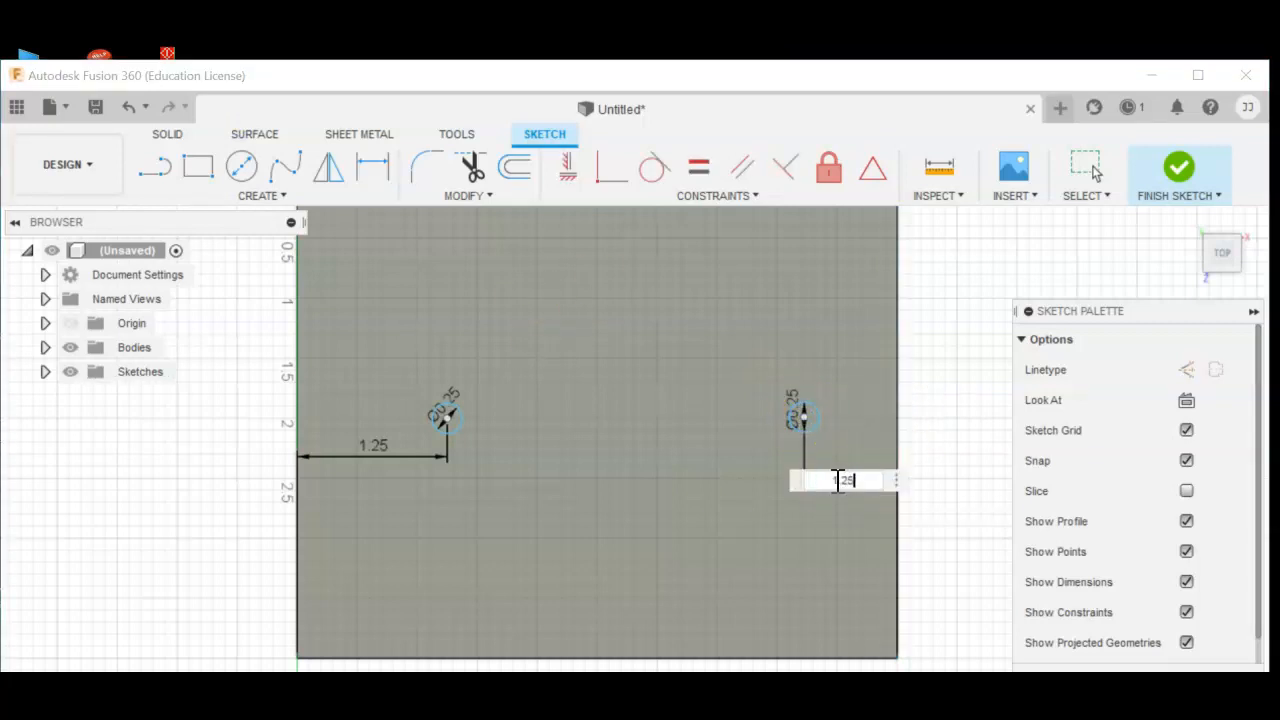
key("Return")
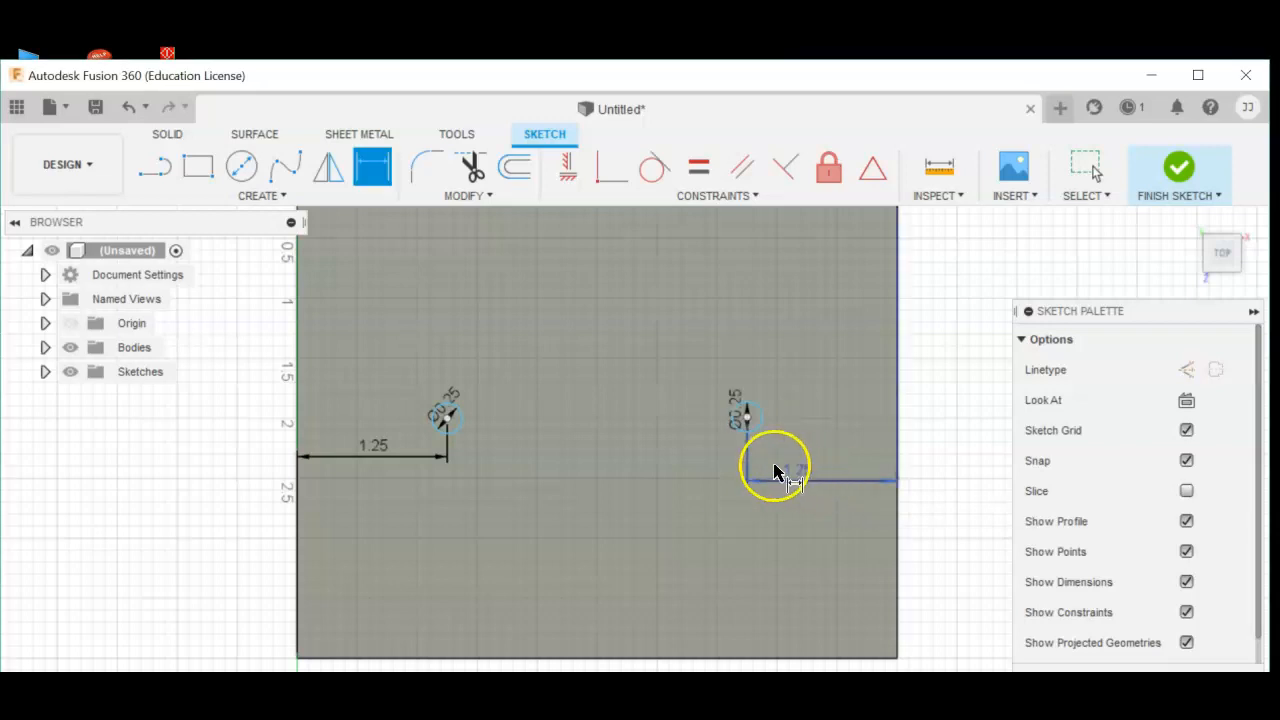
Step: Dimension the left circle's centre 2.00 in from the back edge of the top face
scroll(560, 450, "down", 2)
scroll(560, 450, "down", 3)
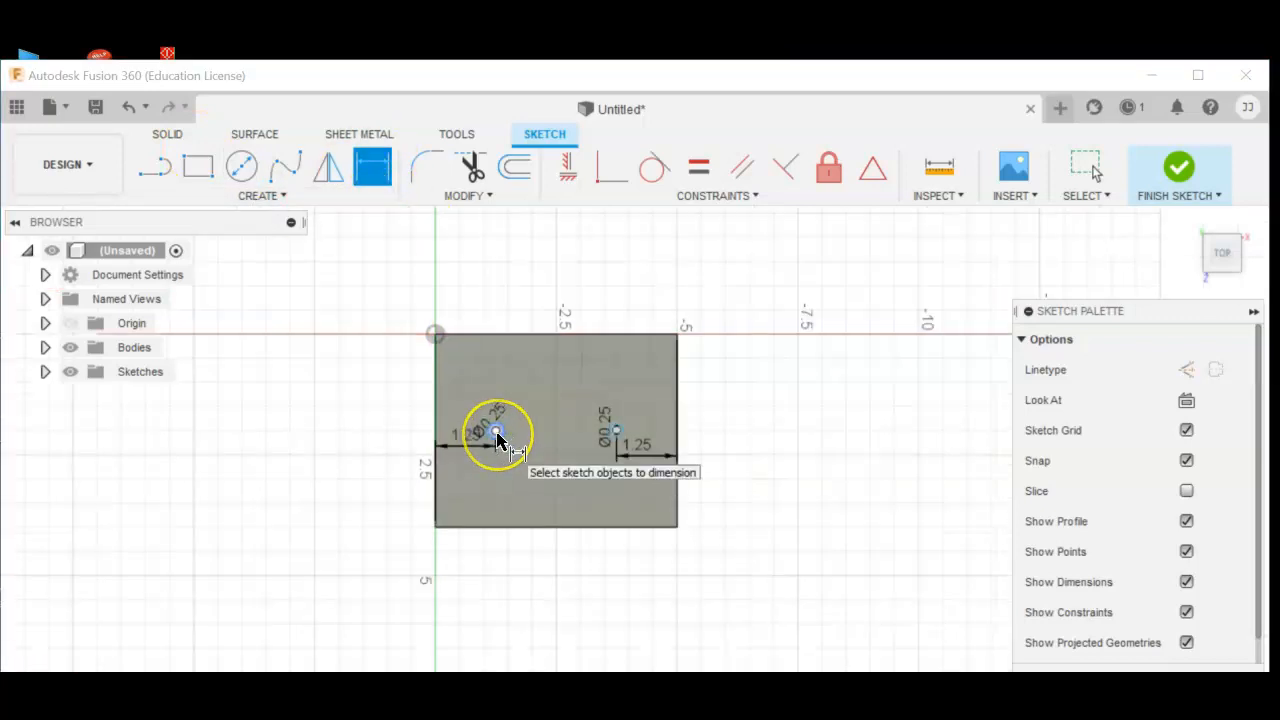
scroll(497, 442, "up", 3)
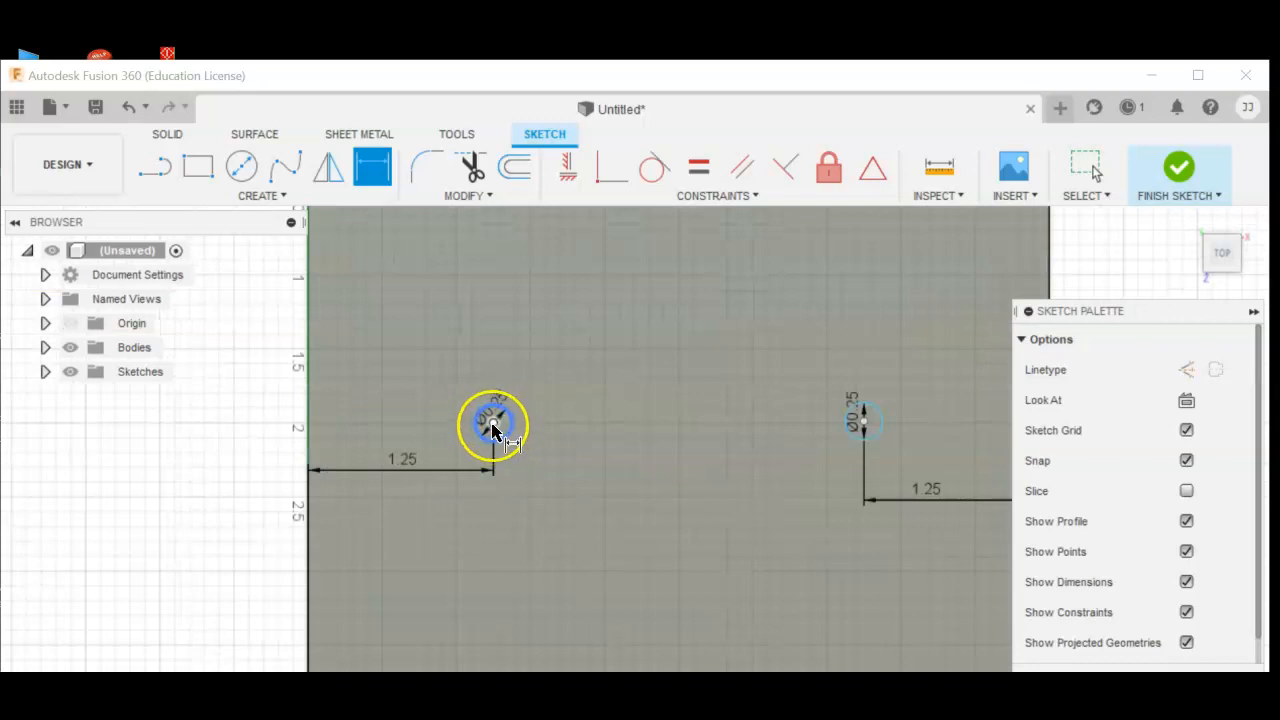
scroll(492, 428, "down", 3)
left_click(500, 243)
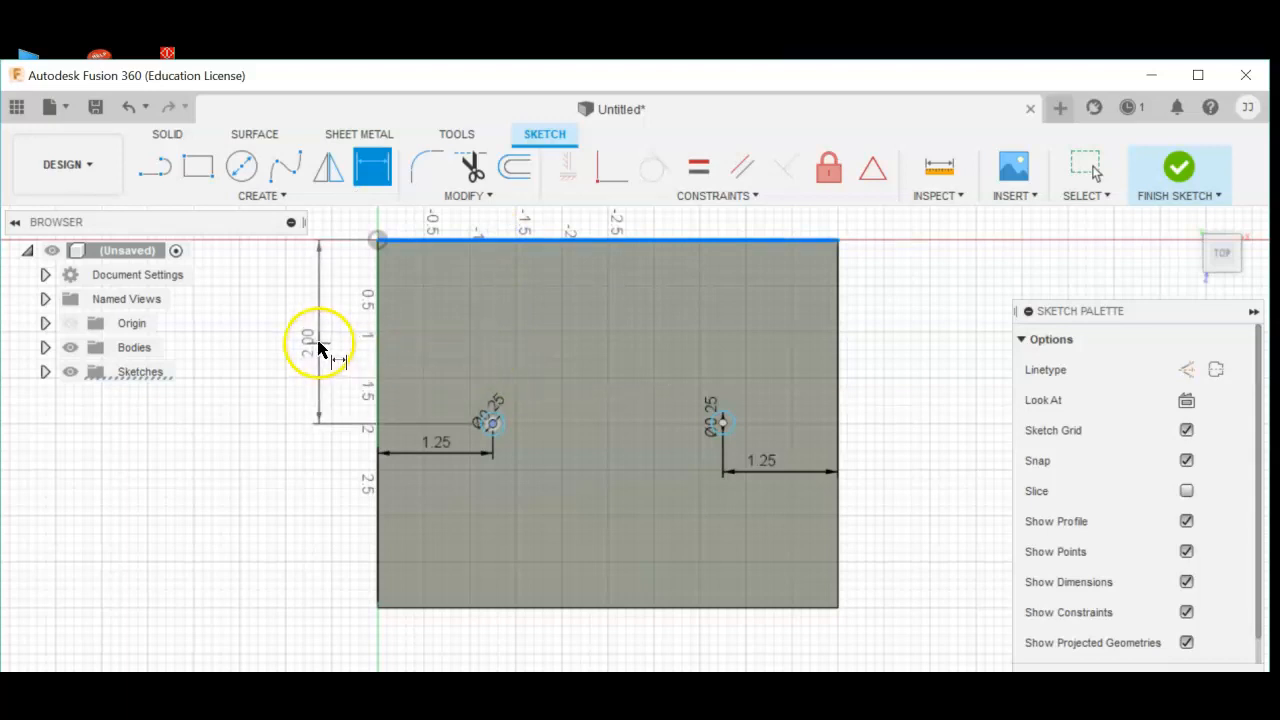
left_click(318, 346)
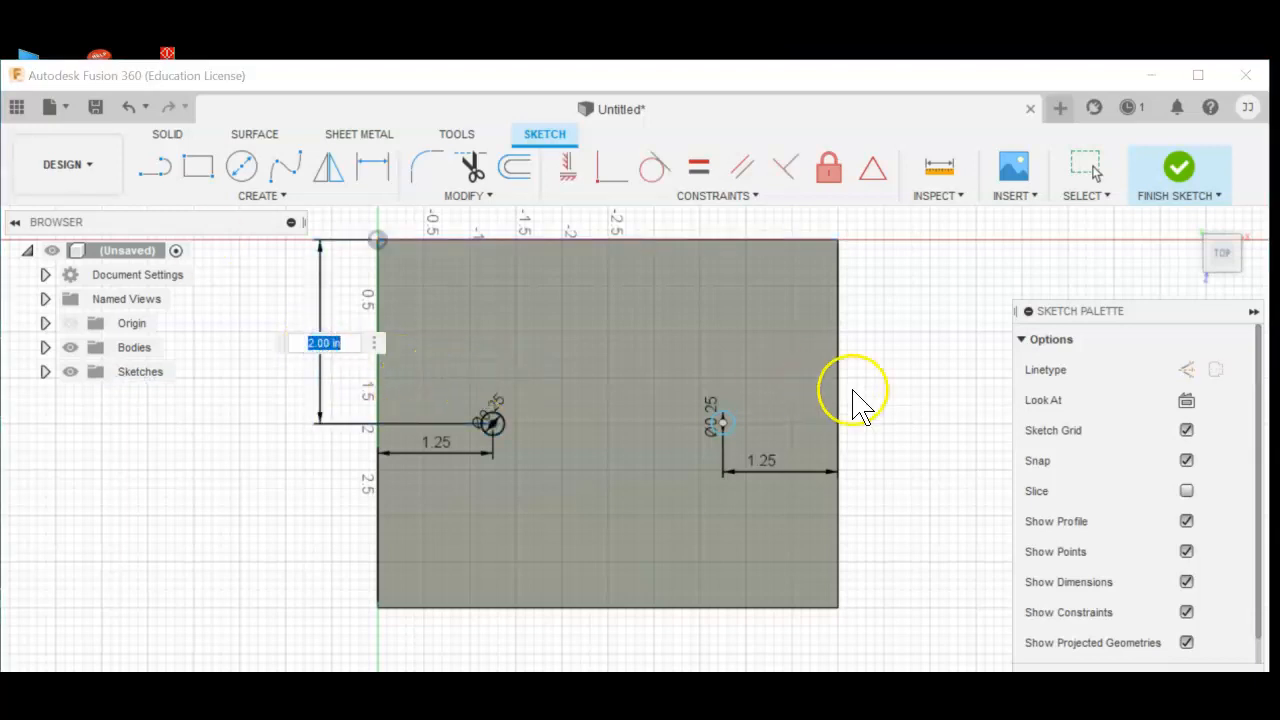
key("Return")
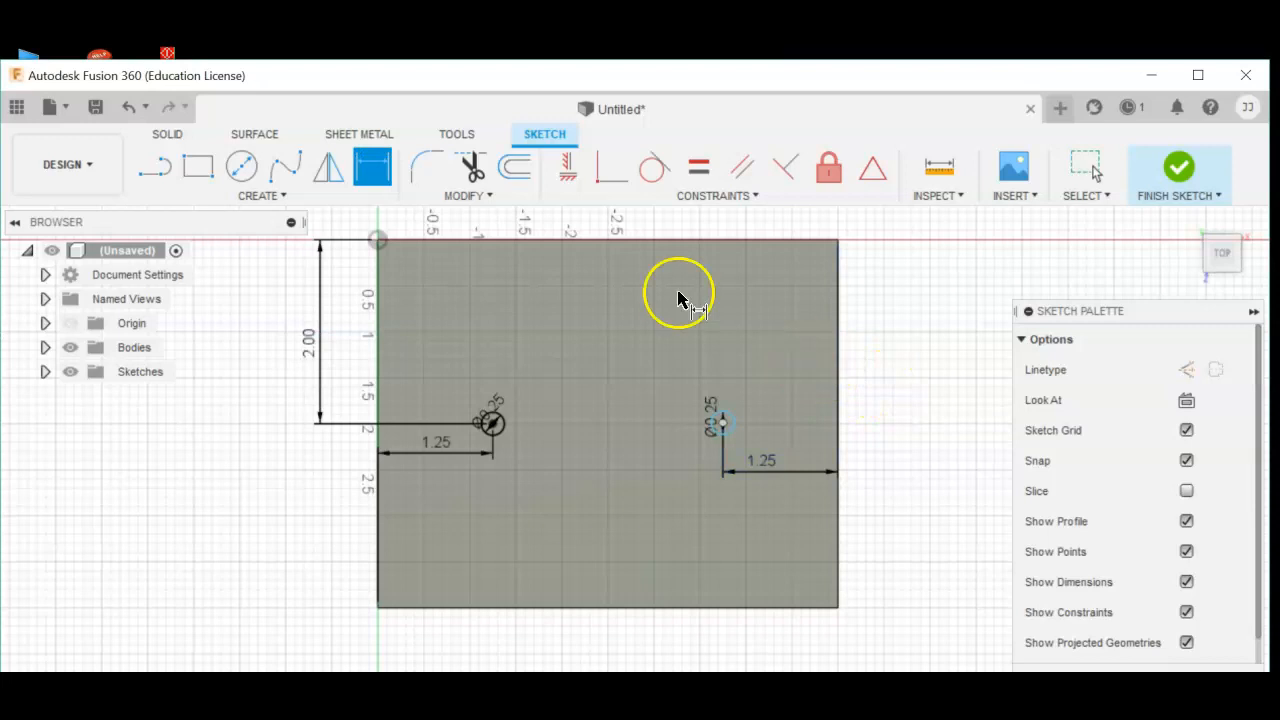
Step: Dimension the right circle's centre 2 in from the back edge of the top face and finish the sketch
scroll(715, 428, "down", 2)
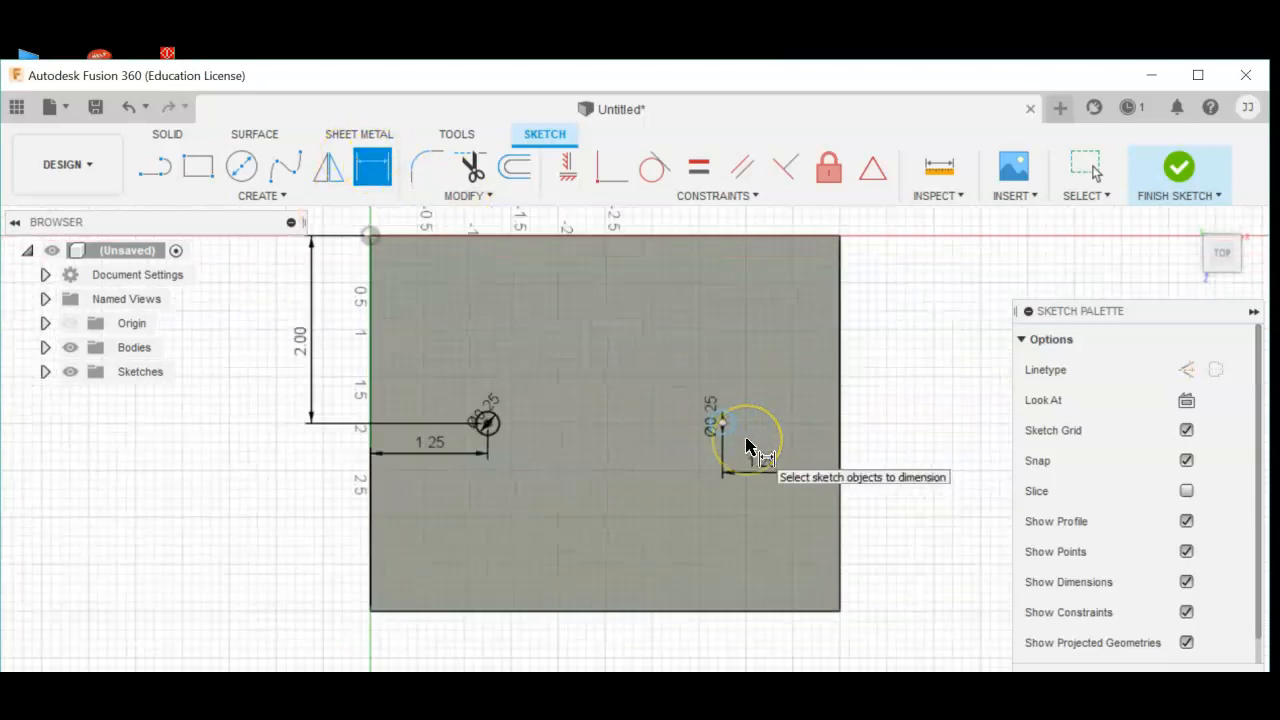
scroll(724, 436, "down", 1)
scroll(726, 434, "up", 3)
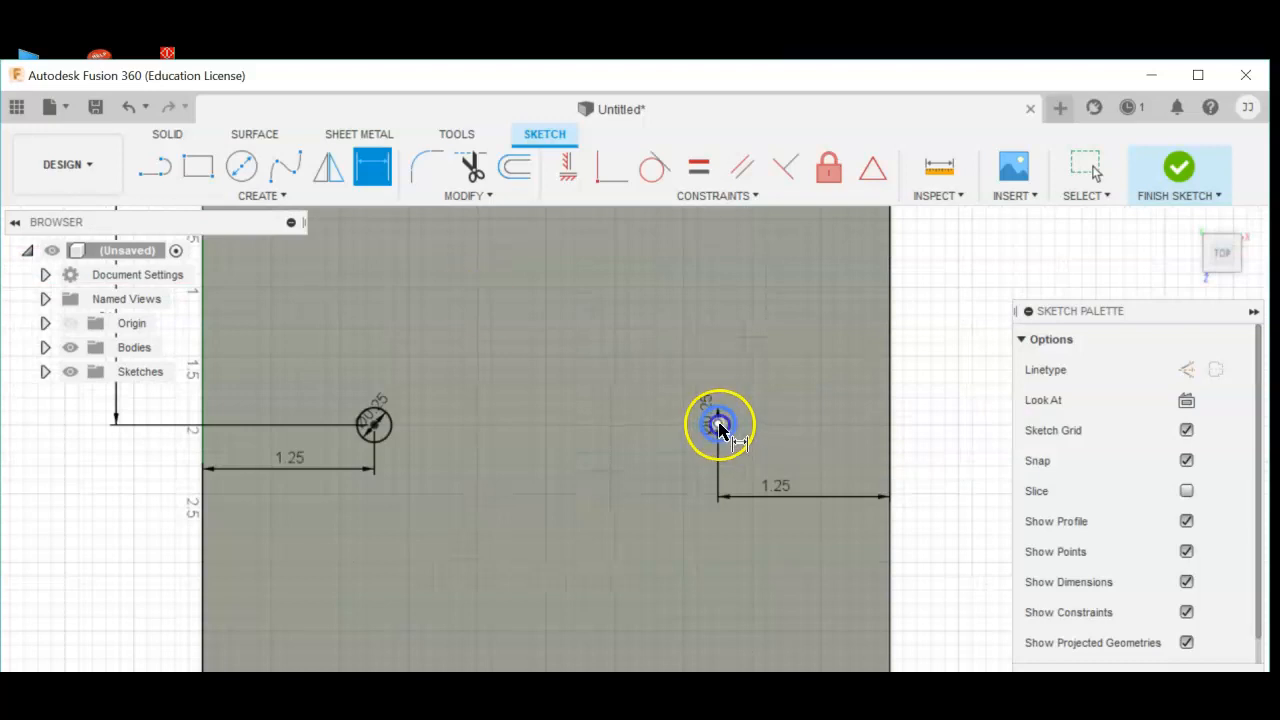
scroll(718, 428, "down", 3)
left_click(716, 290)
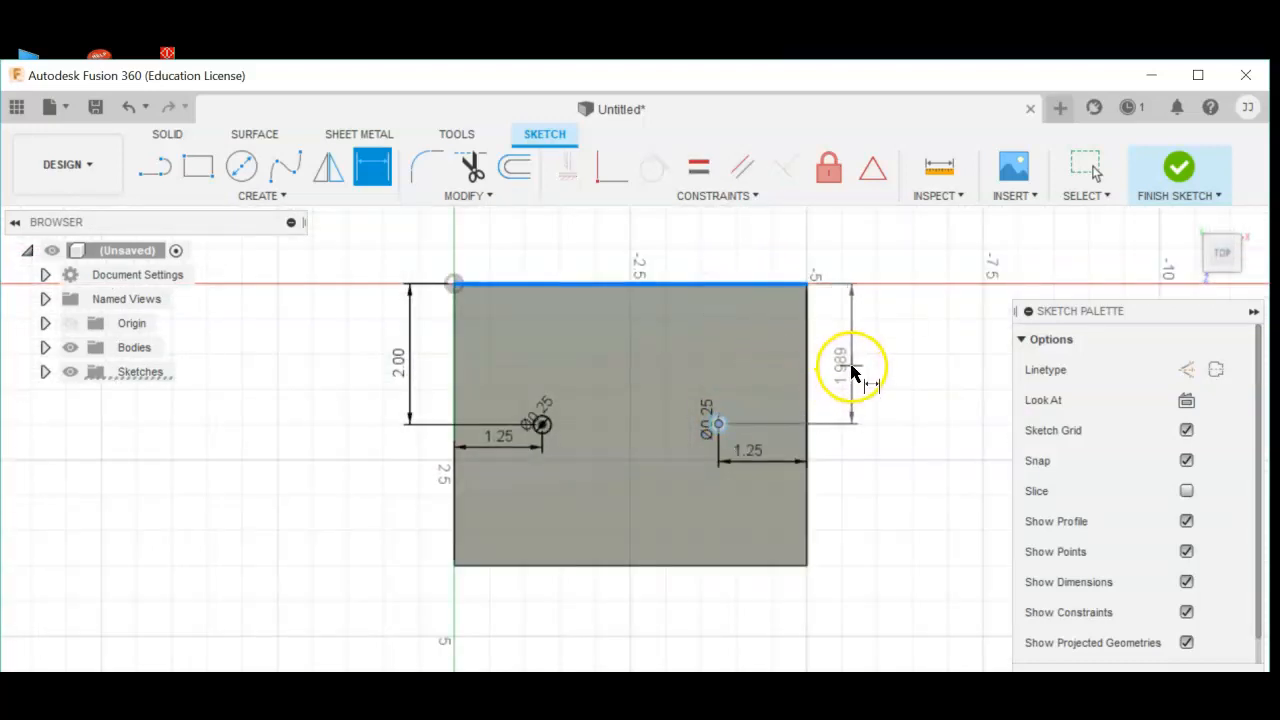
left_click(851, 373)
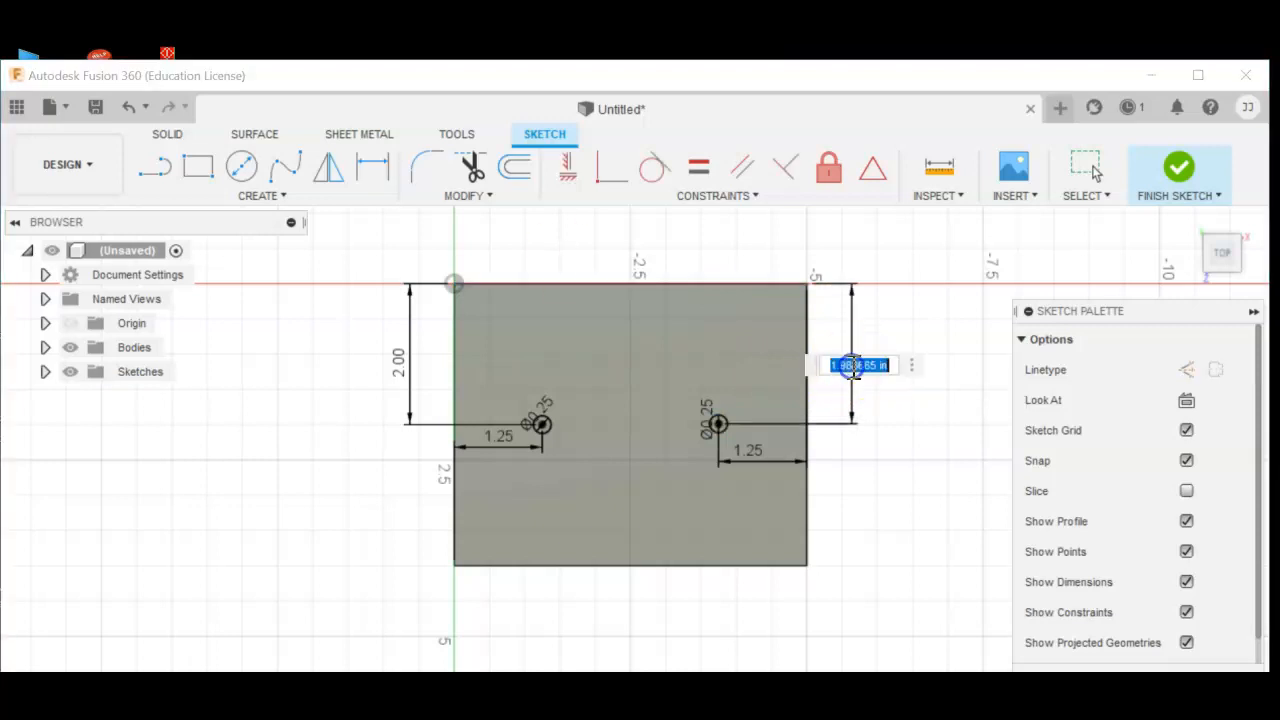
type("2")
key("Return")
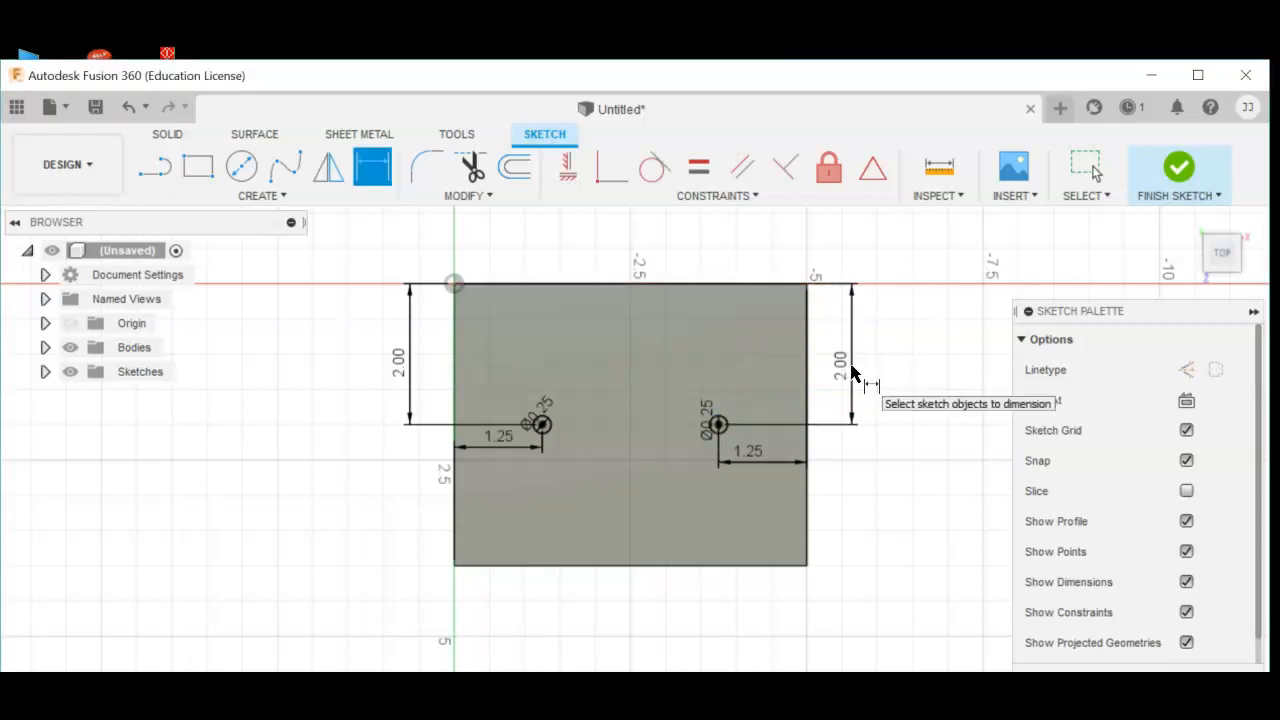
left_click(1175, 168)
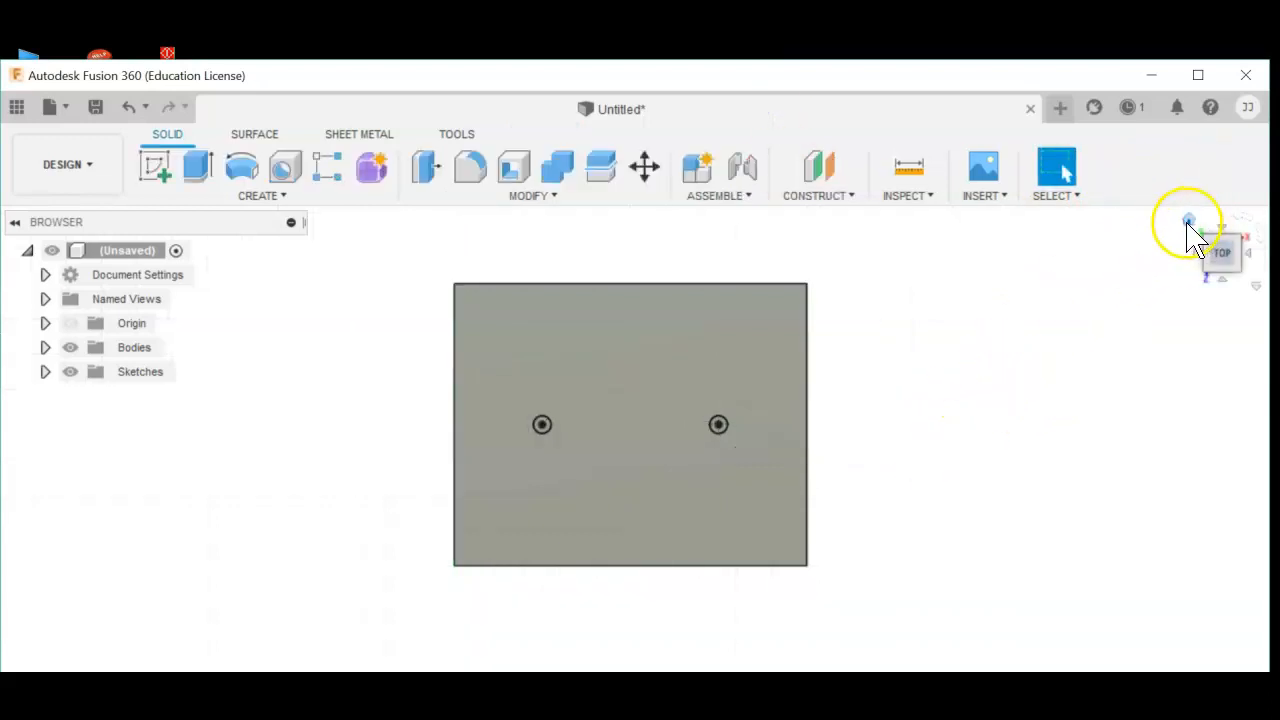
Step: Extrude both circle profiles on the top face as a cut with a distance of -0.50 in, through the top wall
left_click(1189, 224)
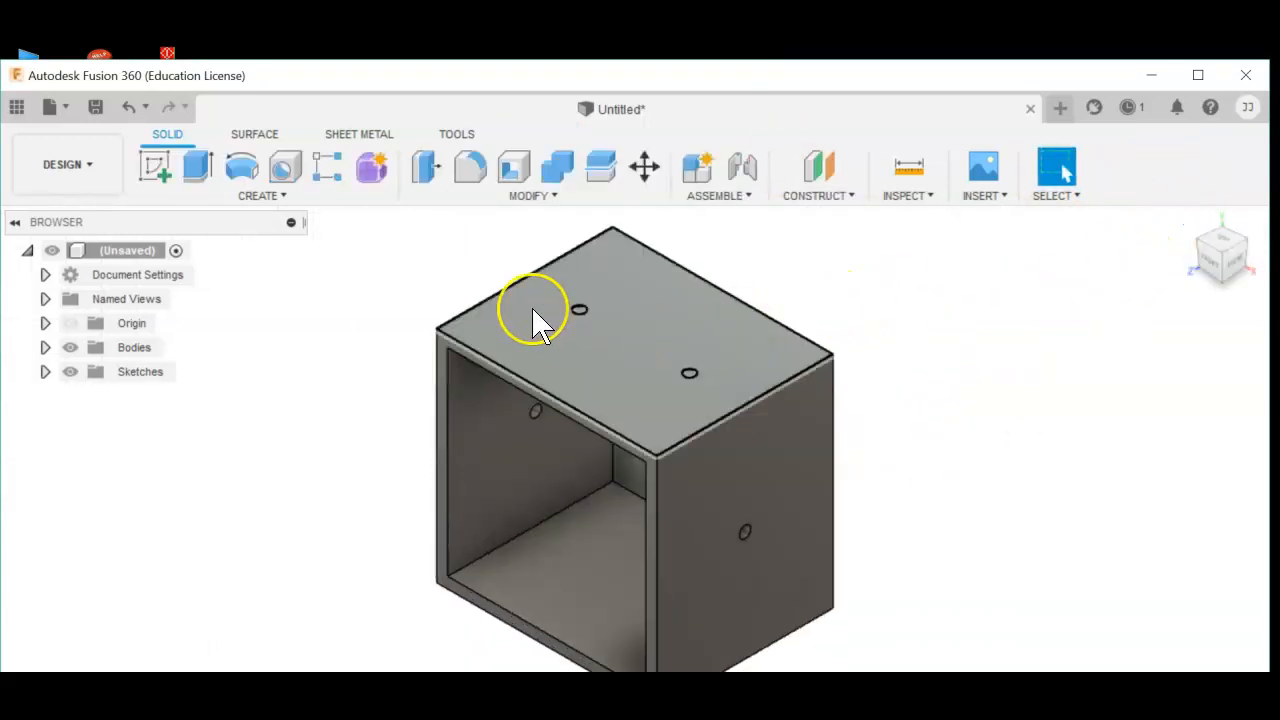
left_click(197, 170)
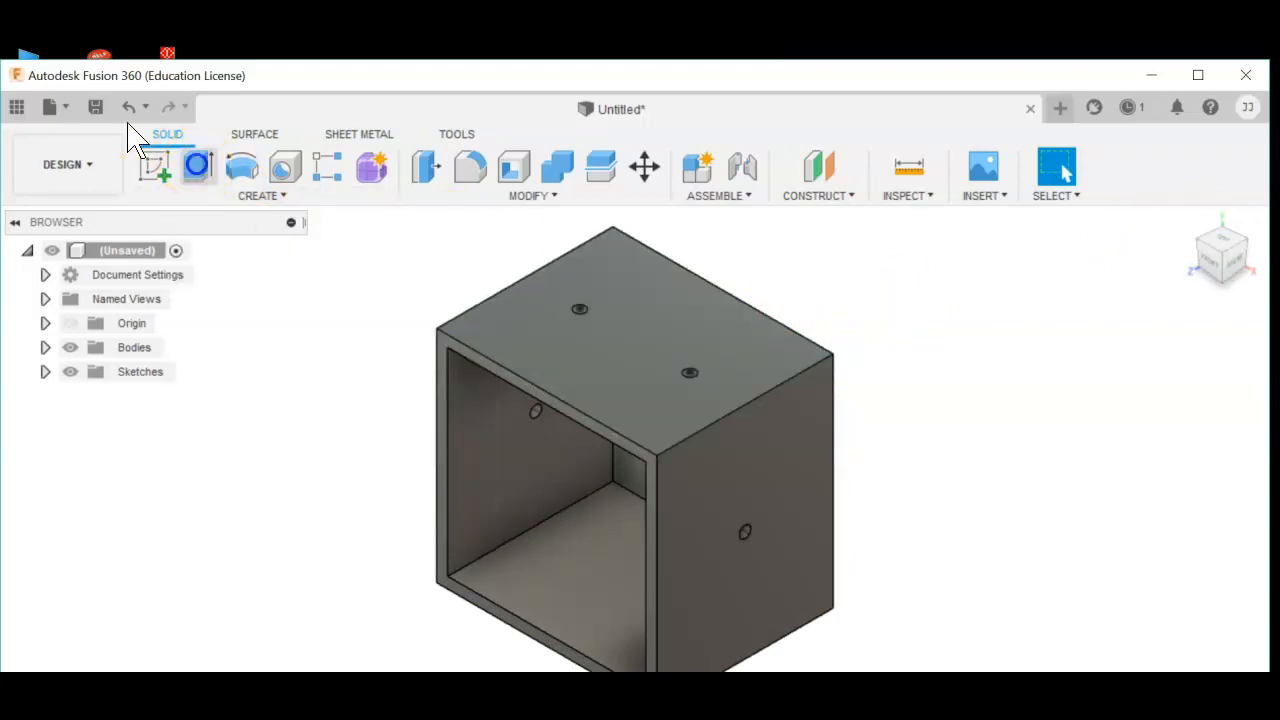
scroll(581, 311, "up", 2)
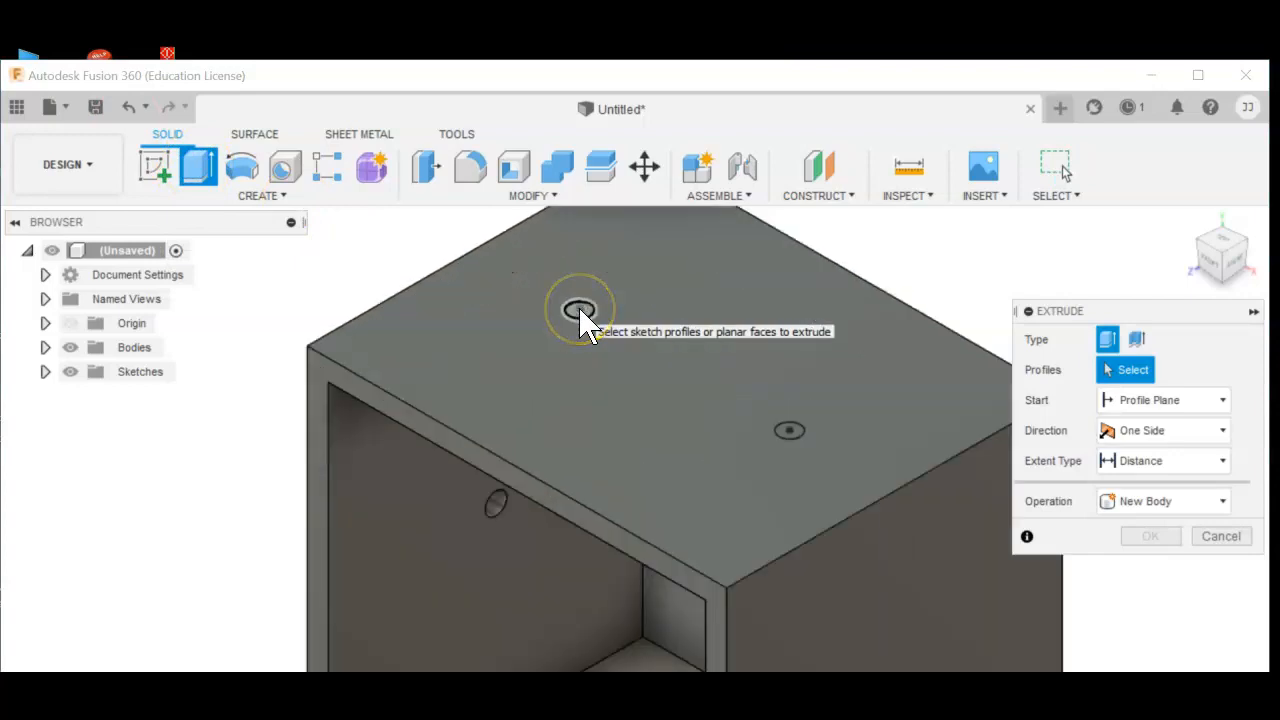
left_click(580, 310)
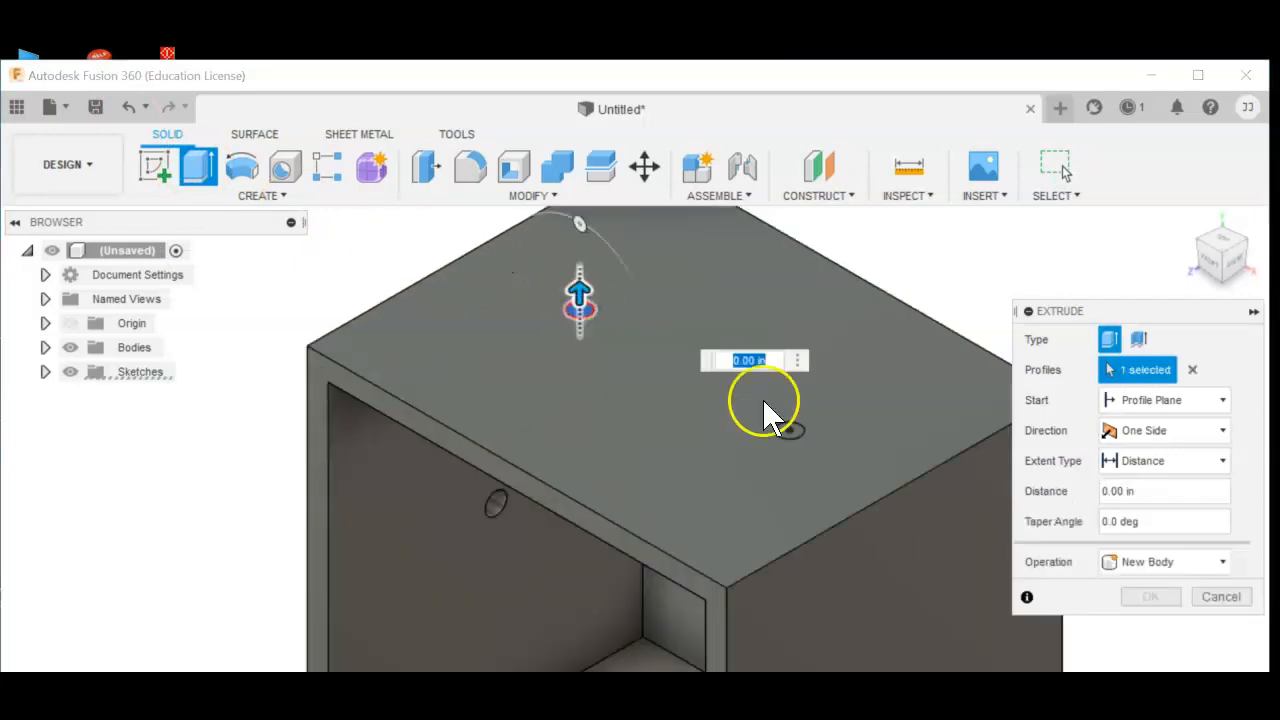
left_click(809, 437)
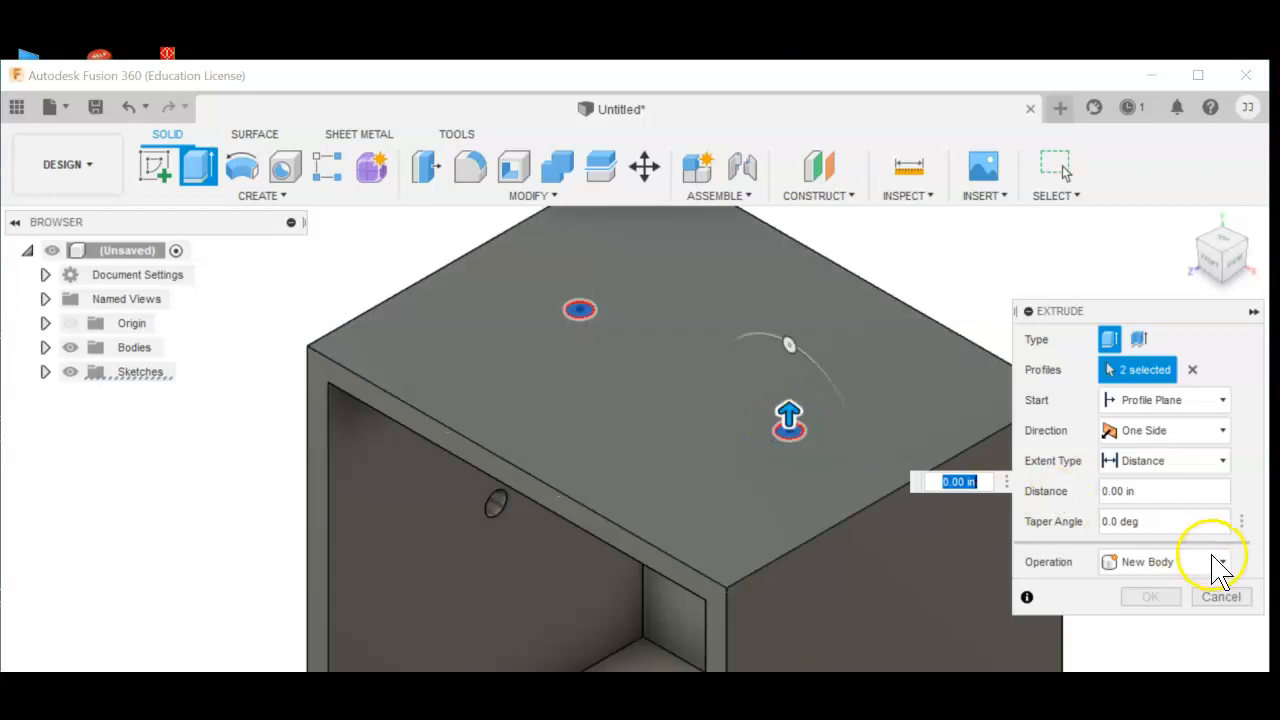
left_click(1220, 562)
left_click(1158, 611)
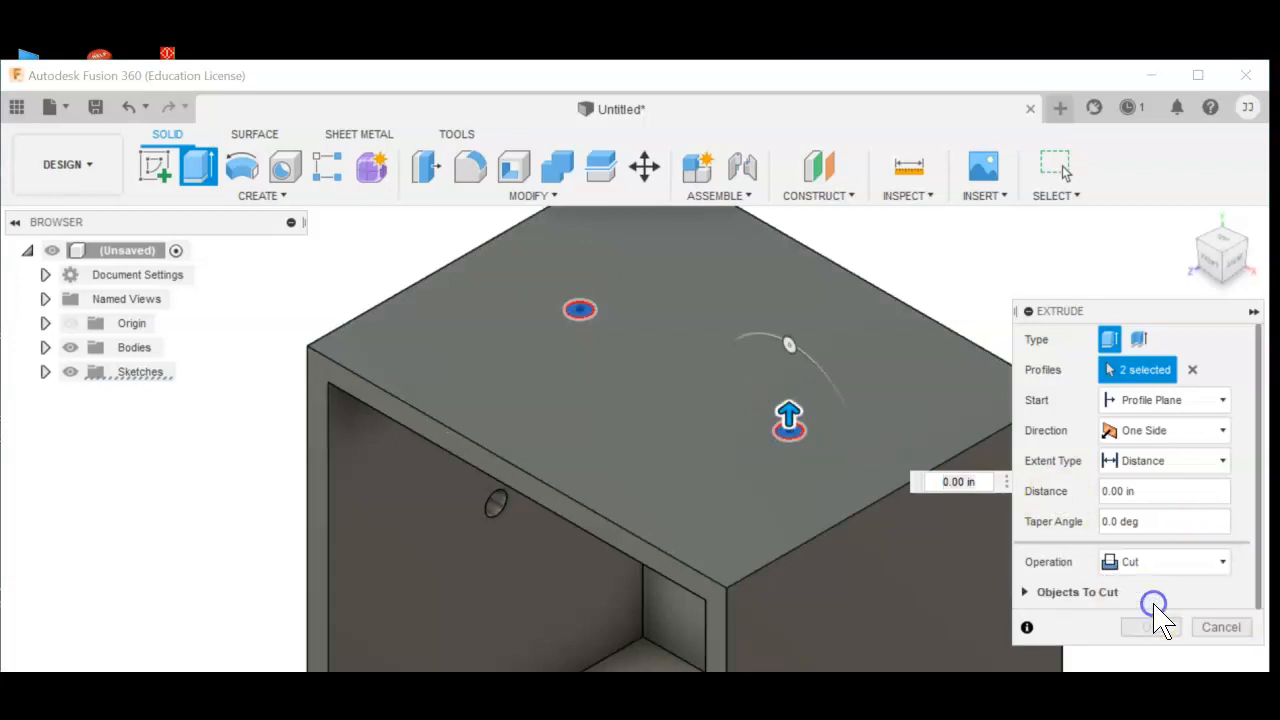
left_click_drag(790, 415, 790, 493)
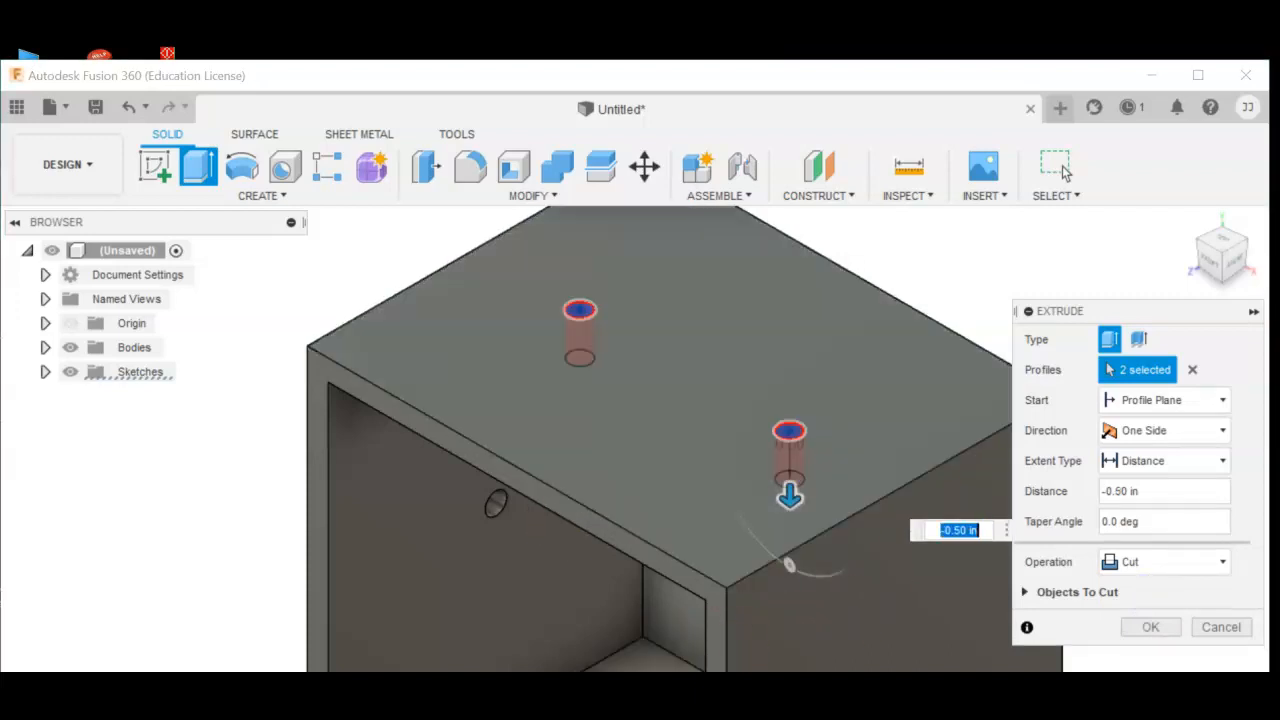
key("Return")
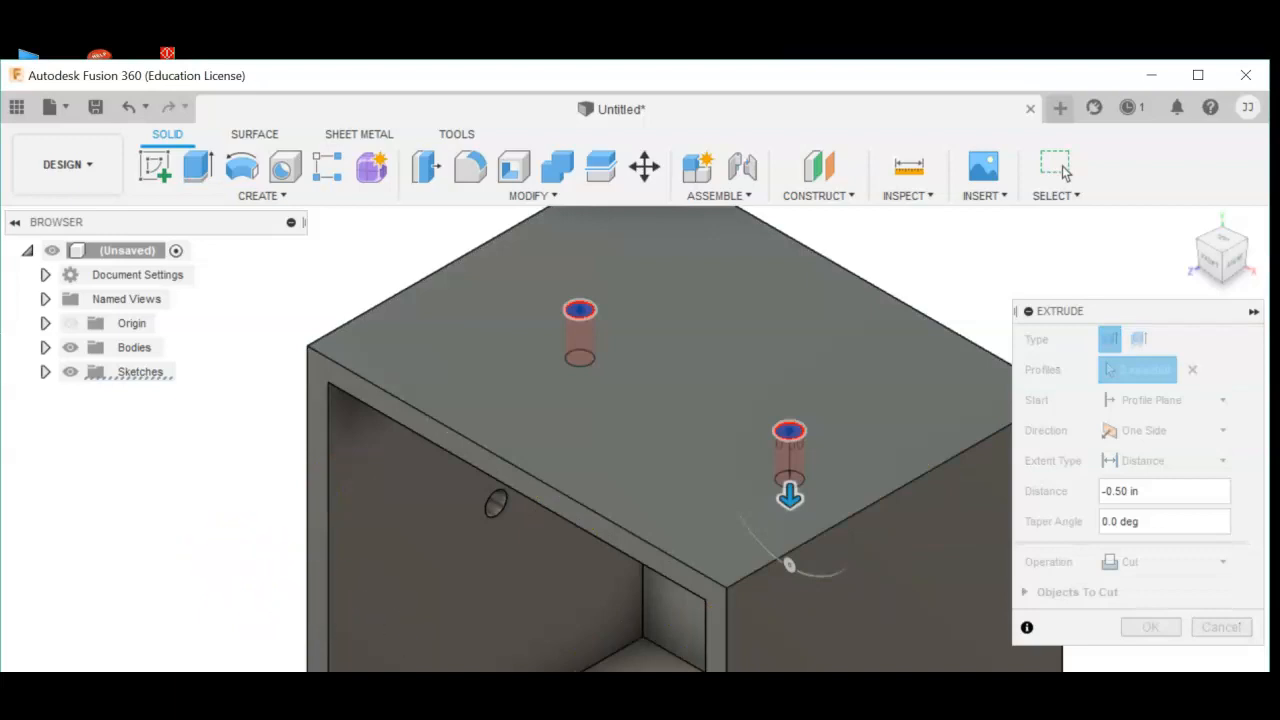
left_click_drag(541, 586, 604, 517)
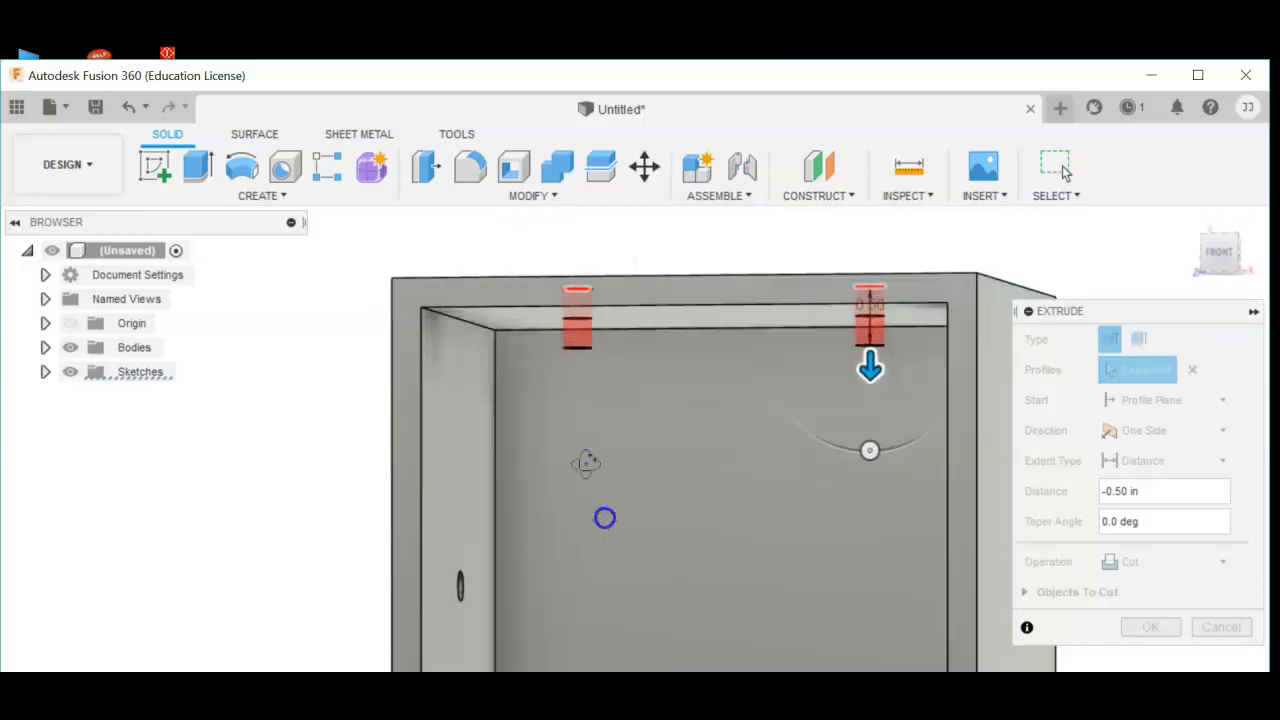
key("Escape")
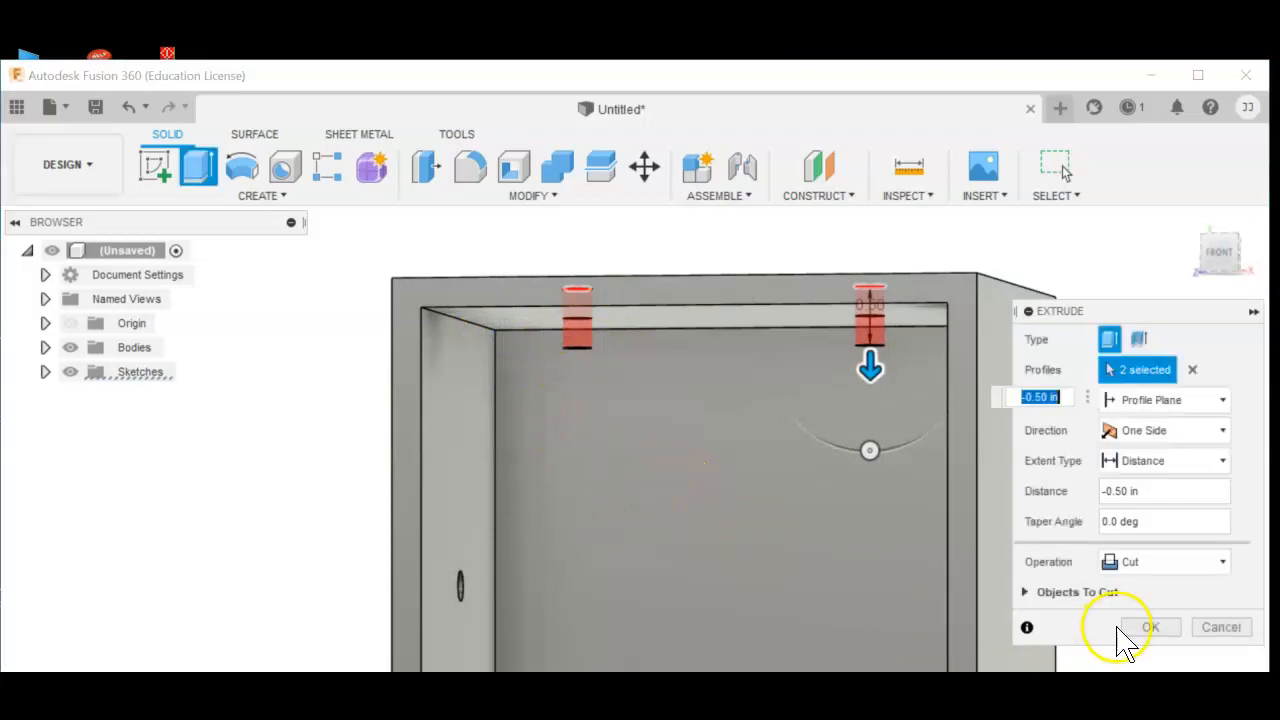
left_click(1145, 630)
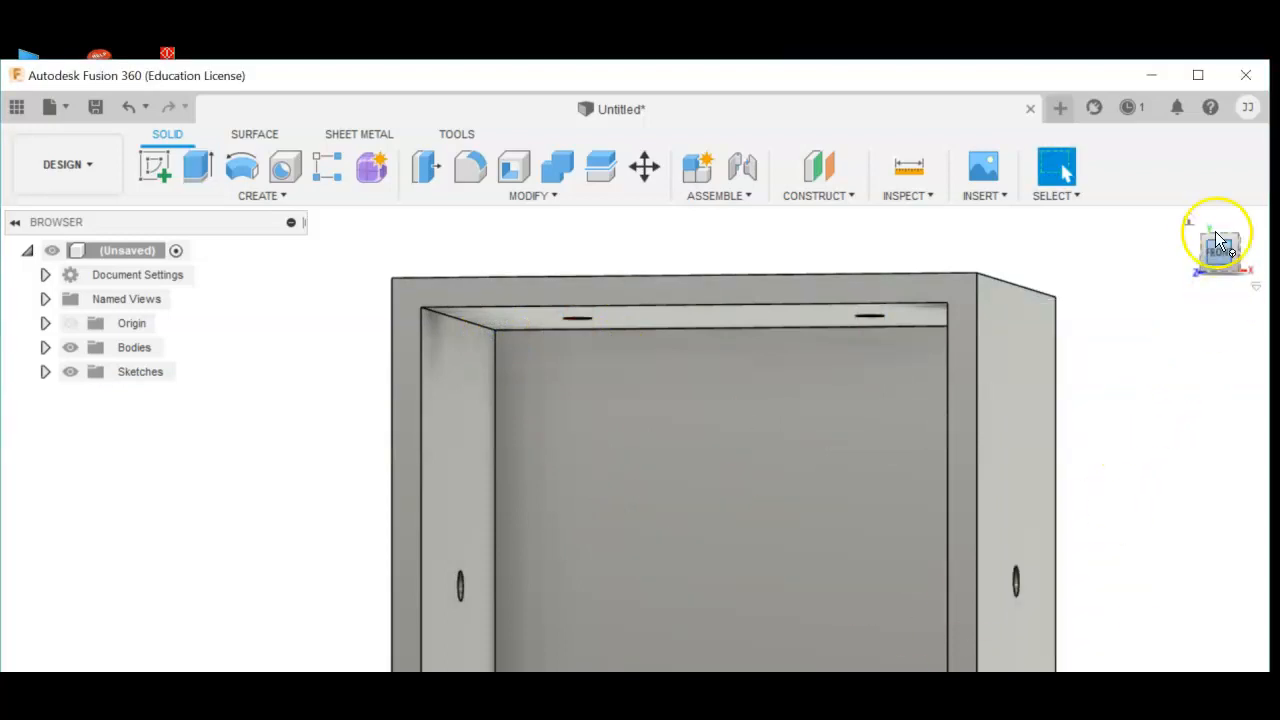
left_click(1190, 222)
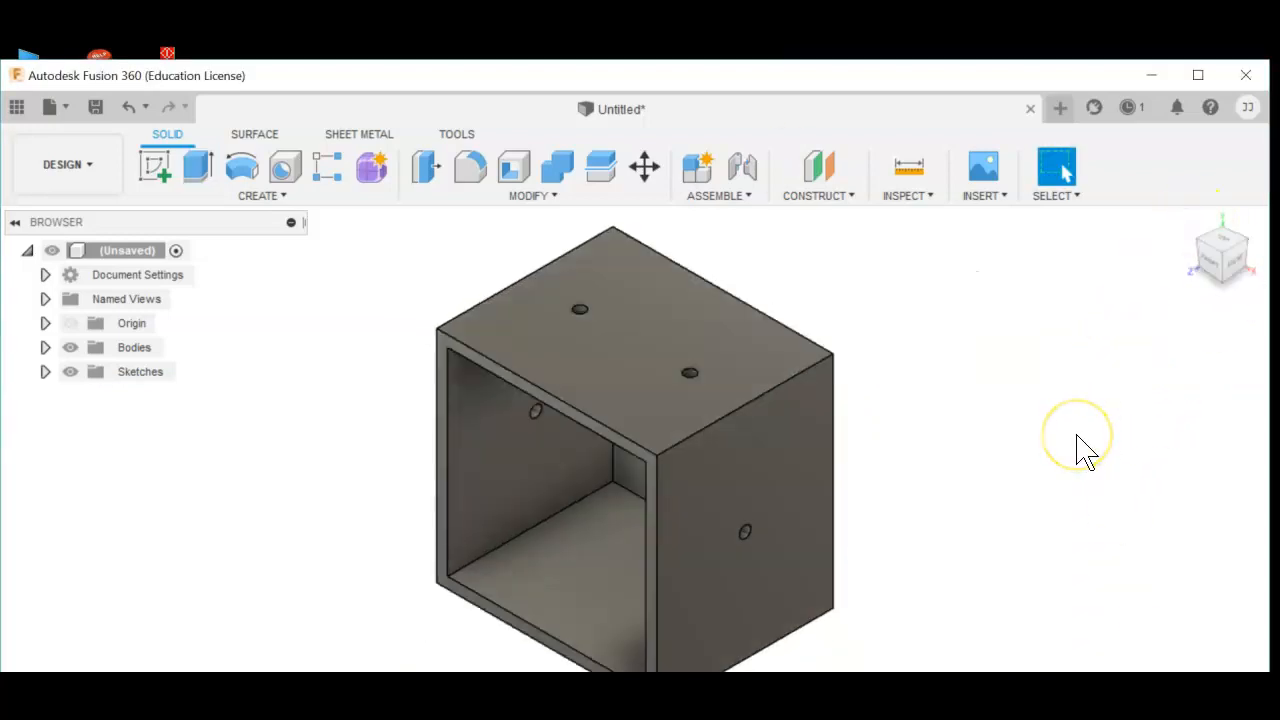